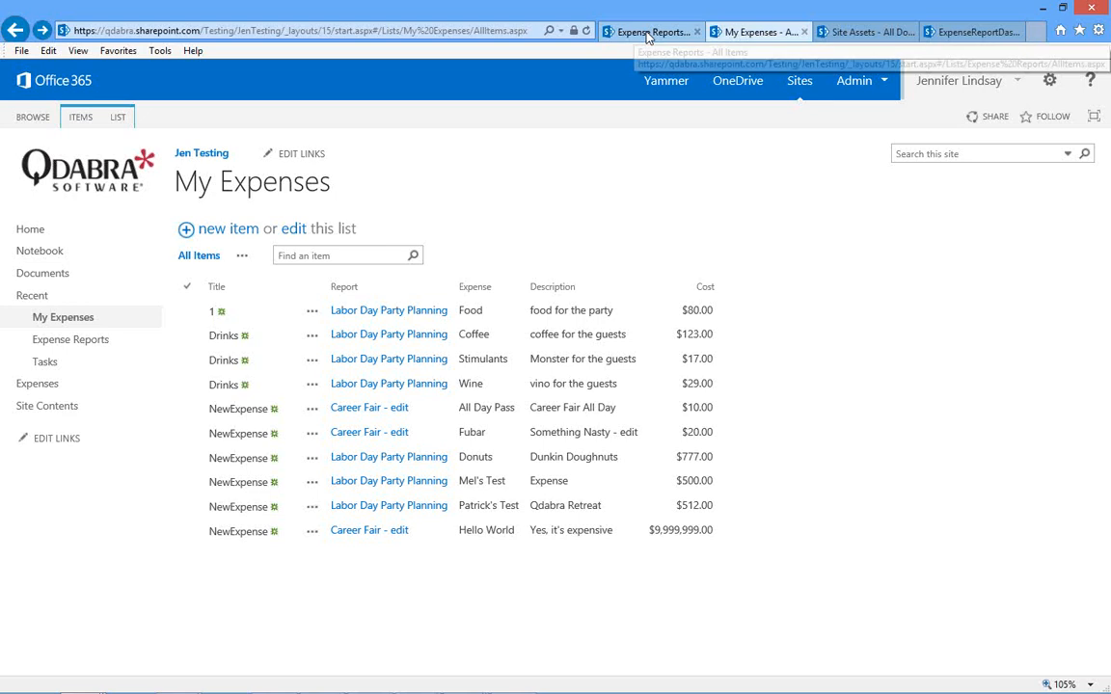
Step: Review the Expense Reports list and view the Labor Day Party Planning report linked from the My Expenses list
left_click(649, 33)
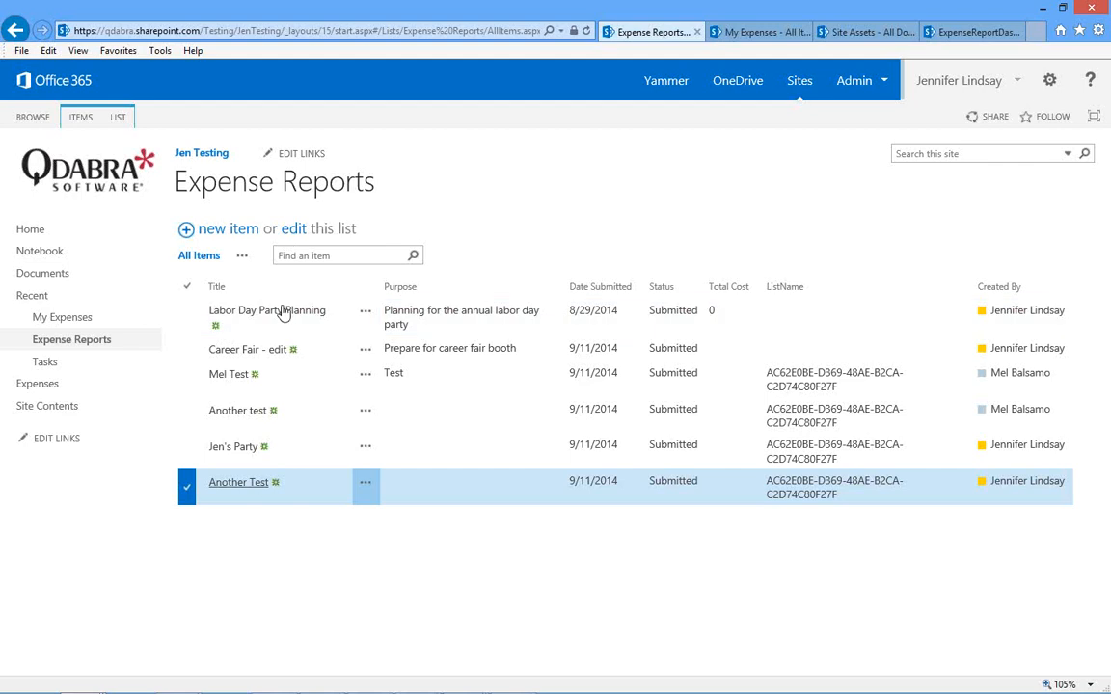
left_click(740, 32)
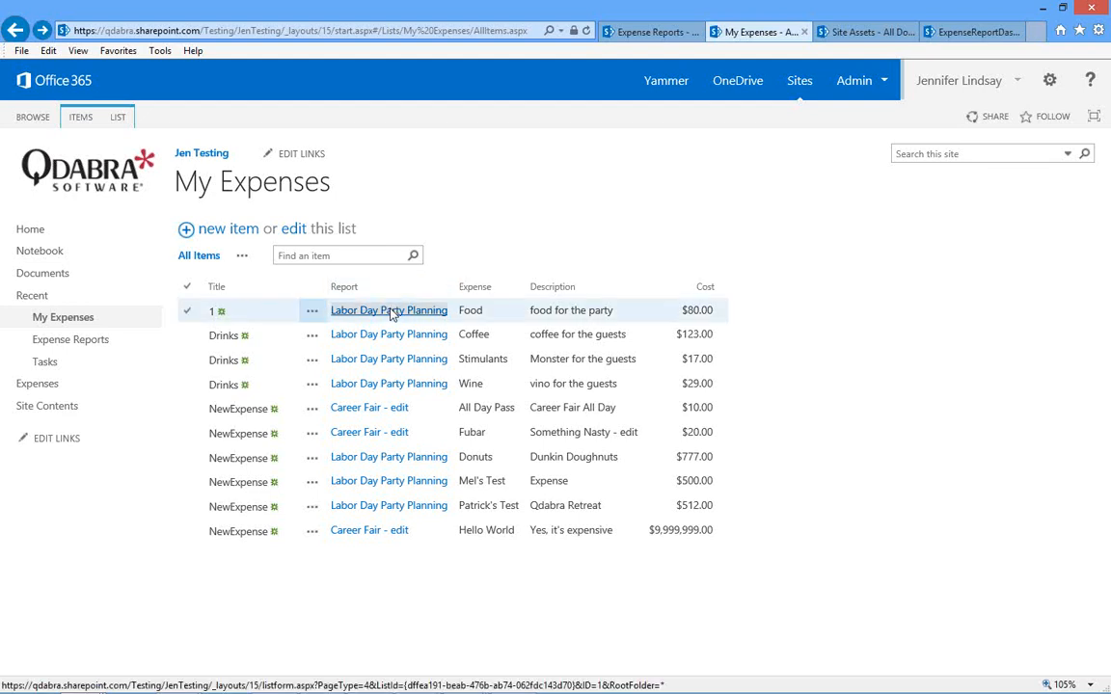
left_click(390, 314)
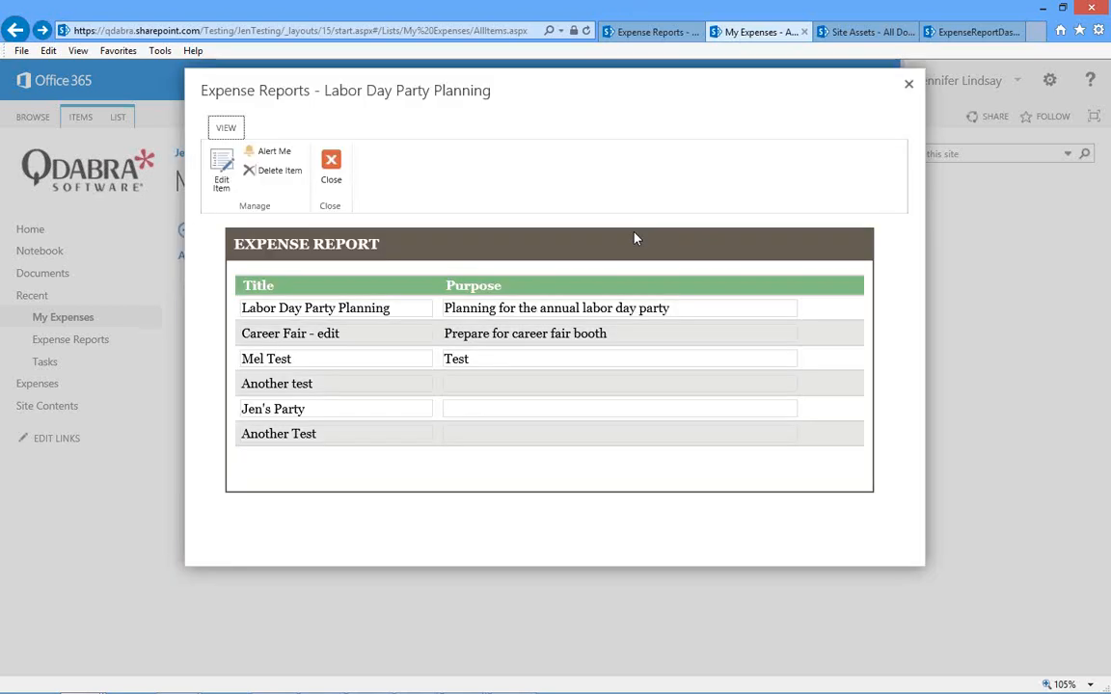
left_click(331, 167)
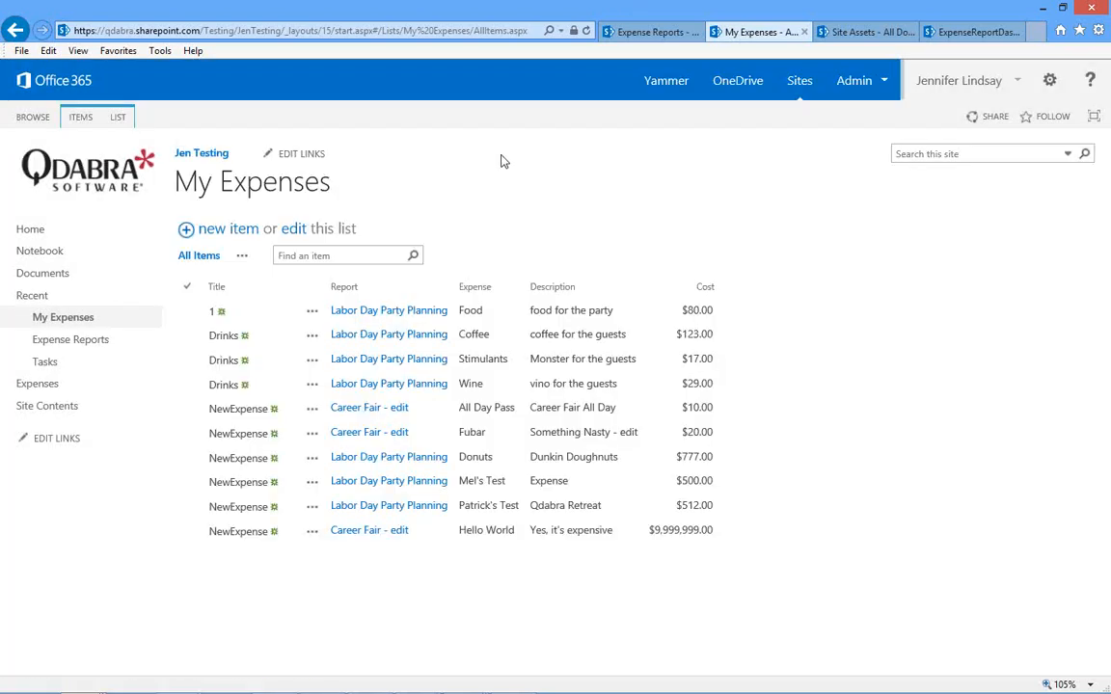
Step: Start a new item in the My Expenses list and select the Labor Day Party Planning report
left_click(218, 234)
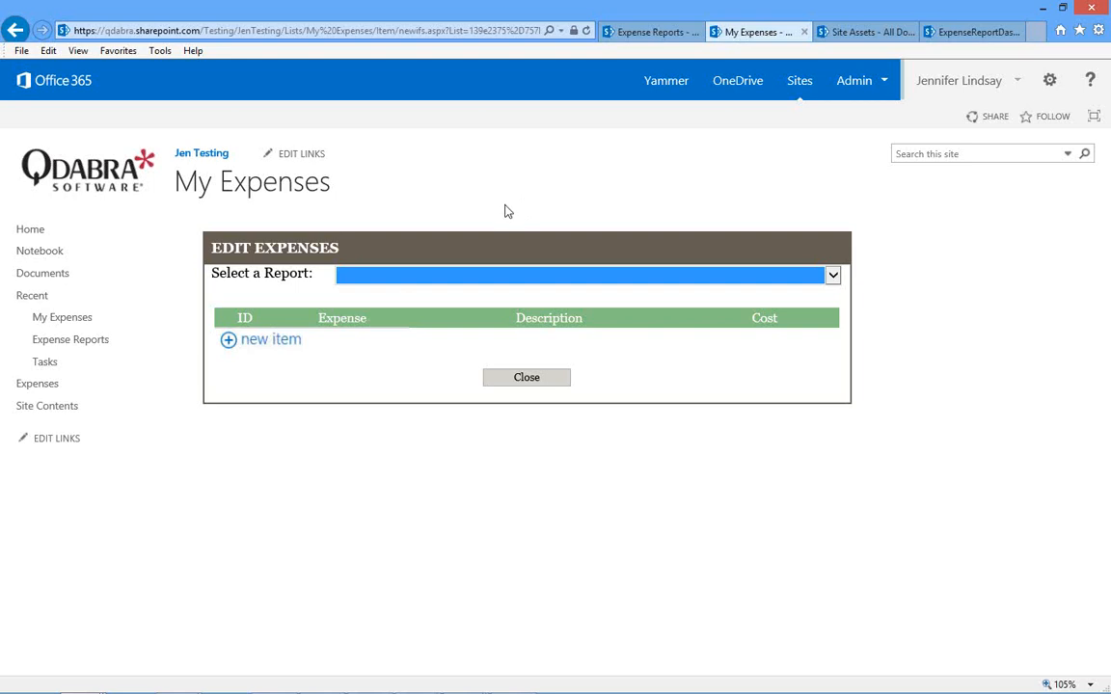
left_click(549, 283)
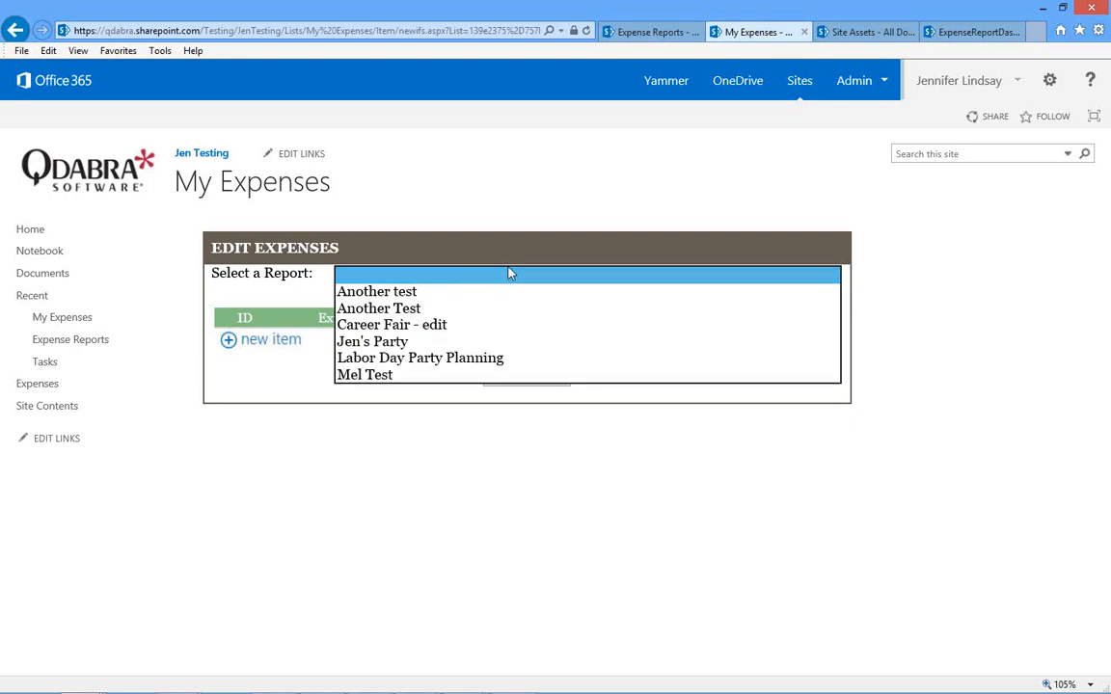
left_click(409, 364)
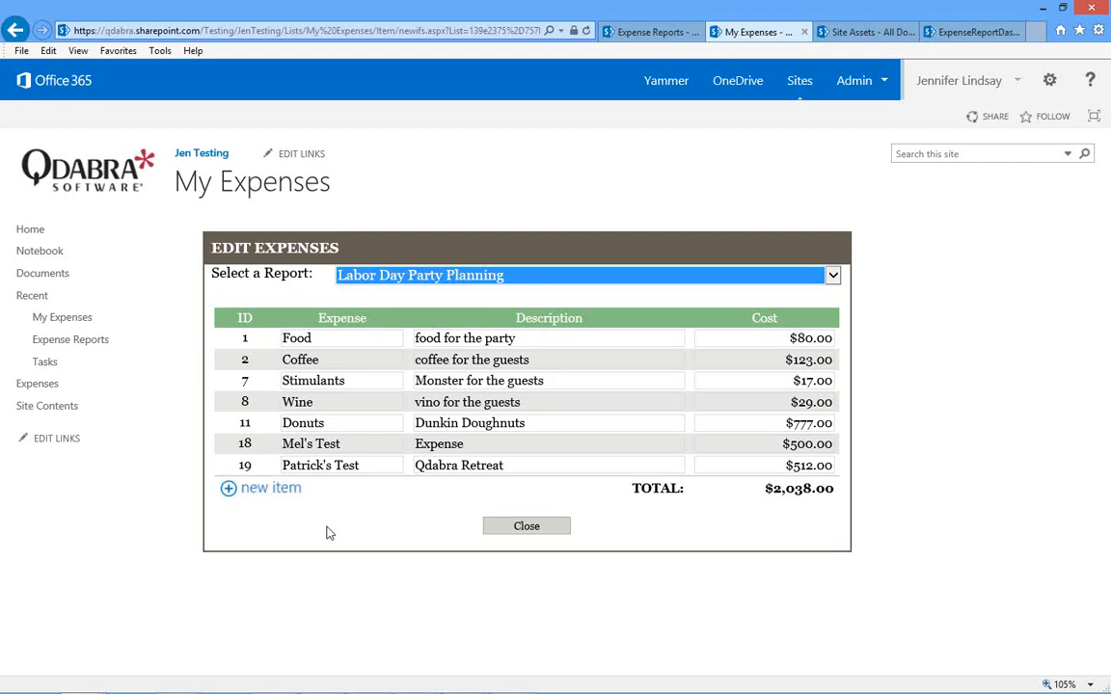
Step: Add an expense named Beer with the description "microbrews for our guests" and a cost of $80.00
left_click(258, 492)
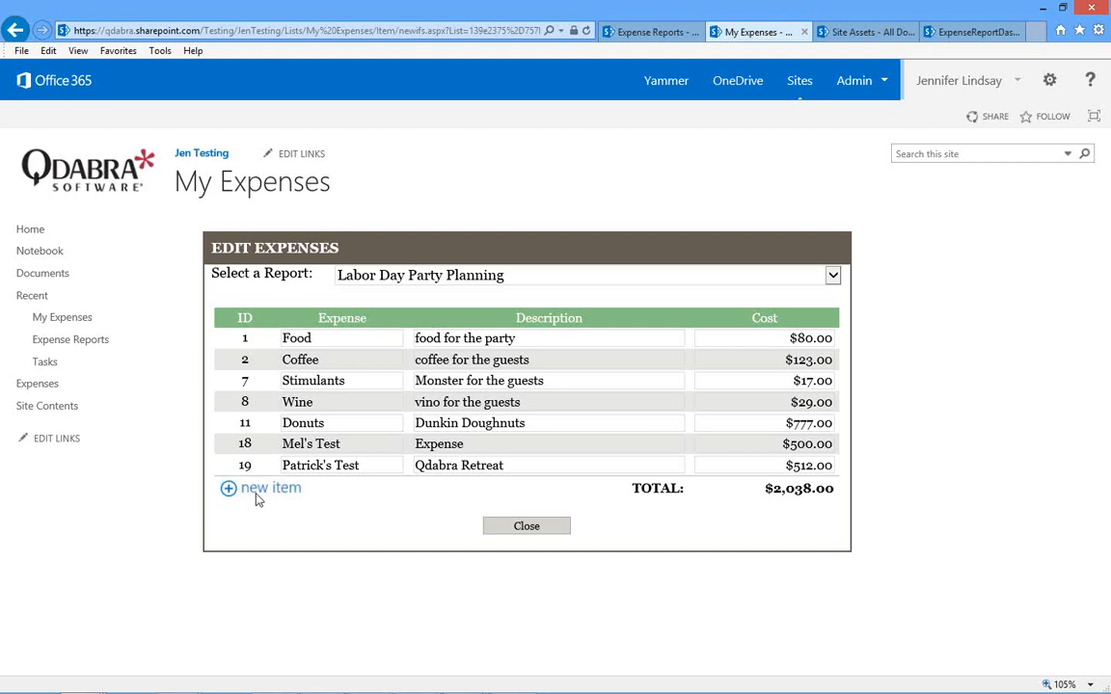
left_click(325, 486)
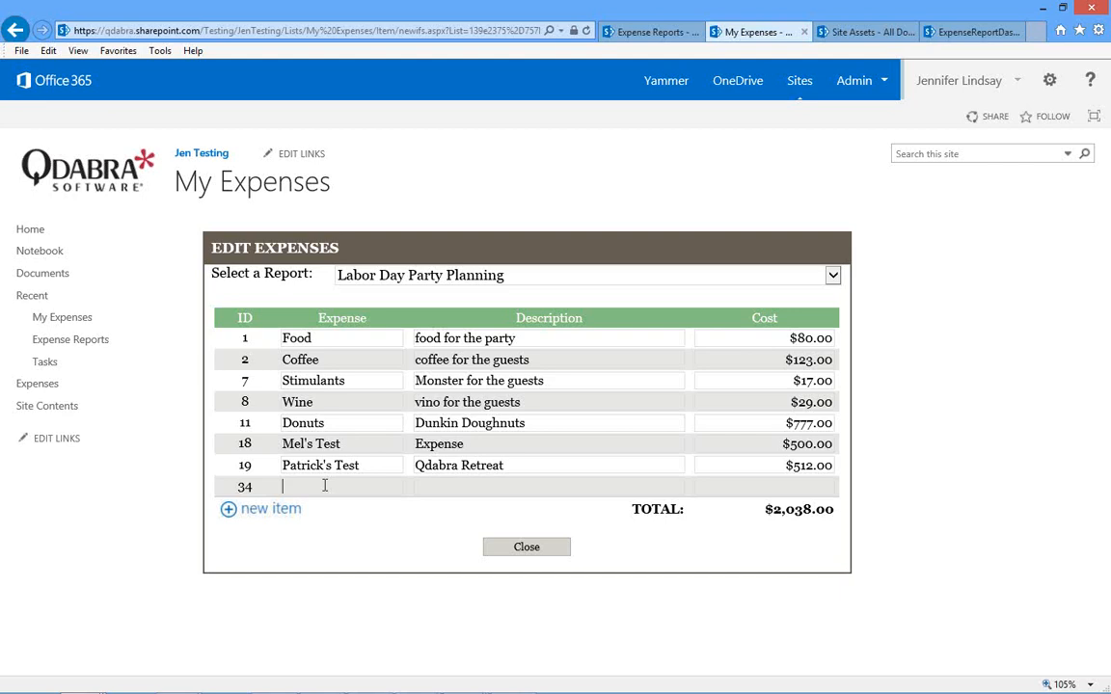
type("Beer")
type("microbrews f")
type("or our guests")
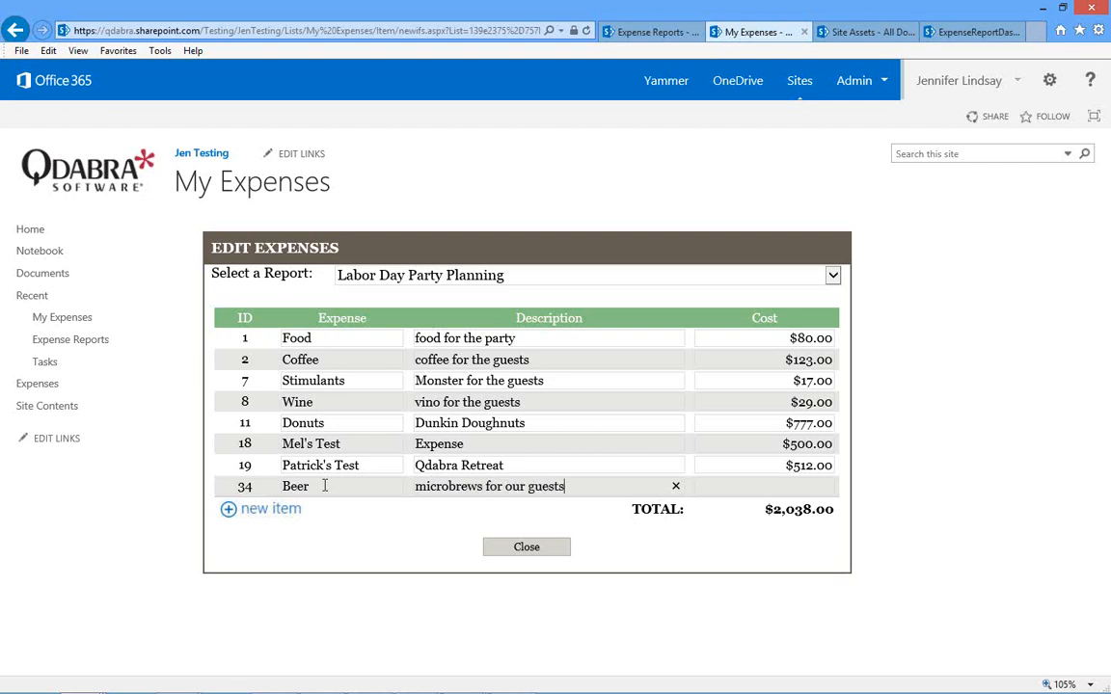
key("Return")
type("$80.00")
key("Tab")
left_click(354, 531)
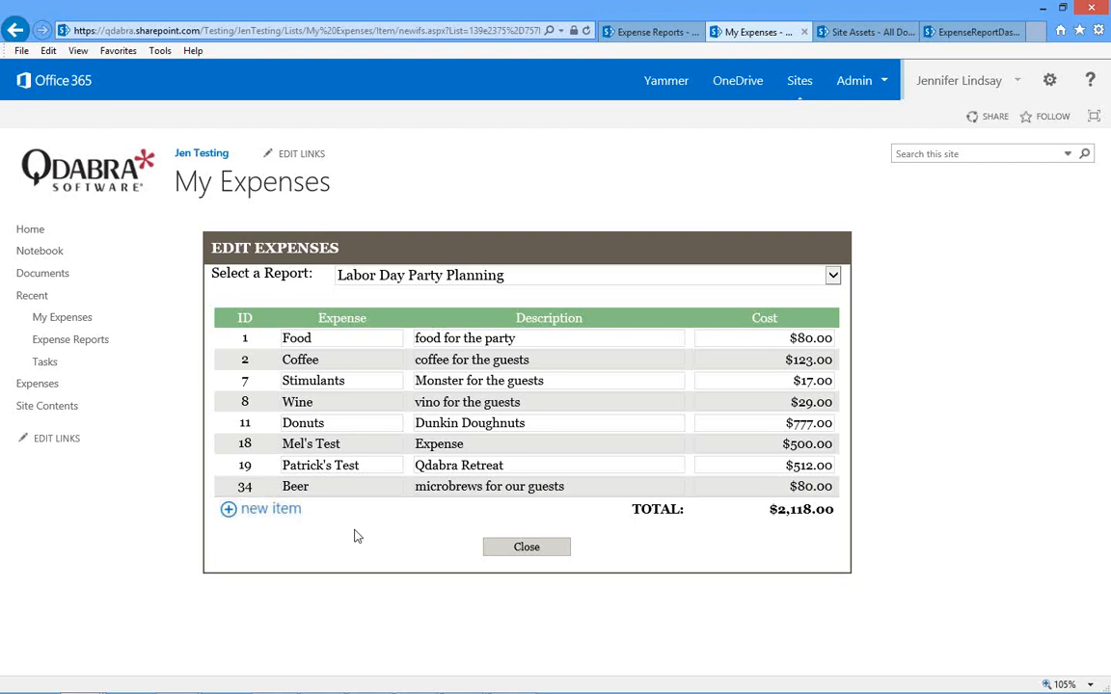
Step: Change the Stimulants expense description to "Red Bull for the guests"
left_click(294, 489)
left_click(444, 381)
double_click(443, 381)
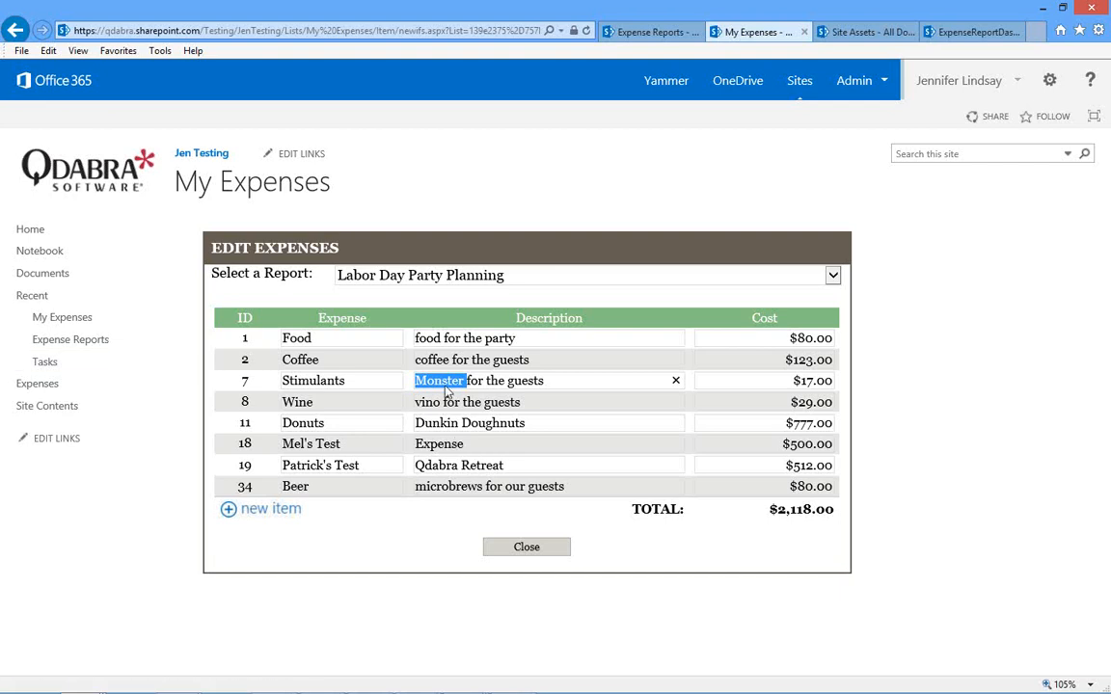
type("Red Bull")
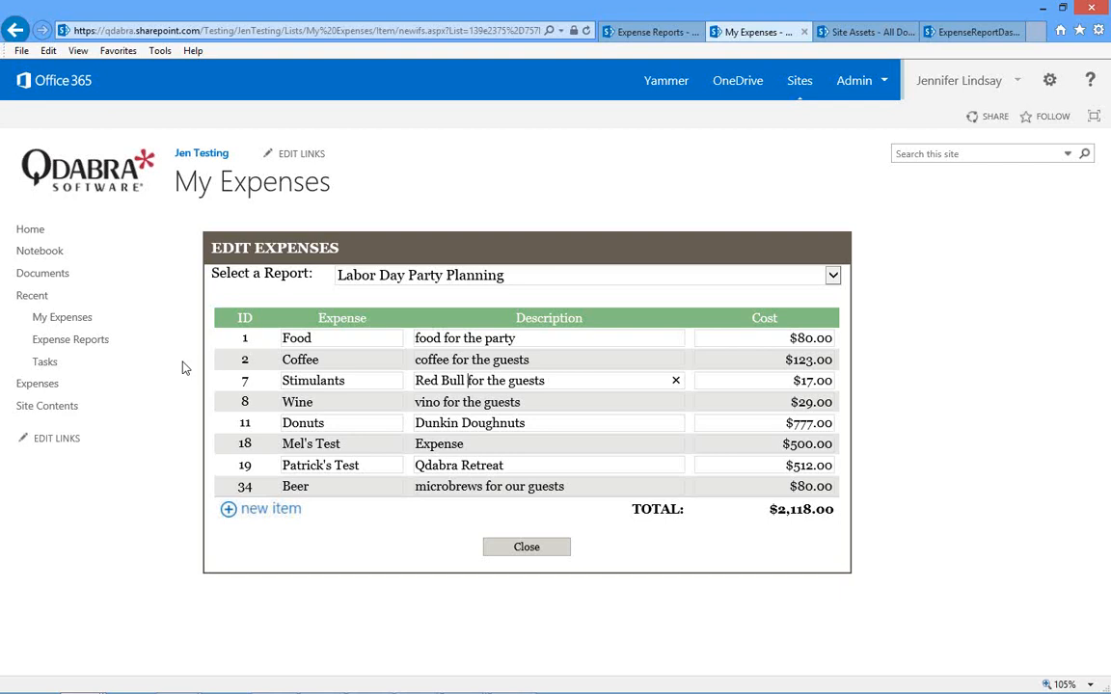
key("Tab")
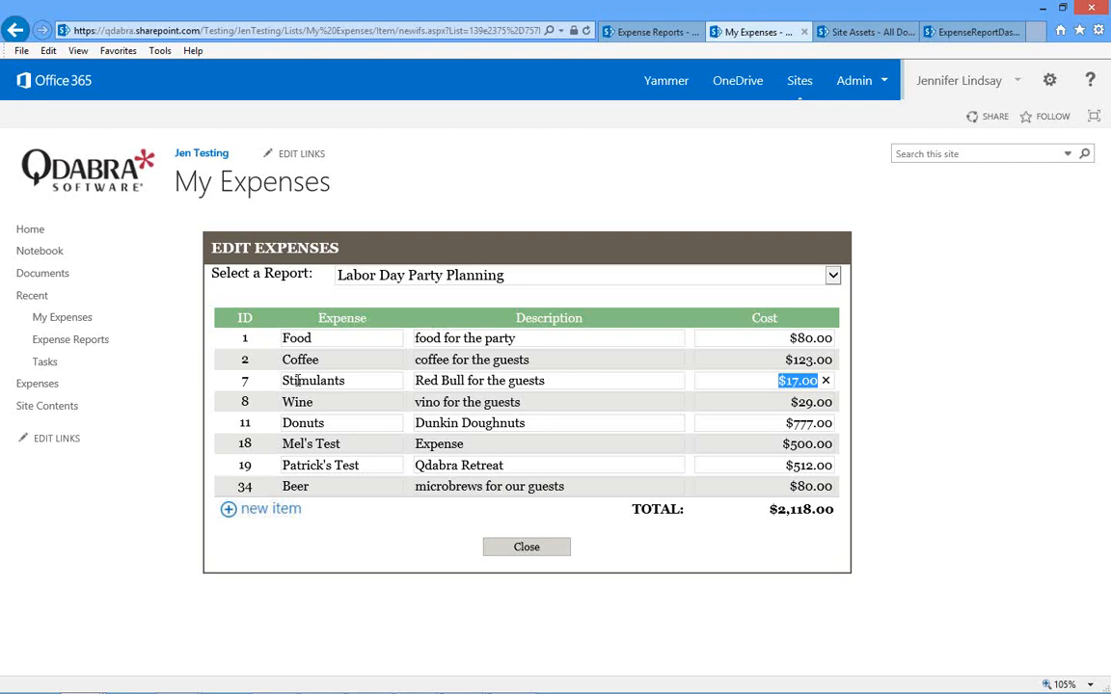
Step: Close the expenses form and select the Stimulants and Beer items in the My Expenses list
left_click(527, 547)
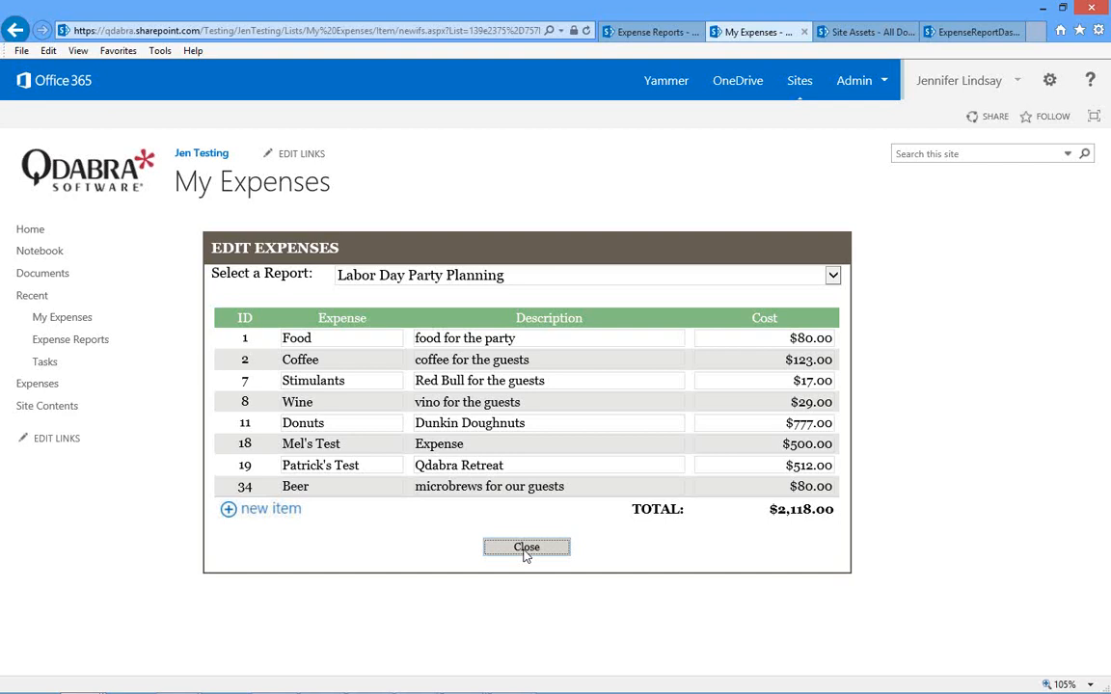
left_click(527, 554)
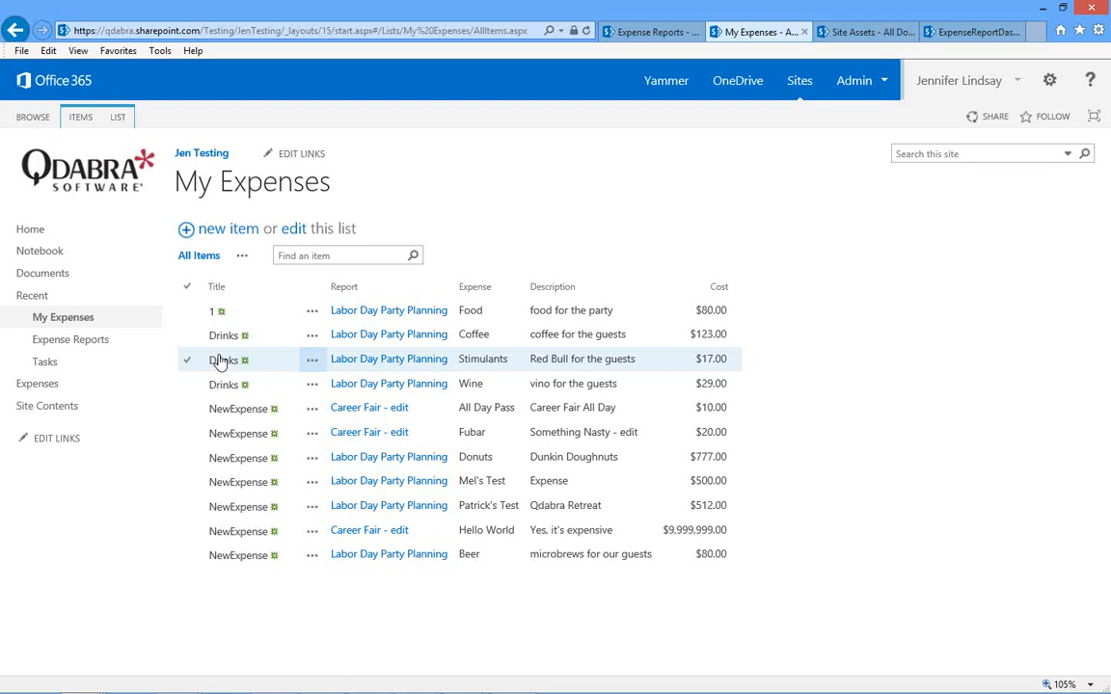
left_click(184, 365)
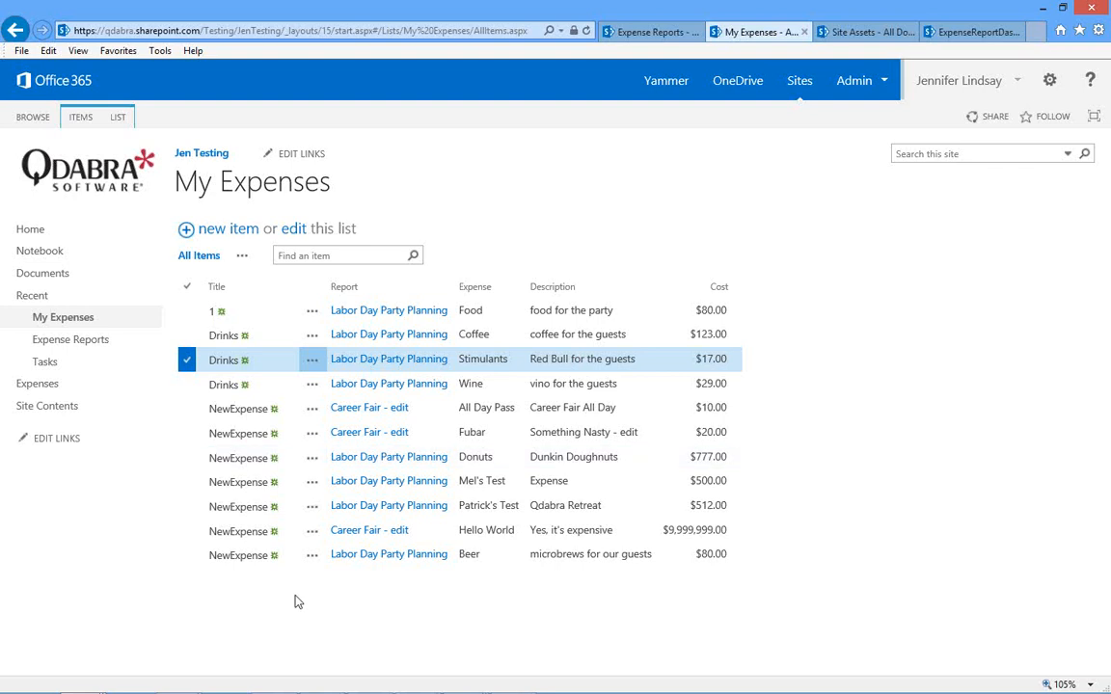
left_click(186, 559)
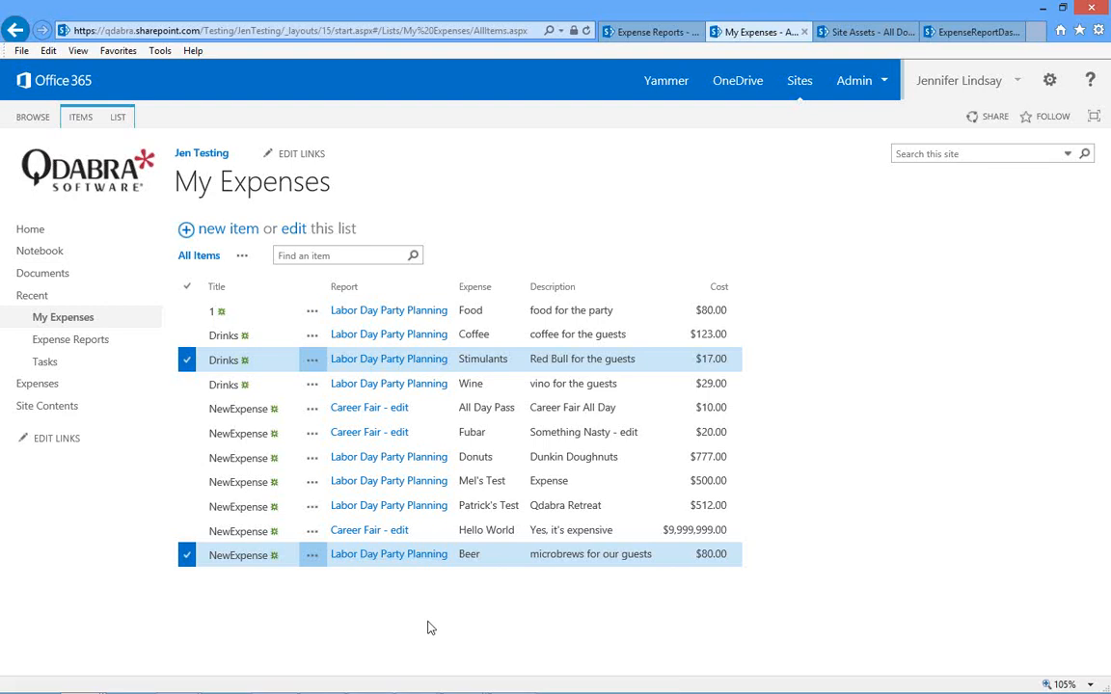
Step: Open the My Expenses list form for customization in InfoPath and maximize the design window
left_click(118, 117)
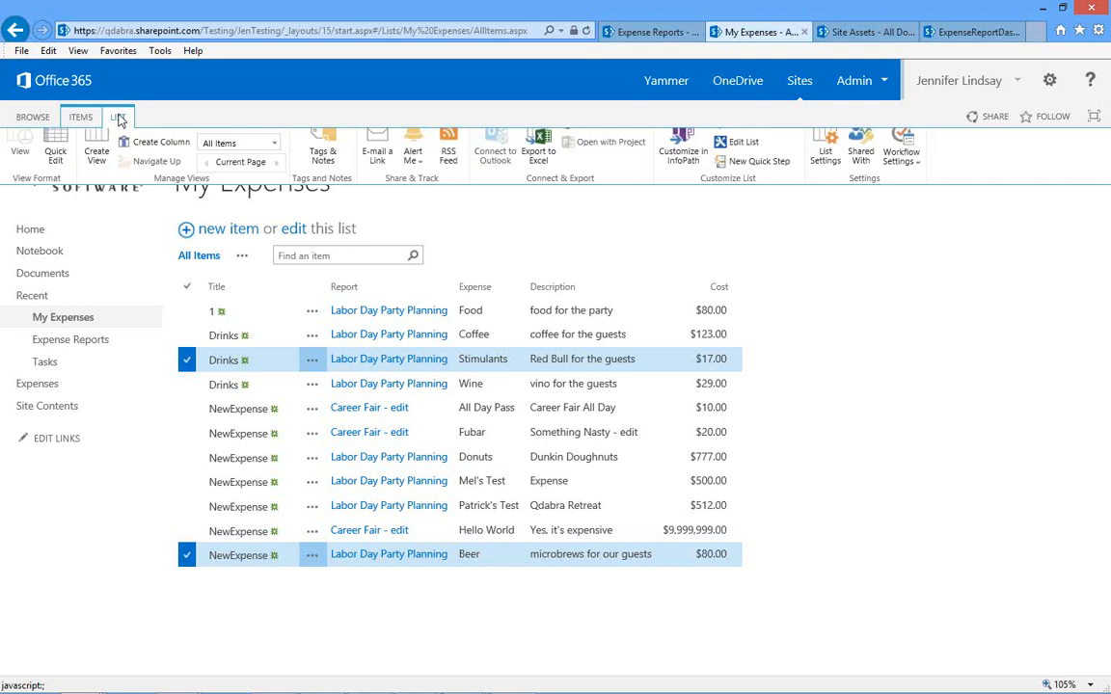
left_click(683, 160)
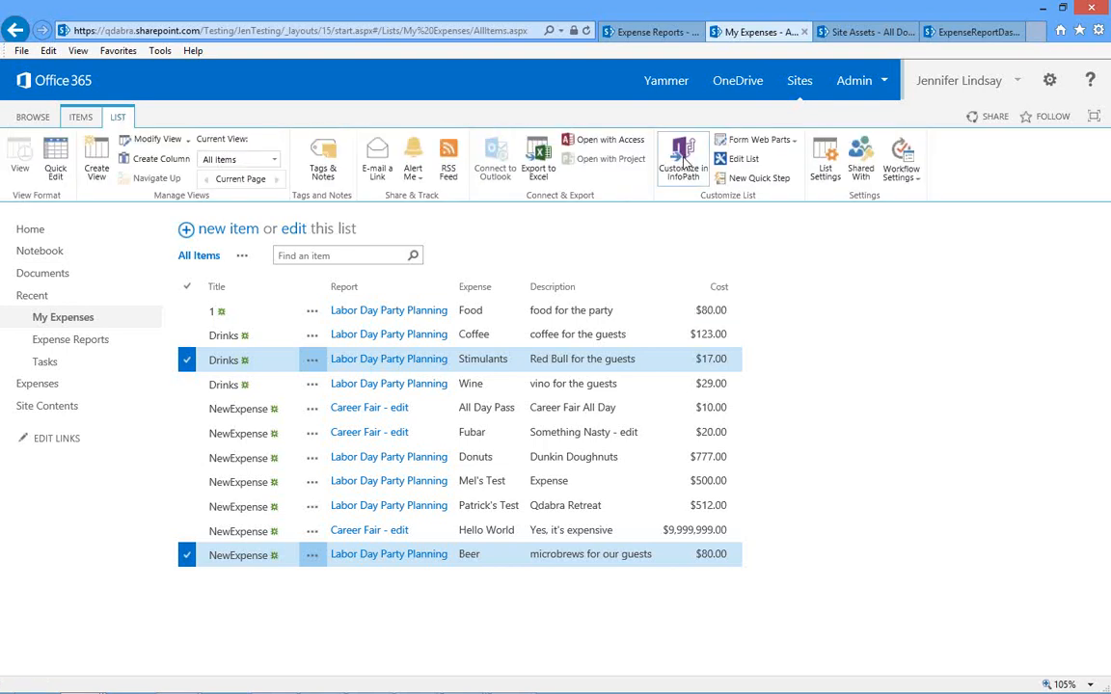
left_click(584, 383)
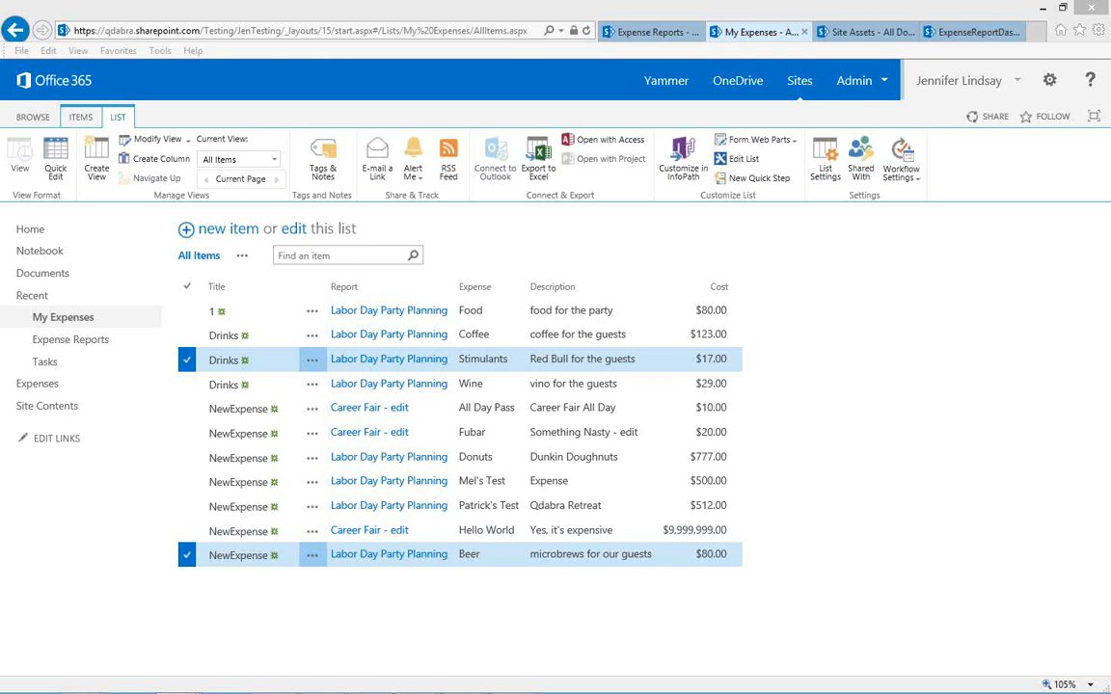
left_click_drag(1110, 56, 761, 60)
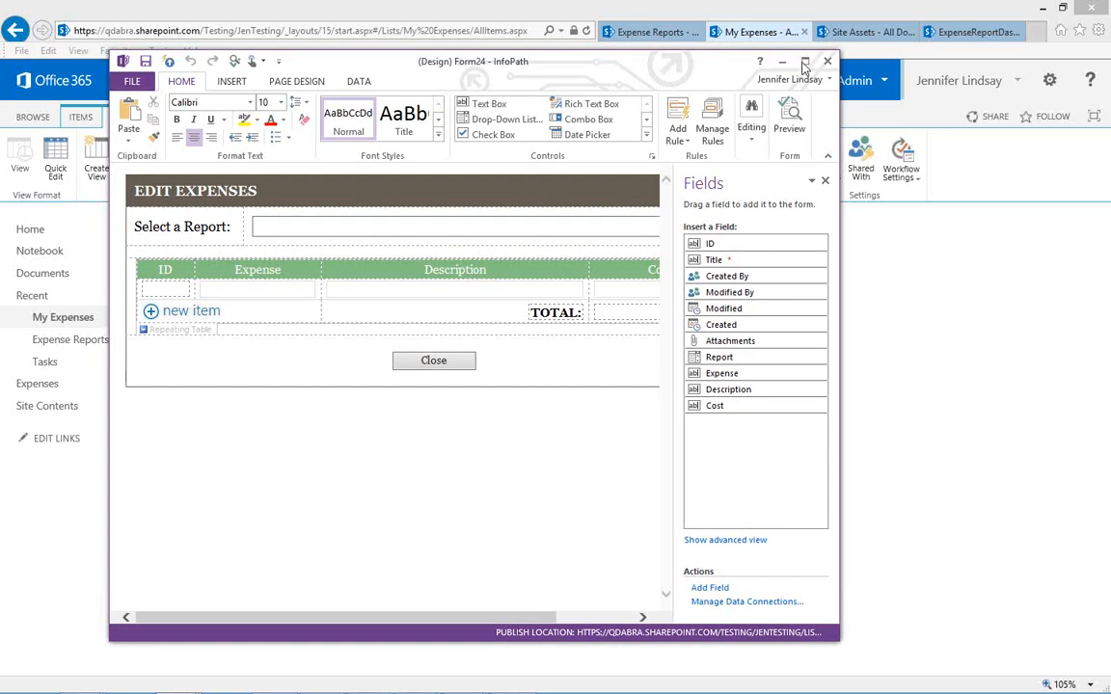
left_click(805, 62)
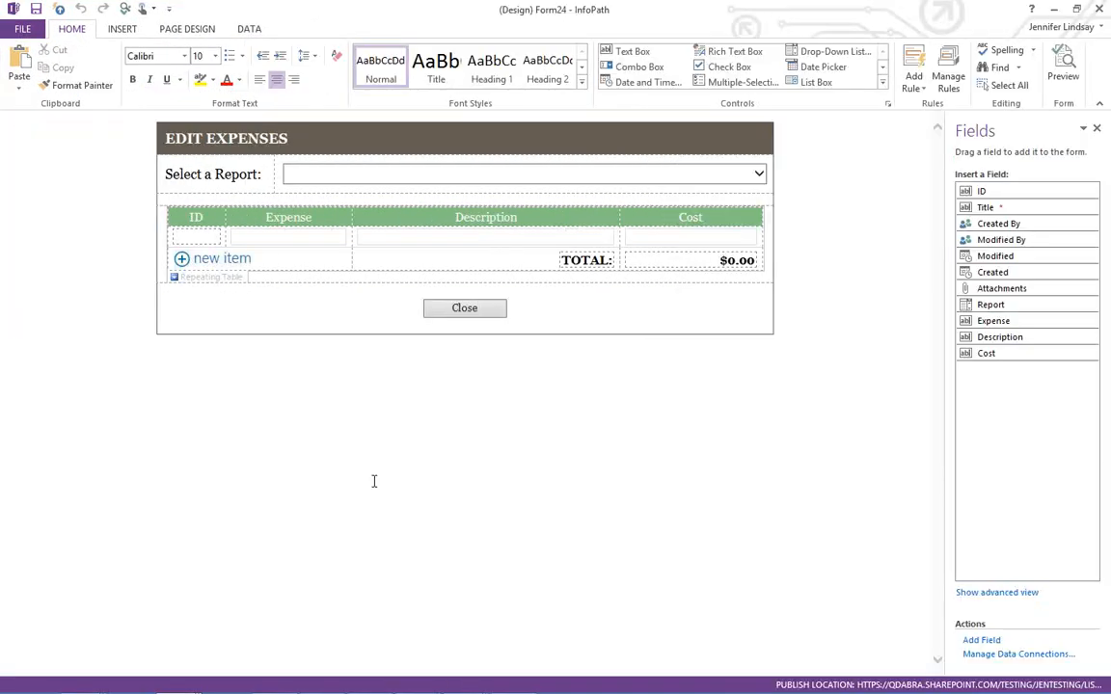
Step: Examine the Report drop-down's rules, including Query Existing Expenses, and the form's data sources in the advanced field view
left_click(390, 182)
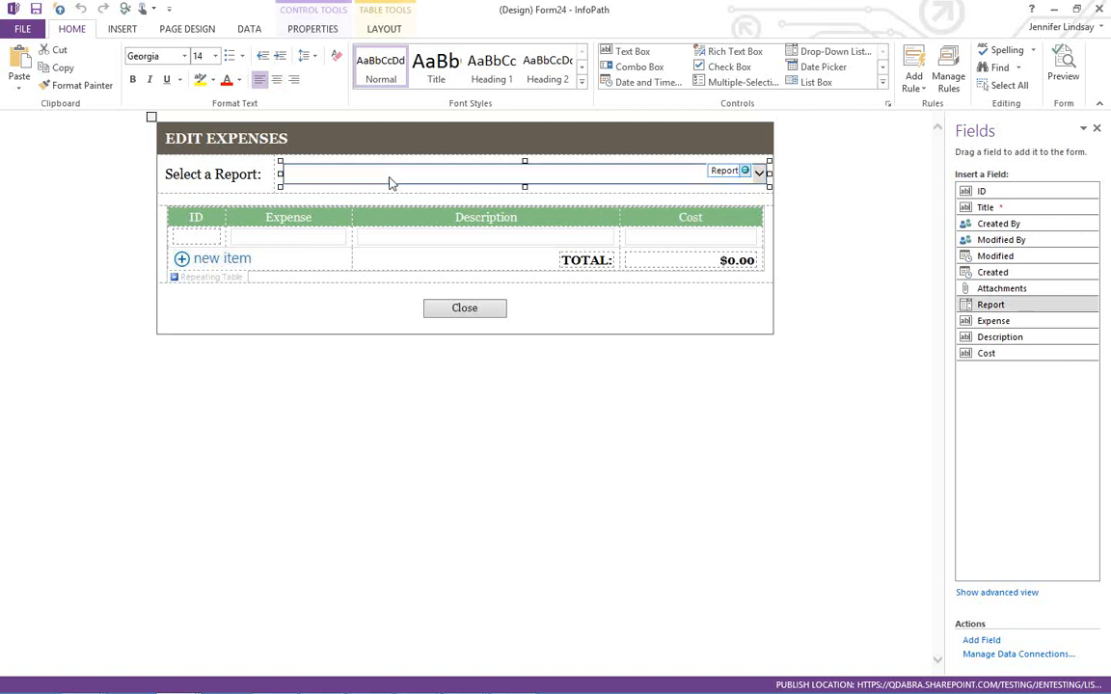
left_click(946, 79)
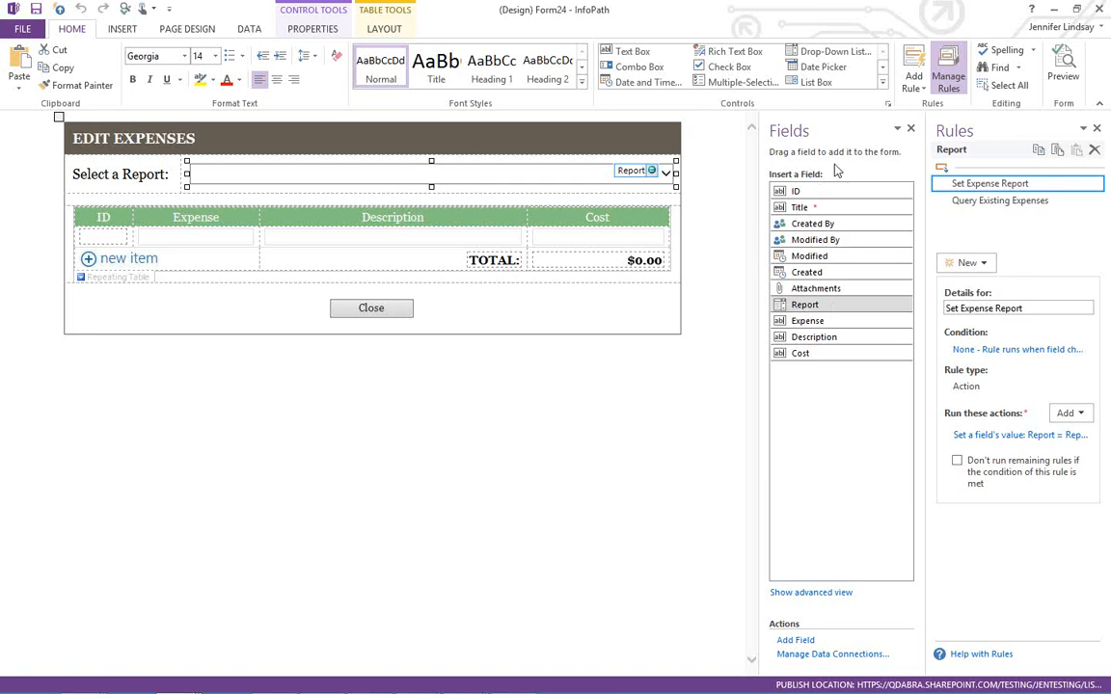
left_click(810, 594)
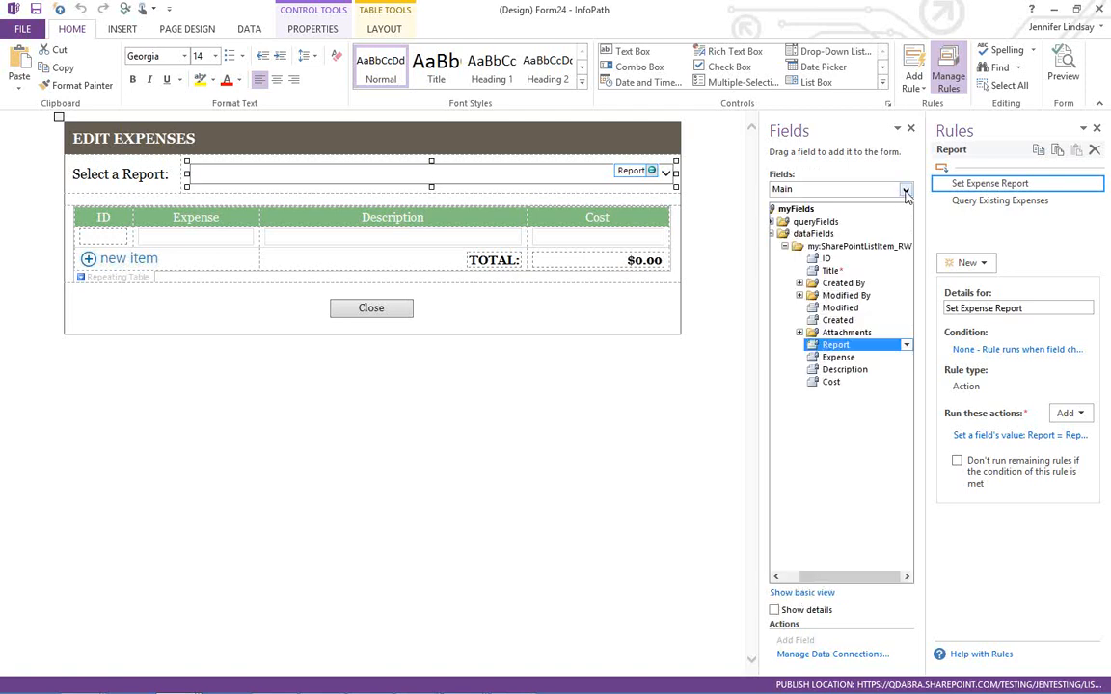
left_click(905, 190)
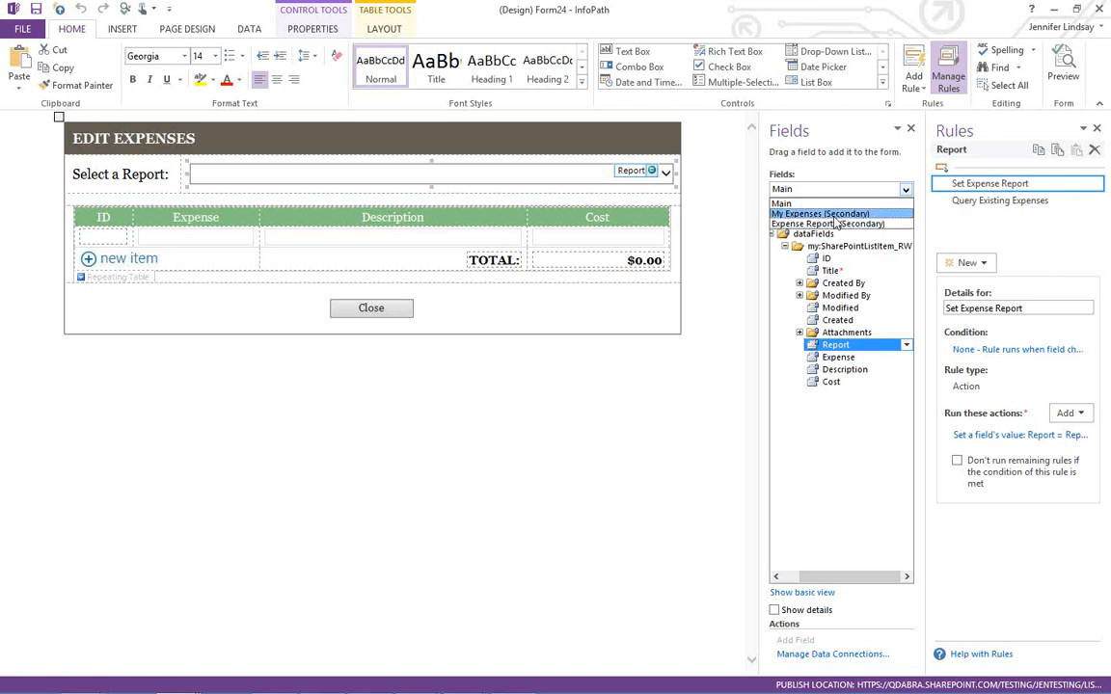
left_click(843, 131)
left_click(843, 130)
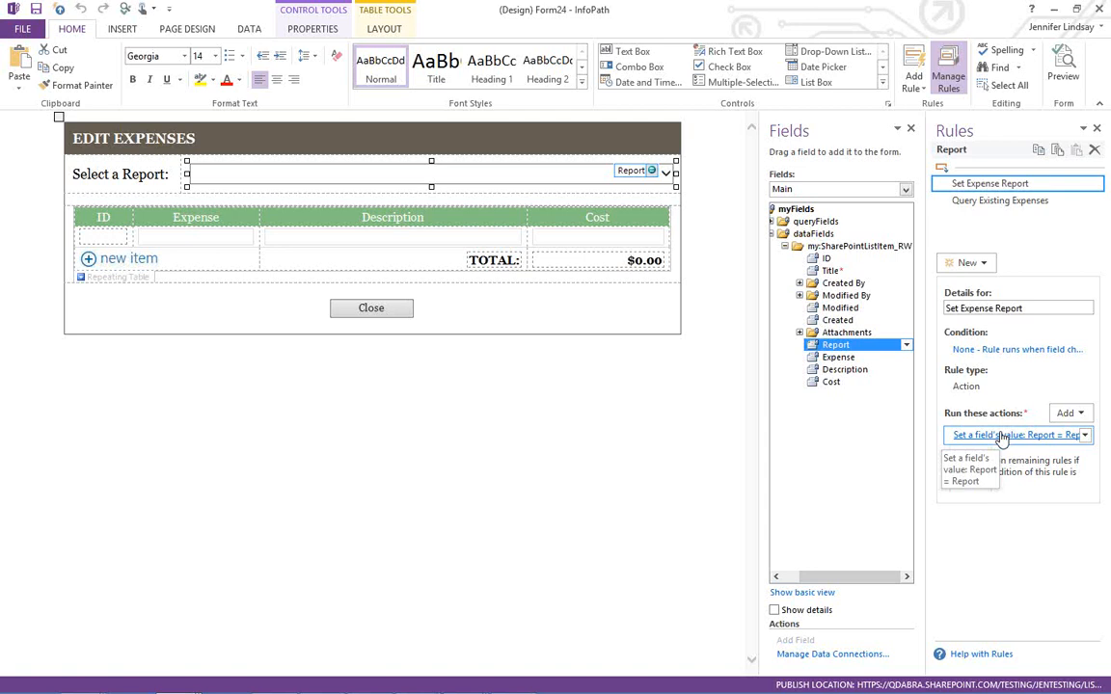
left_click(1002, 202)
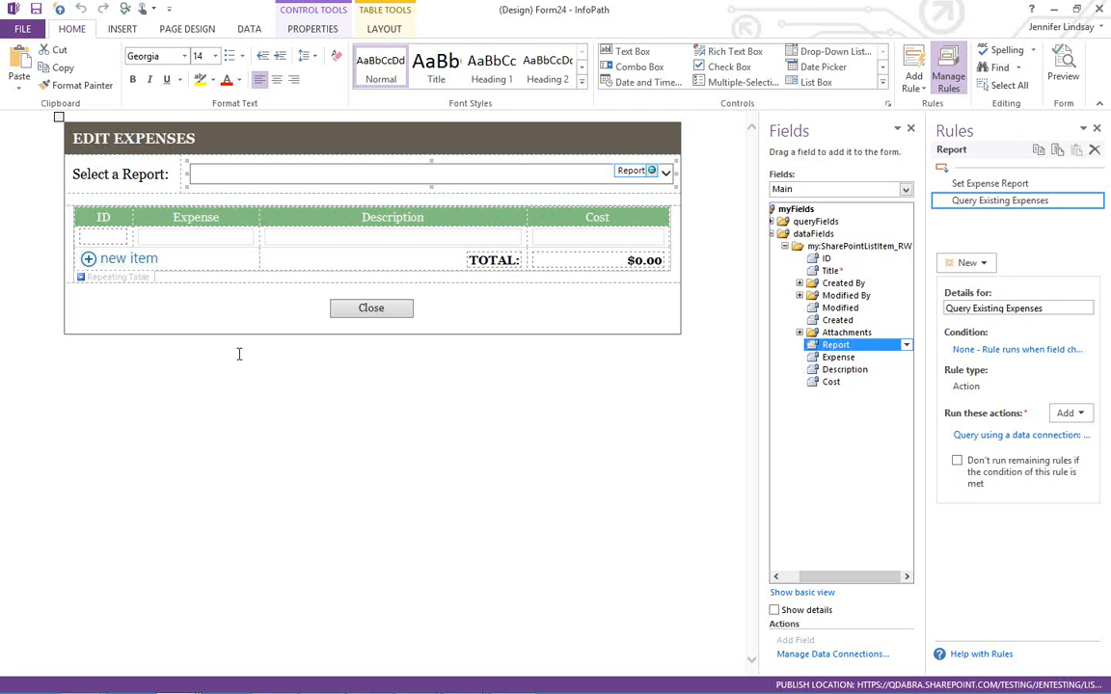
Step: Compare the repeating table's fields in the My Expenses secondary data source with the Report drop-down's binding in the main data source
left_click(122, 280)
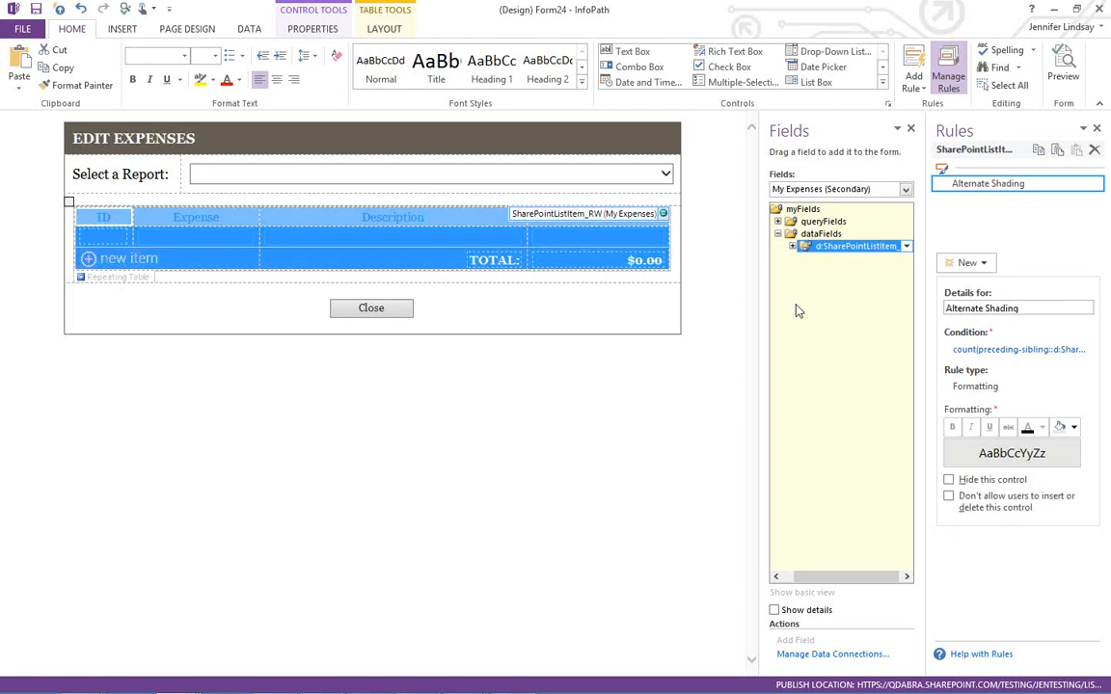
left_click(792, 248)
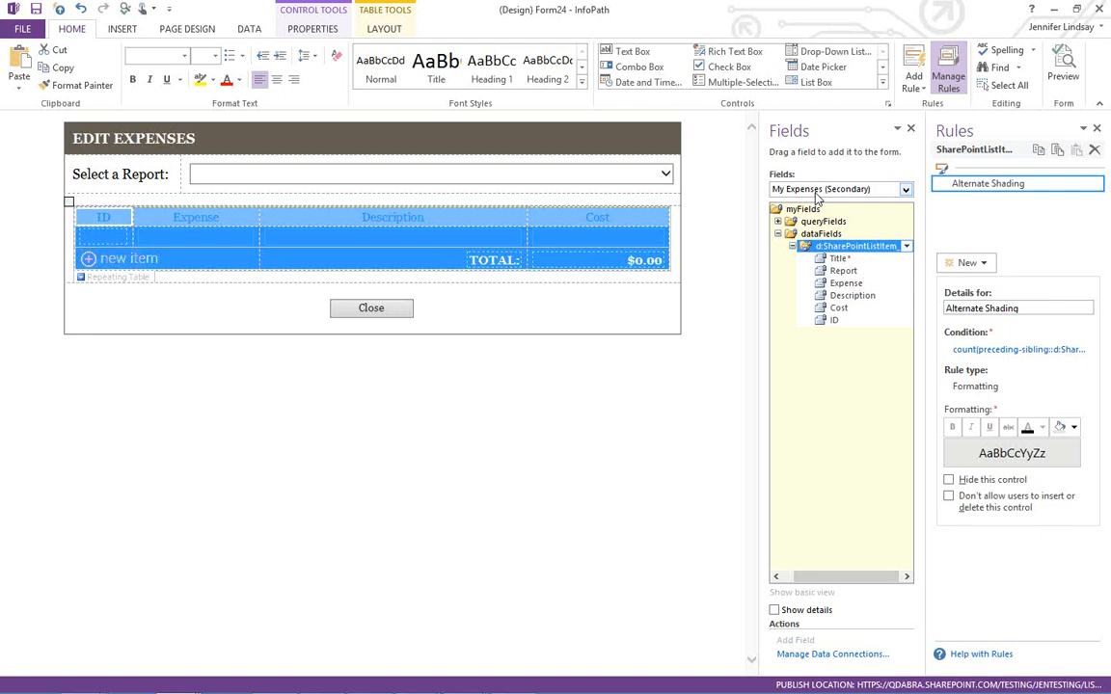
left_click(600, 182)
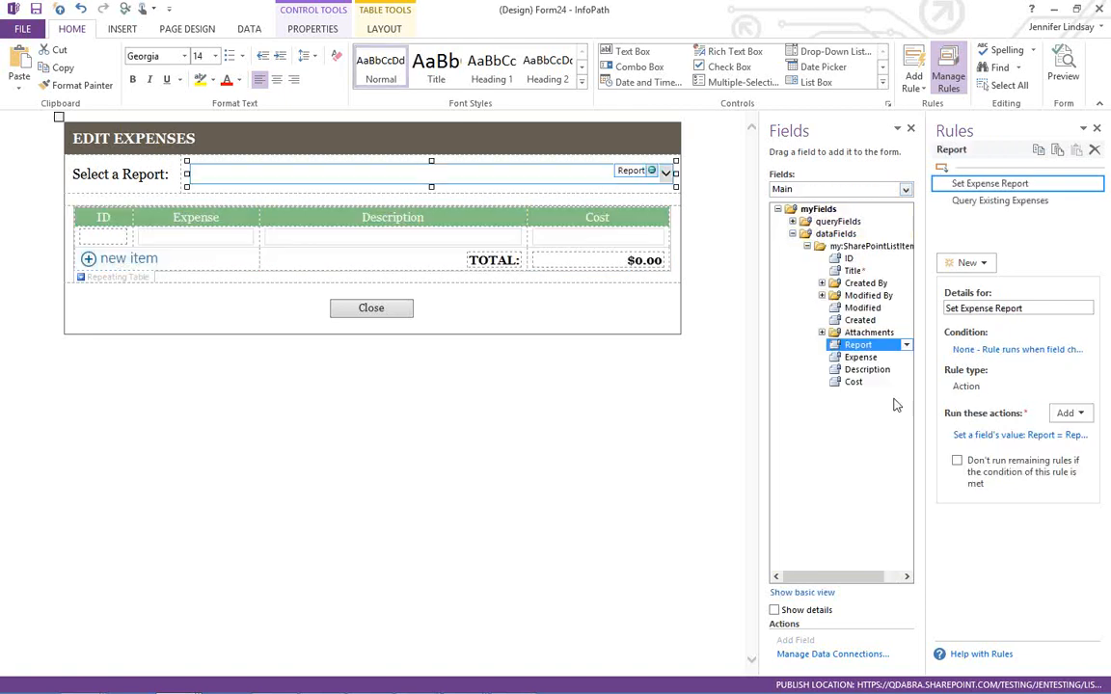
left_click(121, 278)
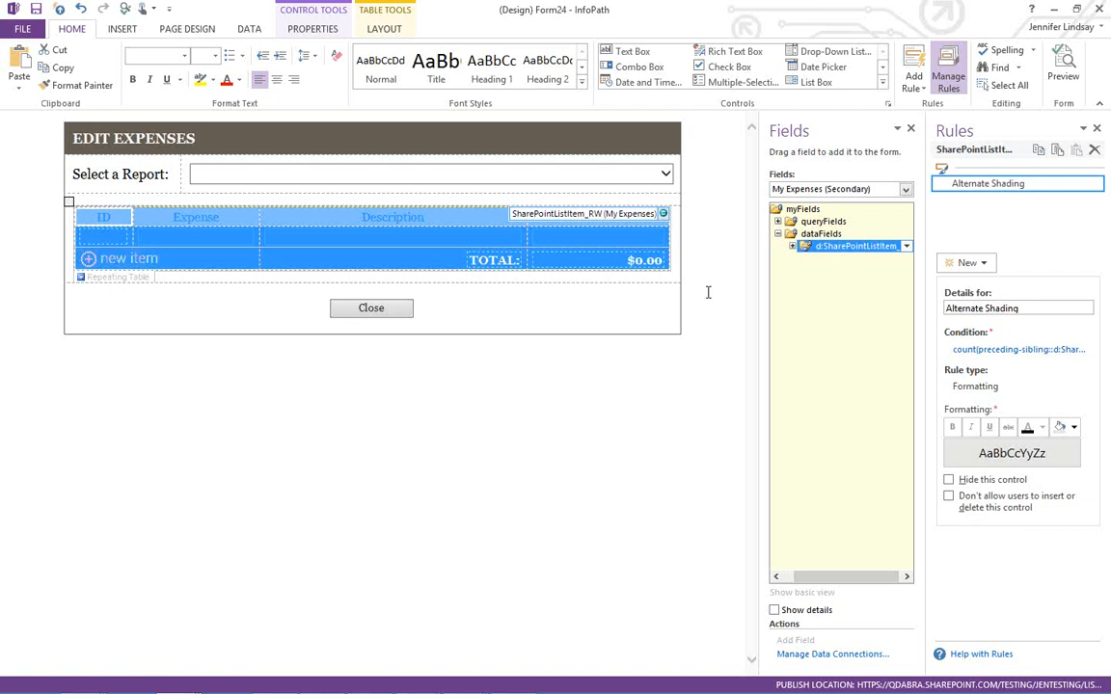
left_click(793, 247)
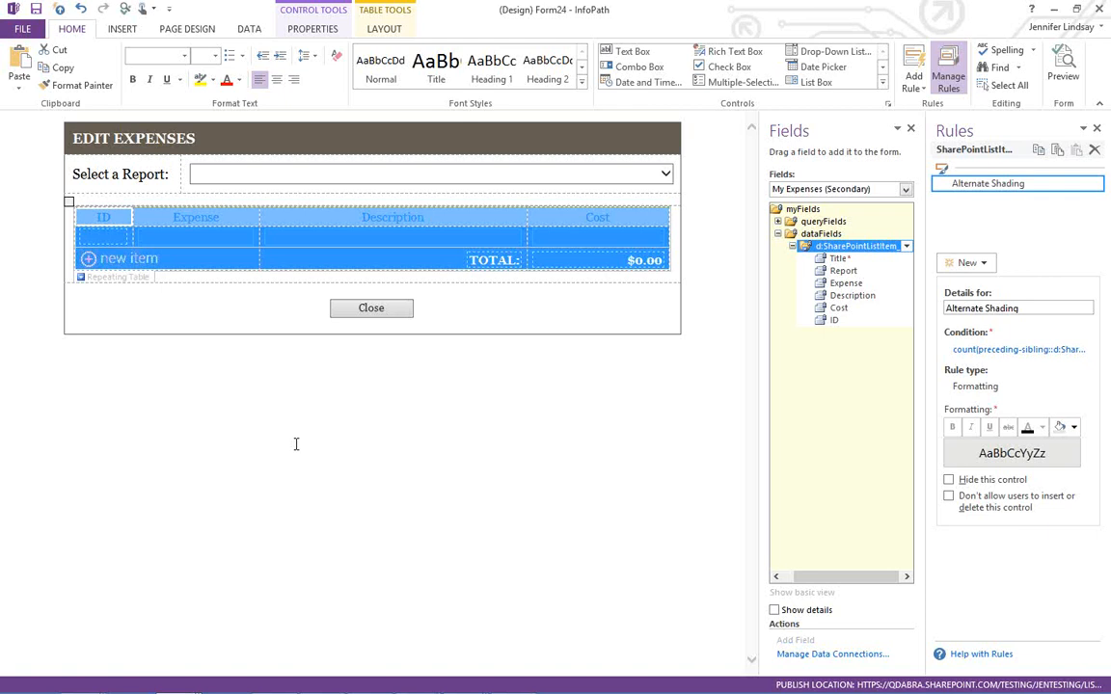
Step: Compare the action rules on the repeating table's Expense, Description and Cost fields
left_click(197, 240)
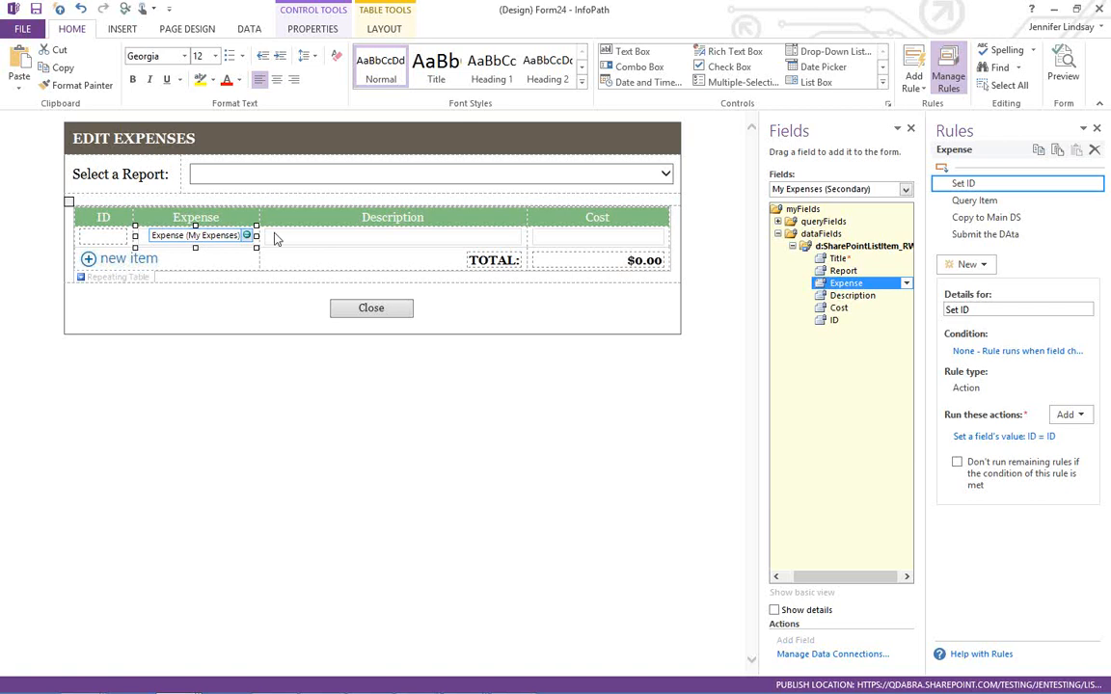
left_click(317, 245)
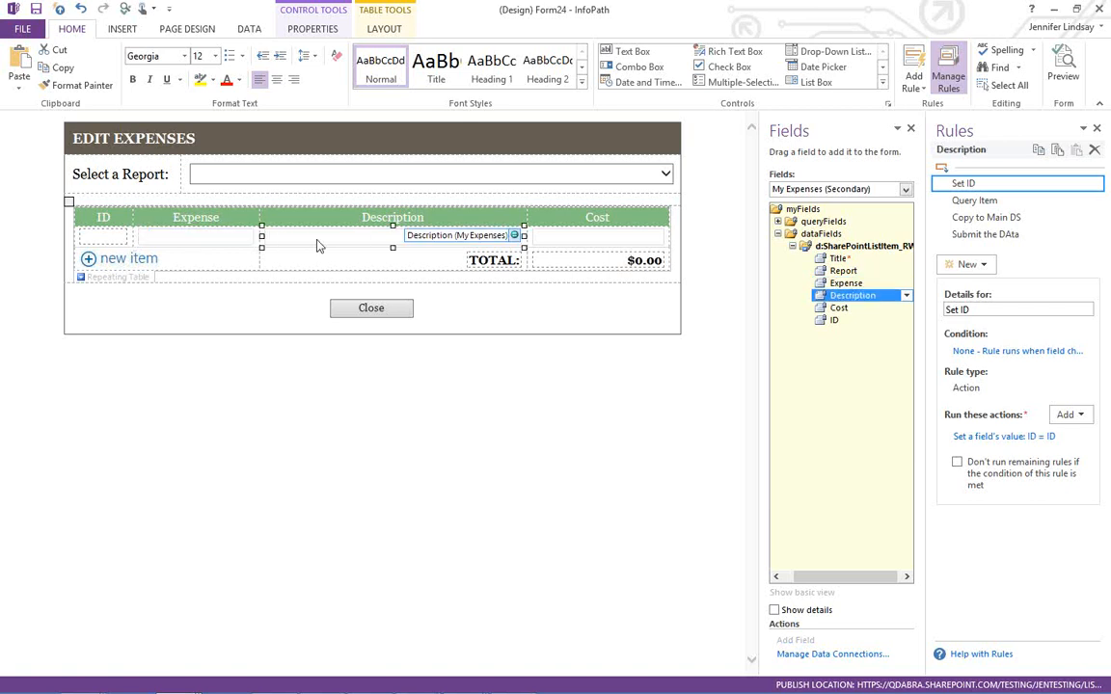
left_click(179, 241)
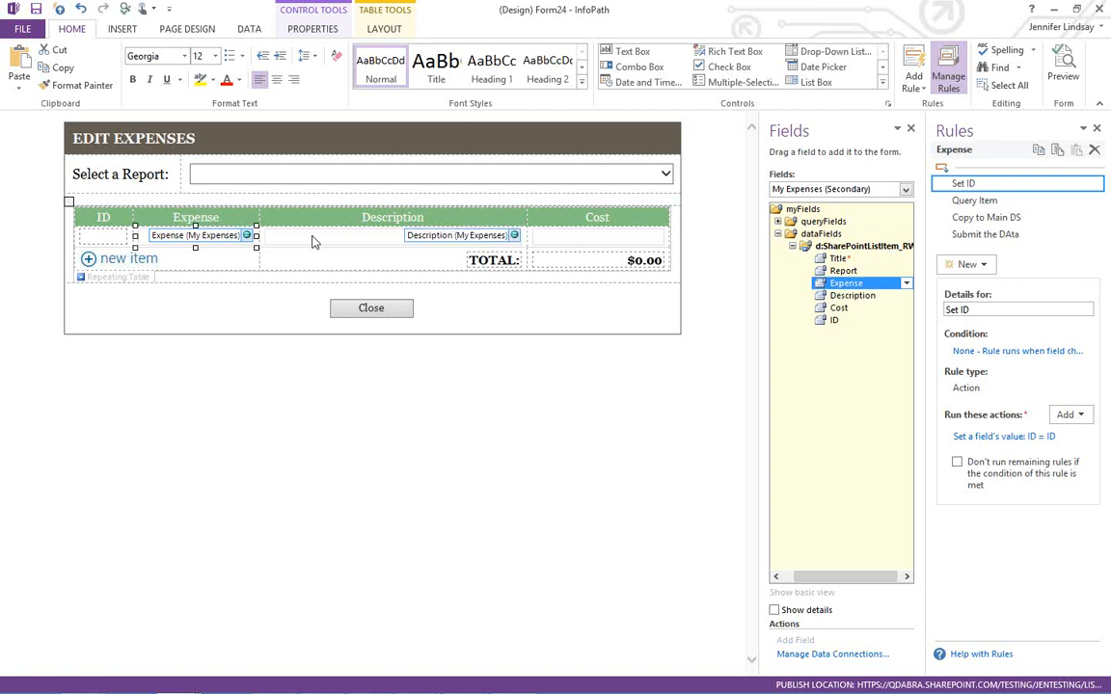
left_click(312, 241)
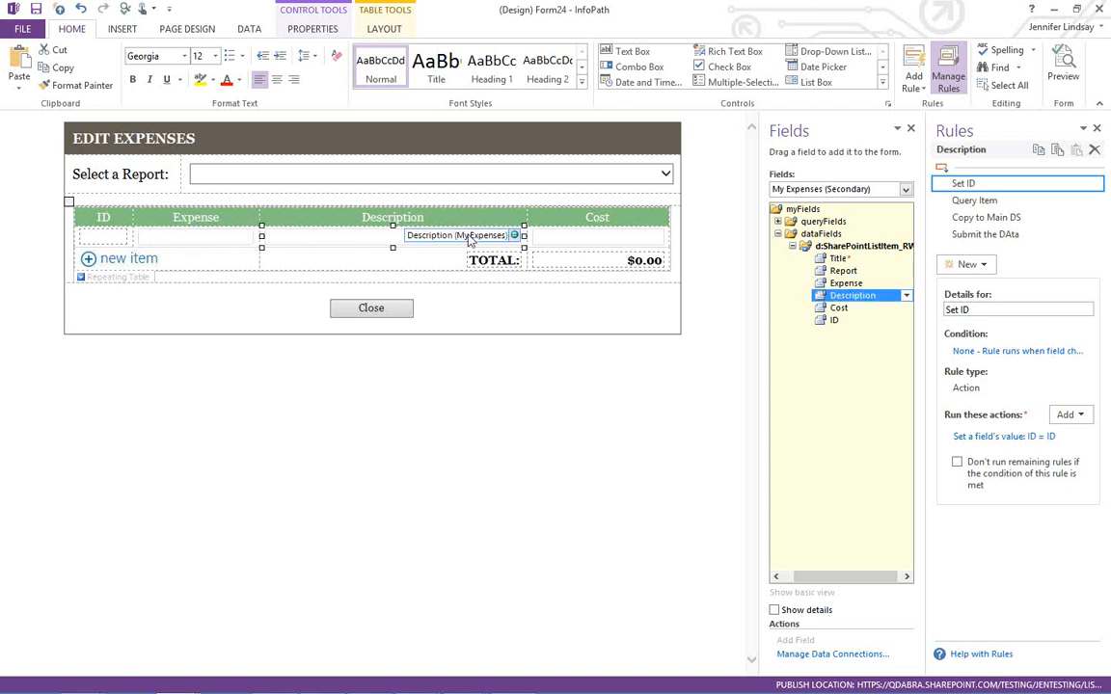
left_click(554, 241)
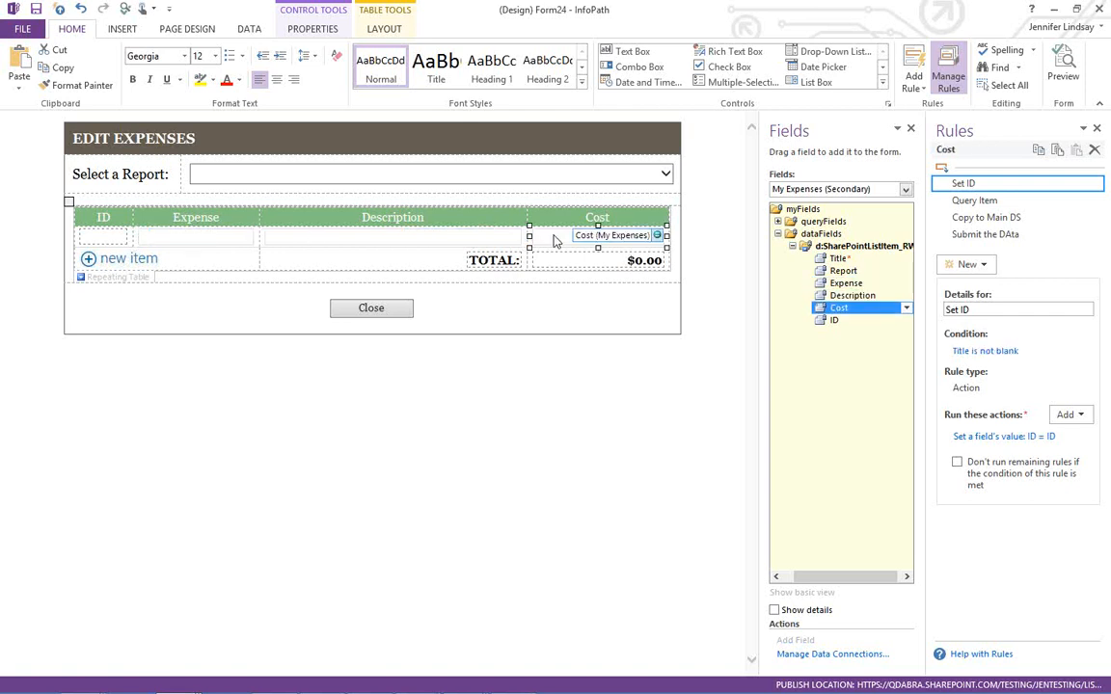
left_click(204, 236)
left_click(377, 240)
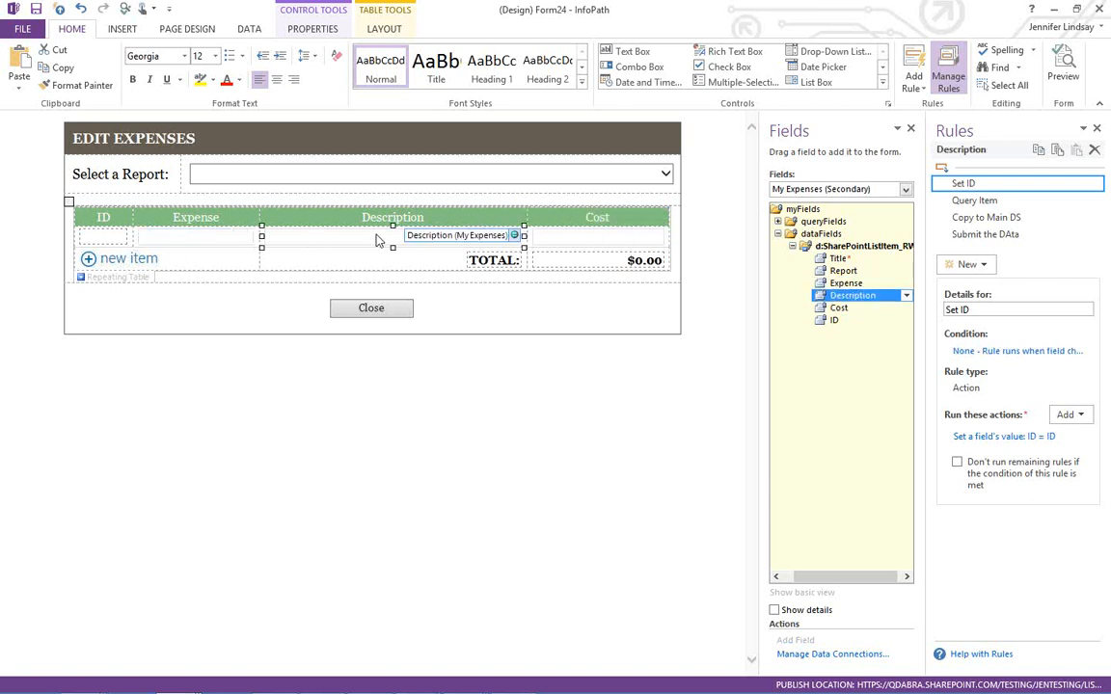
left_click(549, 241)
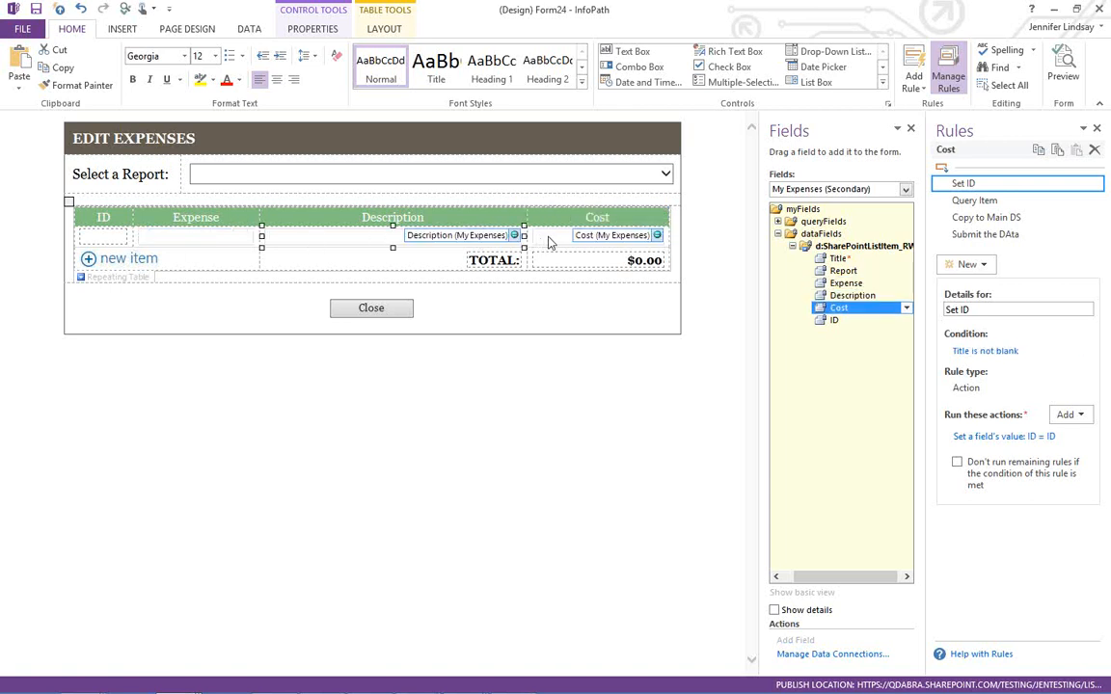
Step: Check the ID field for rules and review the rule lists of the Expense, Description and Cost fields again
left_click(95, 243)
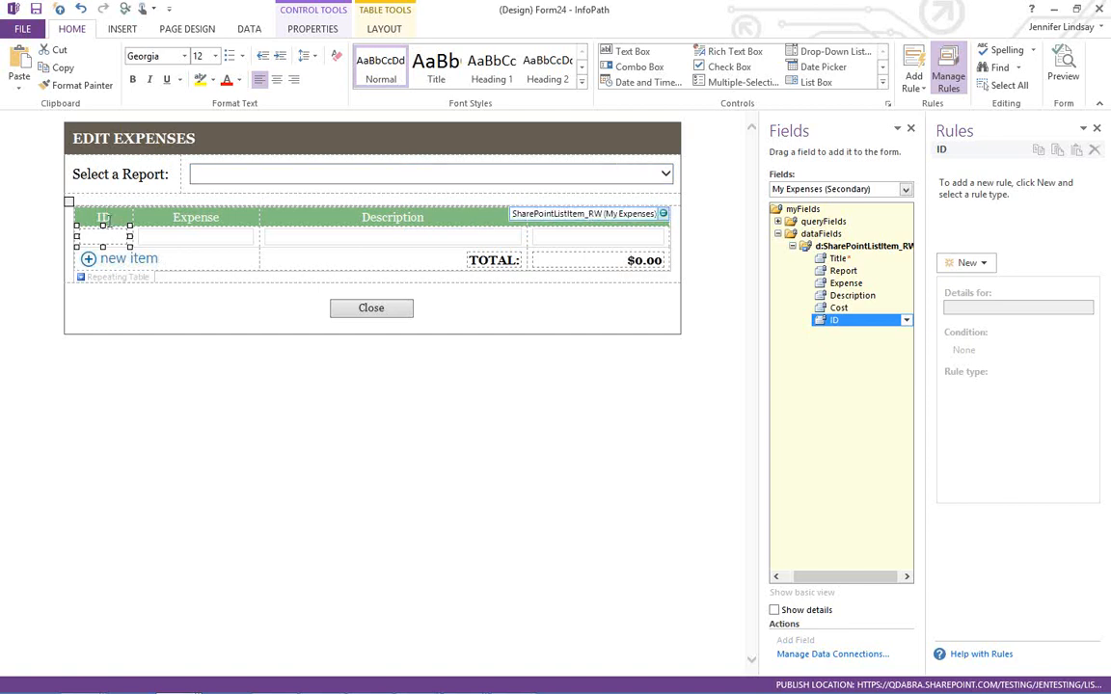
left_click(186, 236)
left_click(325, 242)
left_click(569, 243)
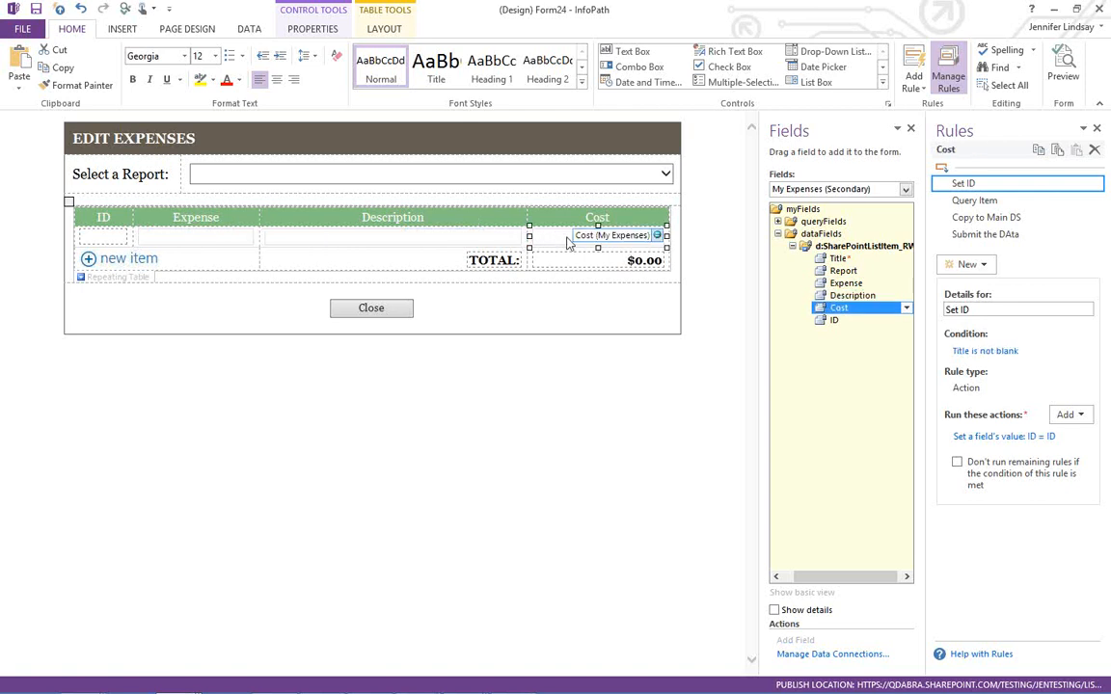
left_click(213, 241)
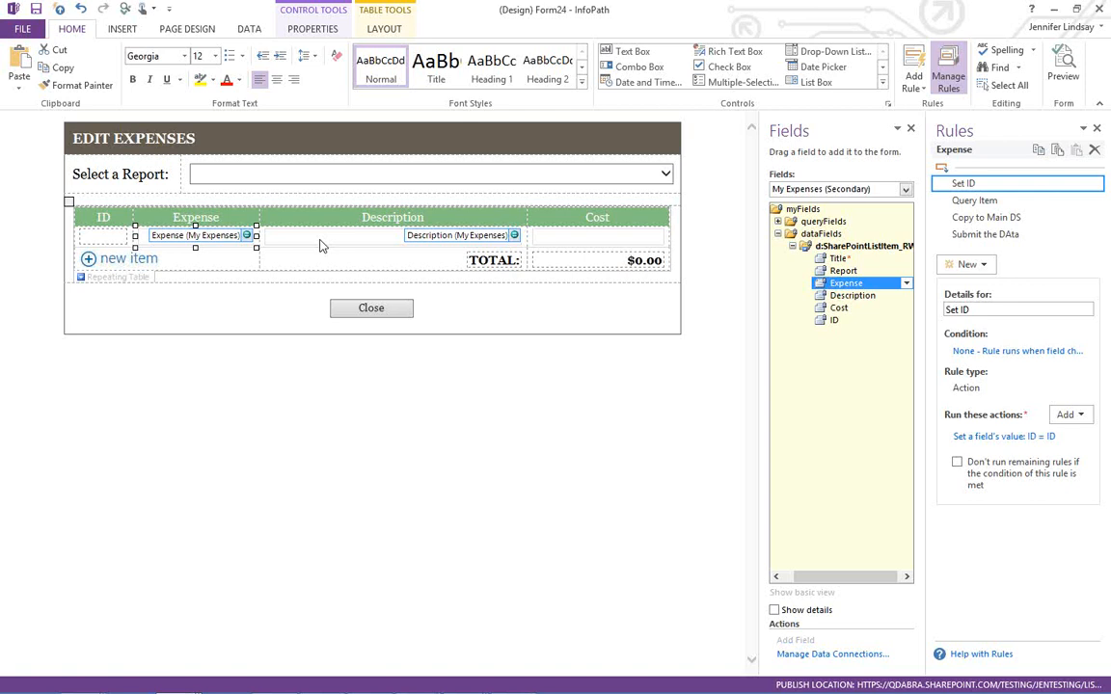
left_click(434, 241)
left_click(578, 241)
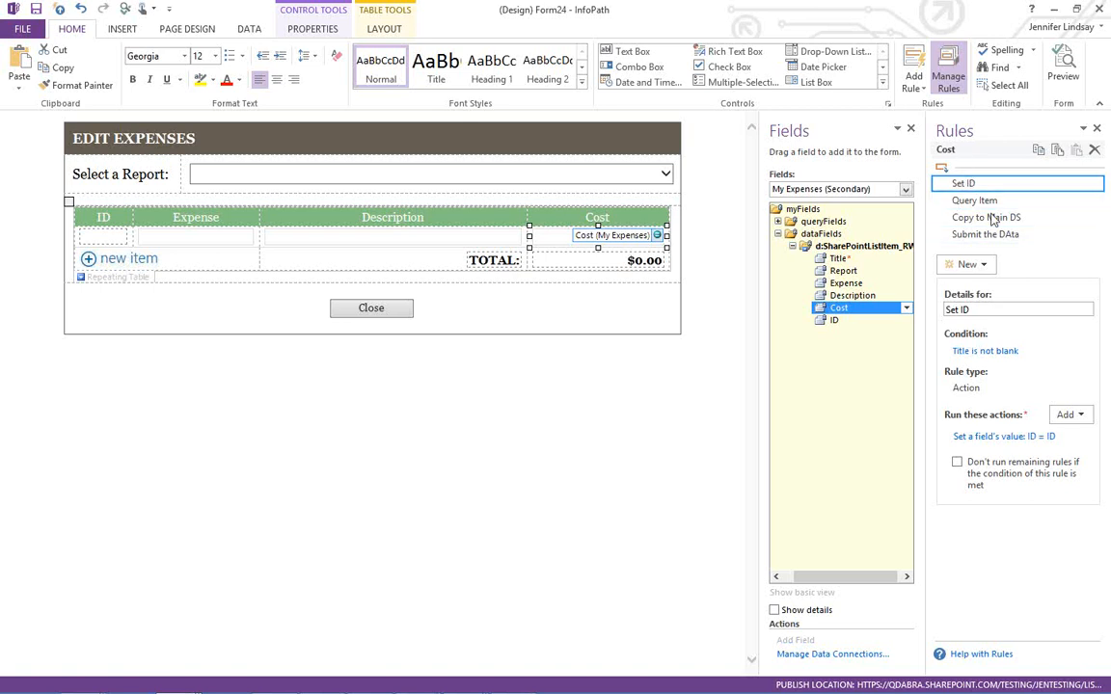
Step: Inspect which data sources supply the target field and the value in the Cost field's Set ID action, leaving the action as it is
left_click(1001, 439)
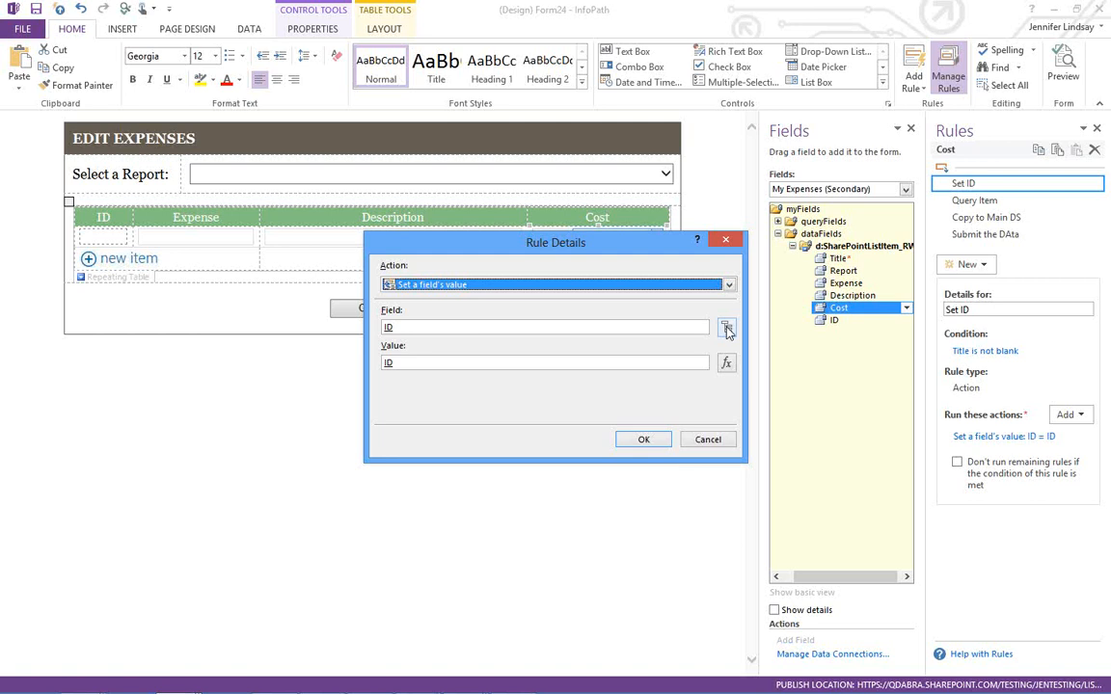
left_click(728, 329)
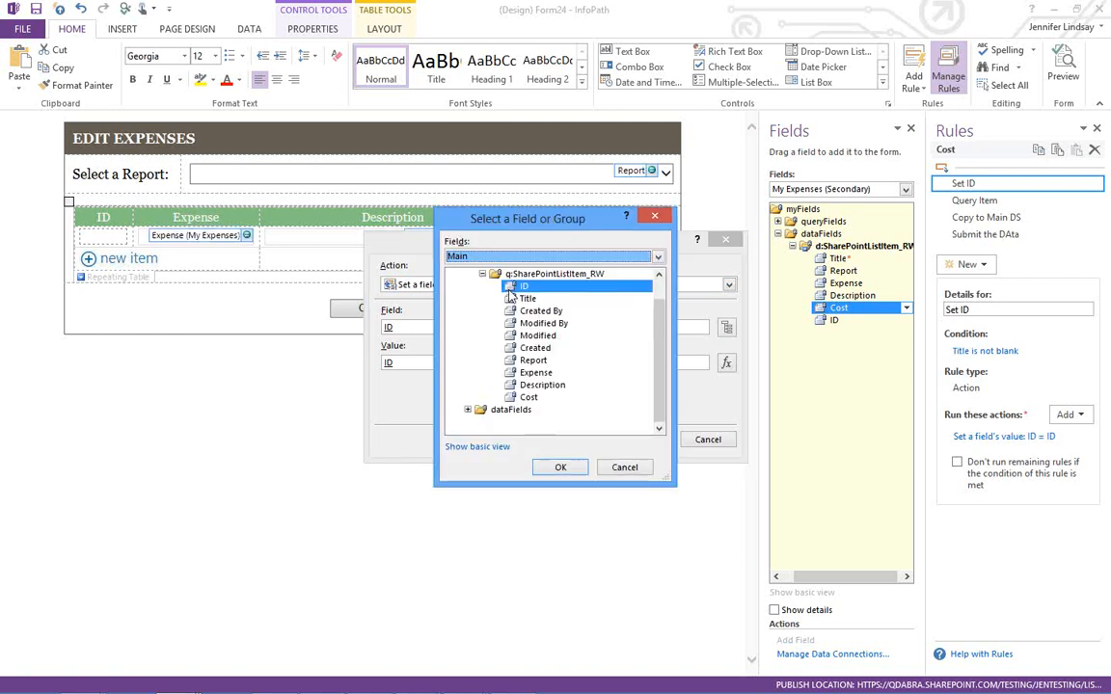
left_click(510, 287)
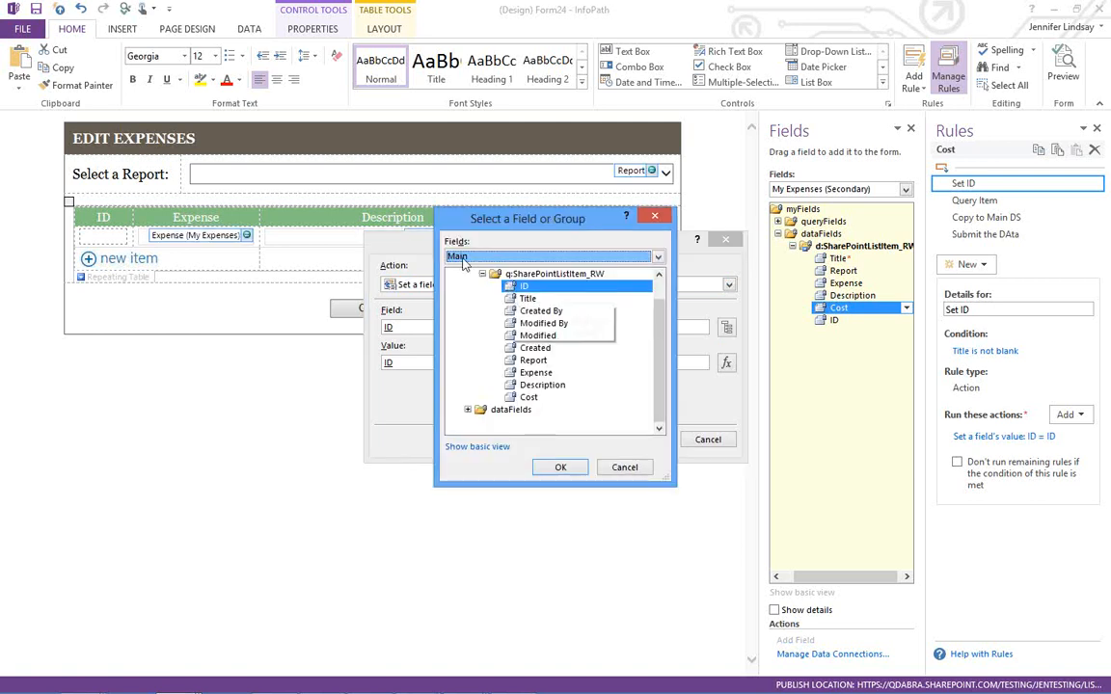
left_click(624, 469)
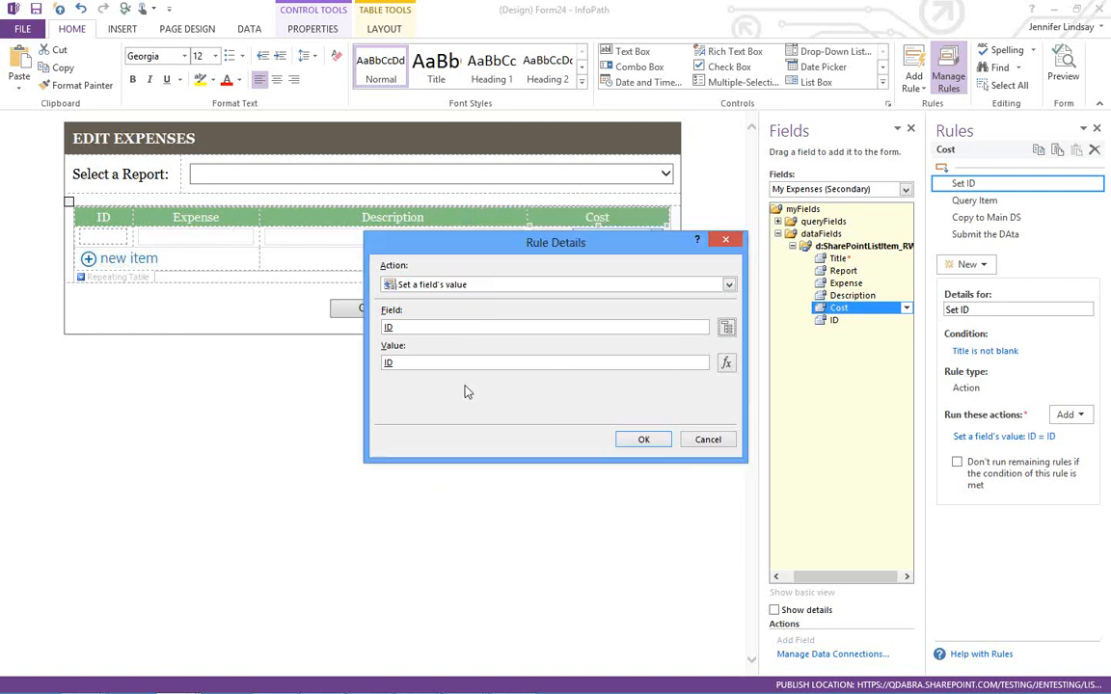
left_click(726, 364)
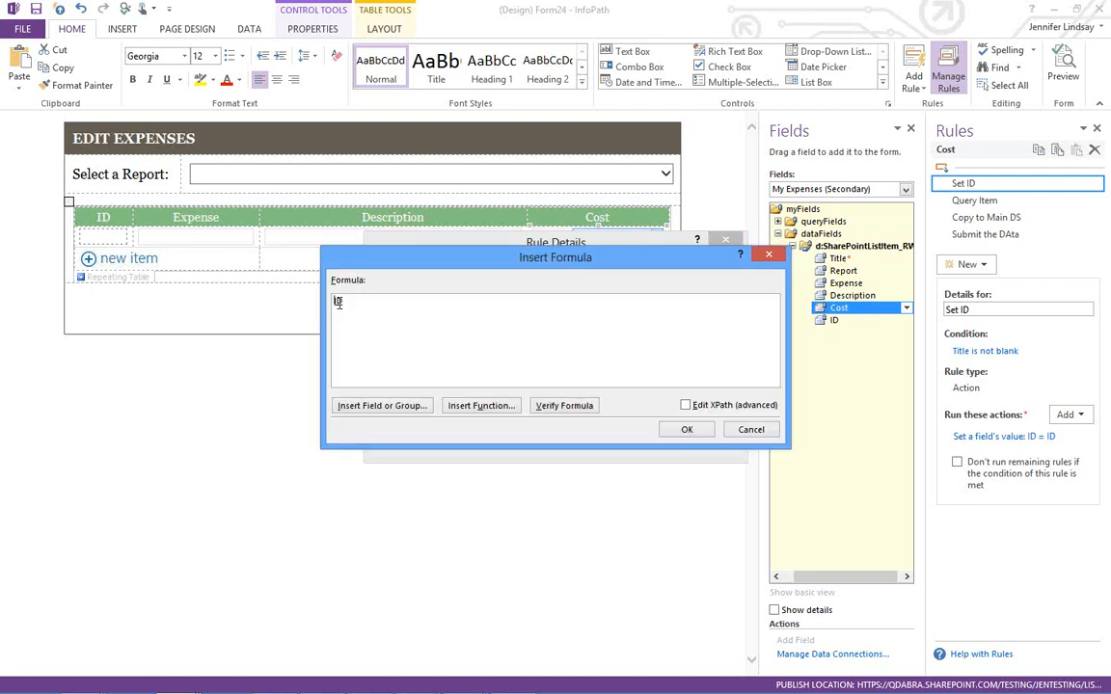
double_click(337, 302)
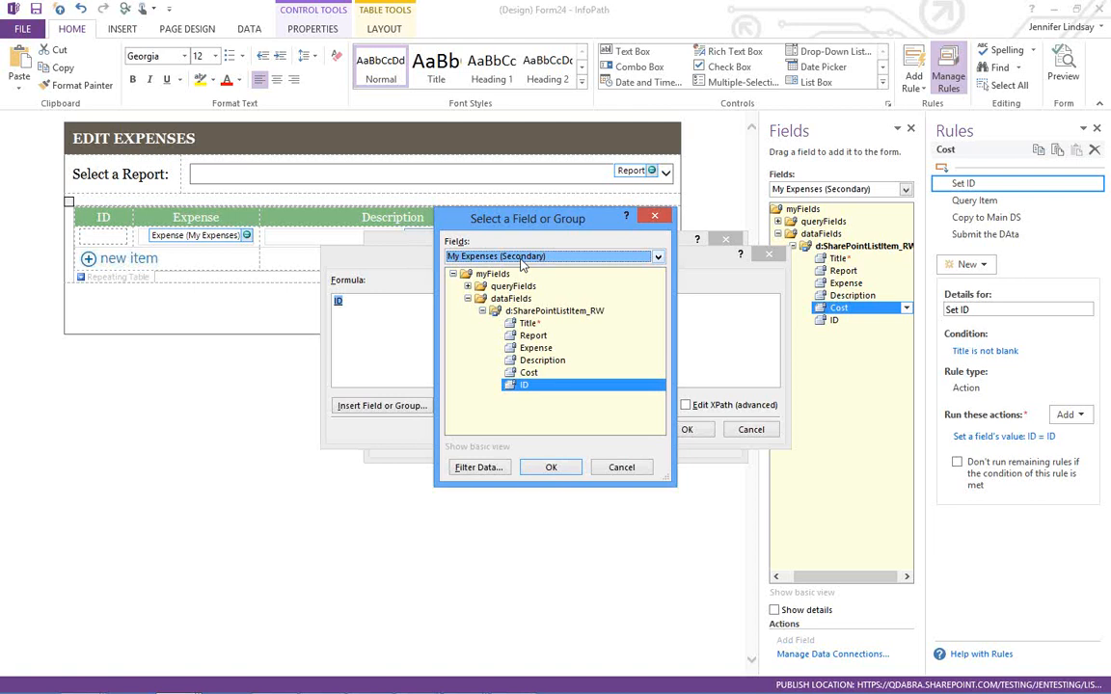
left_click(621, 466)
left_click(742, 431)
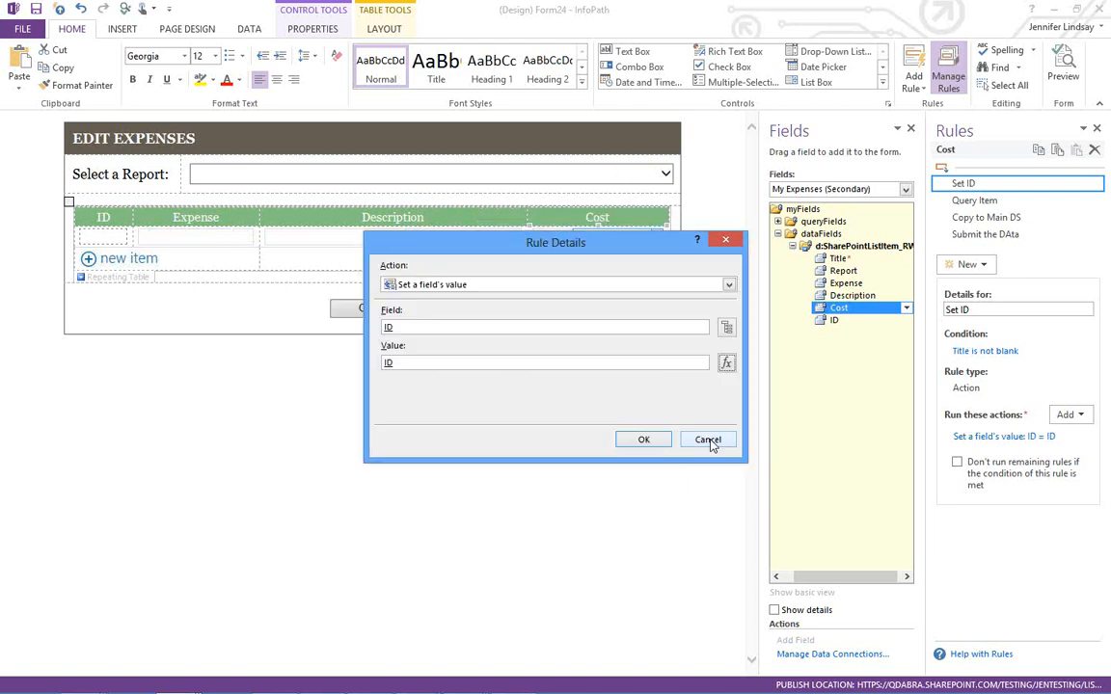
left_click(706, 367)
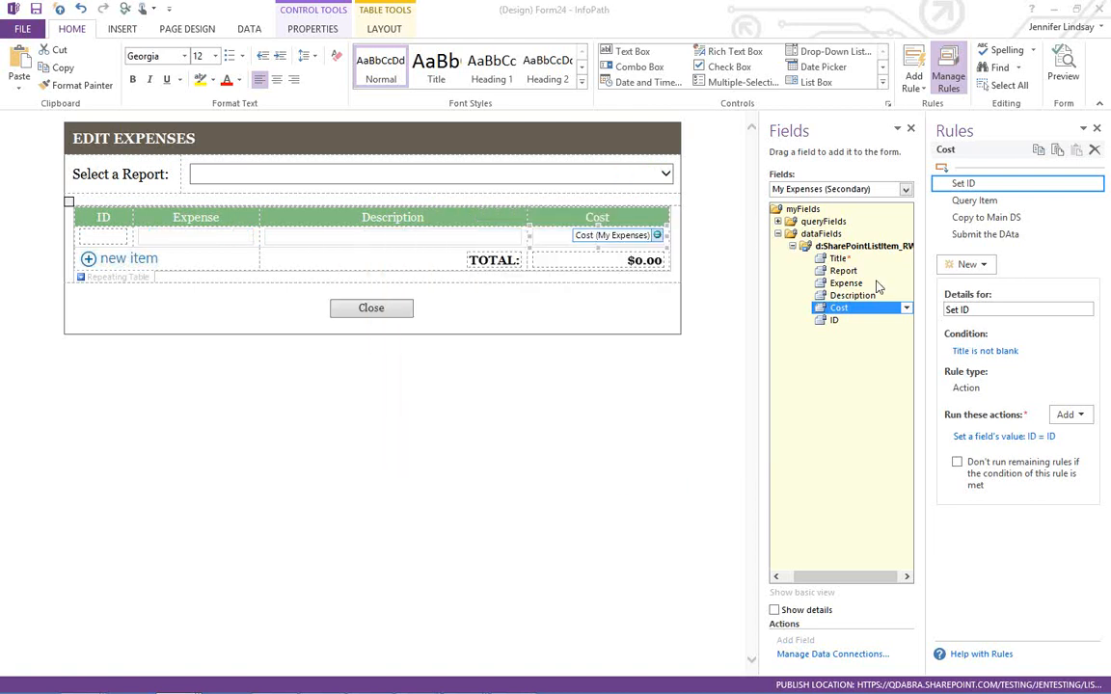
Step: Review the conditions and actions of the Cost field's Query Item, Copy to Main DS and Submit the DAta rules
left_click(974, 200)
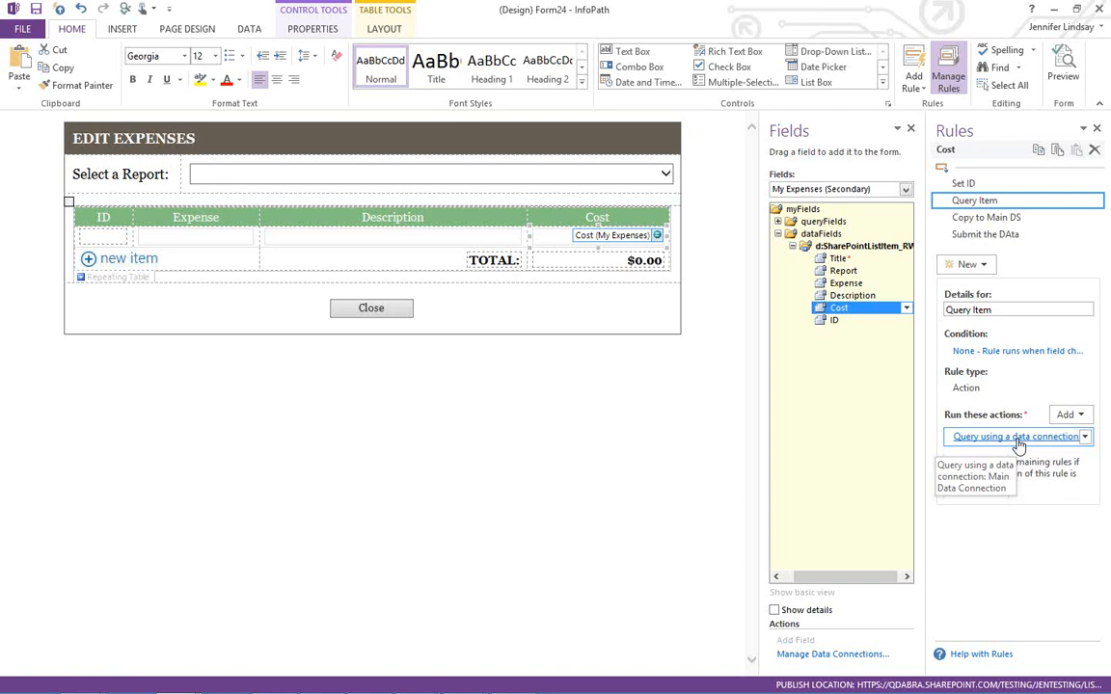
left_click(981, 217)
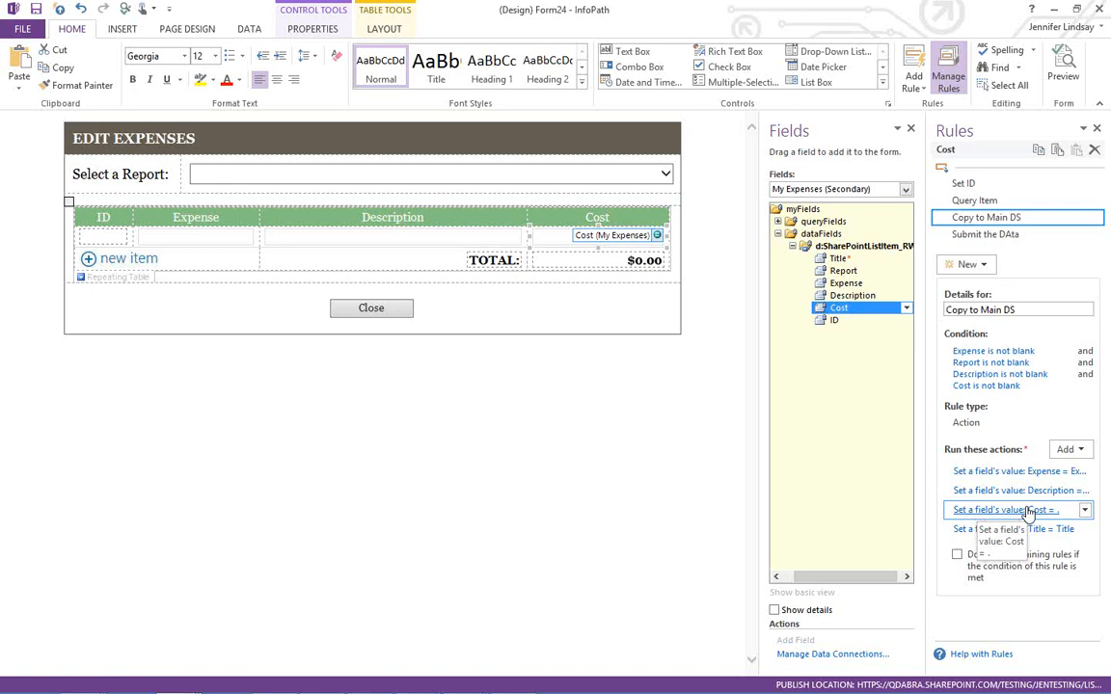
left_click(987, 238)
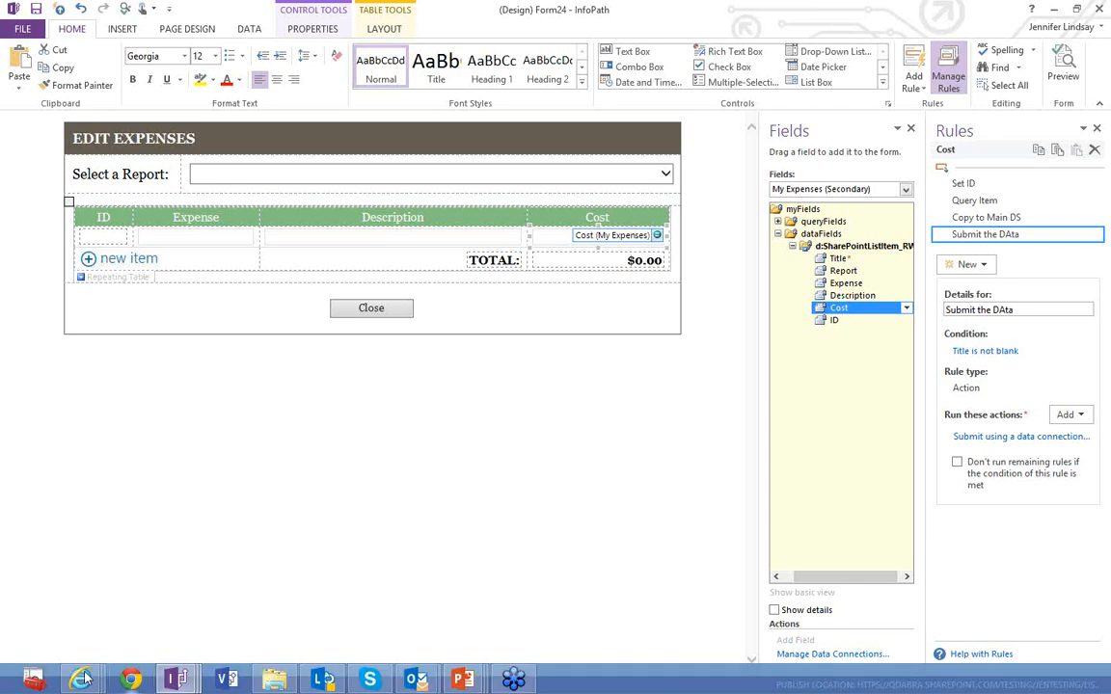
Step: Switch to the My Expenses list in Internet Explorer, start a new item and select the Labor Day Party Planning report
left_click(81, 679)
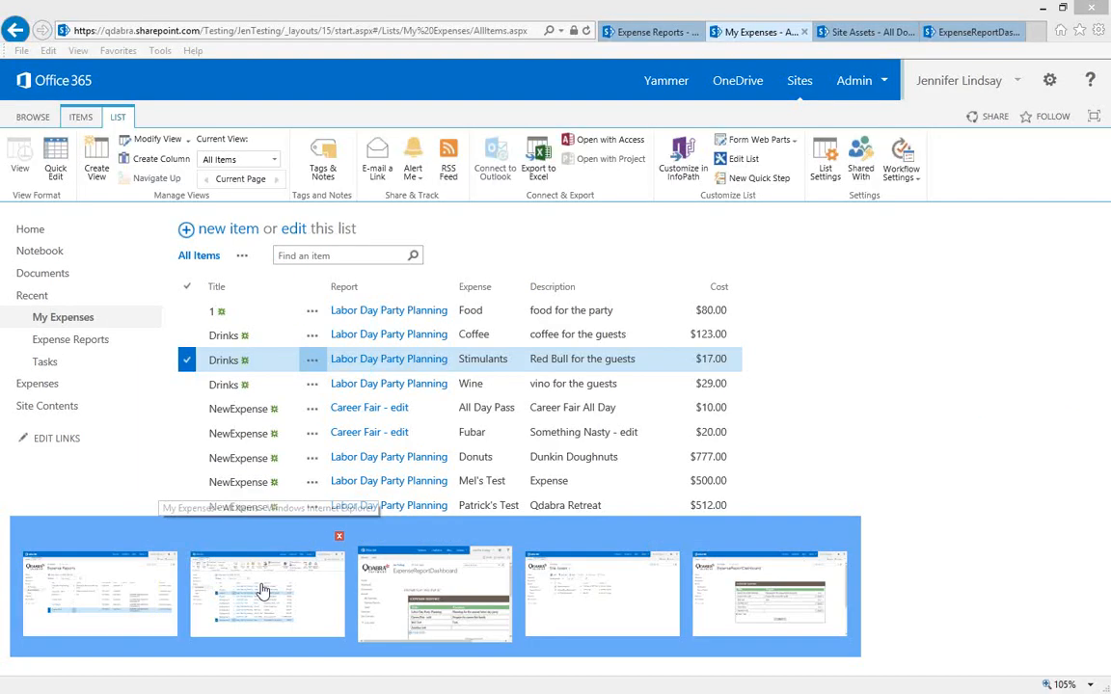
left_click(260, 590)
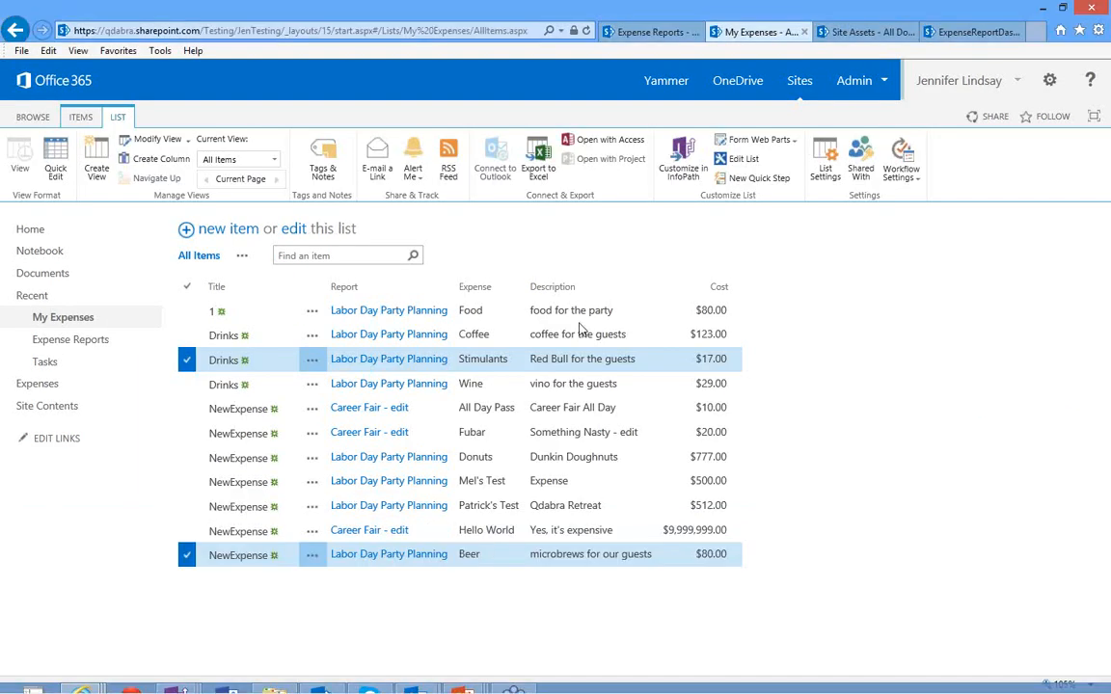
left_click(214, 232)
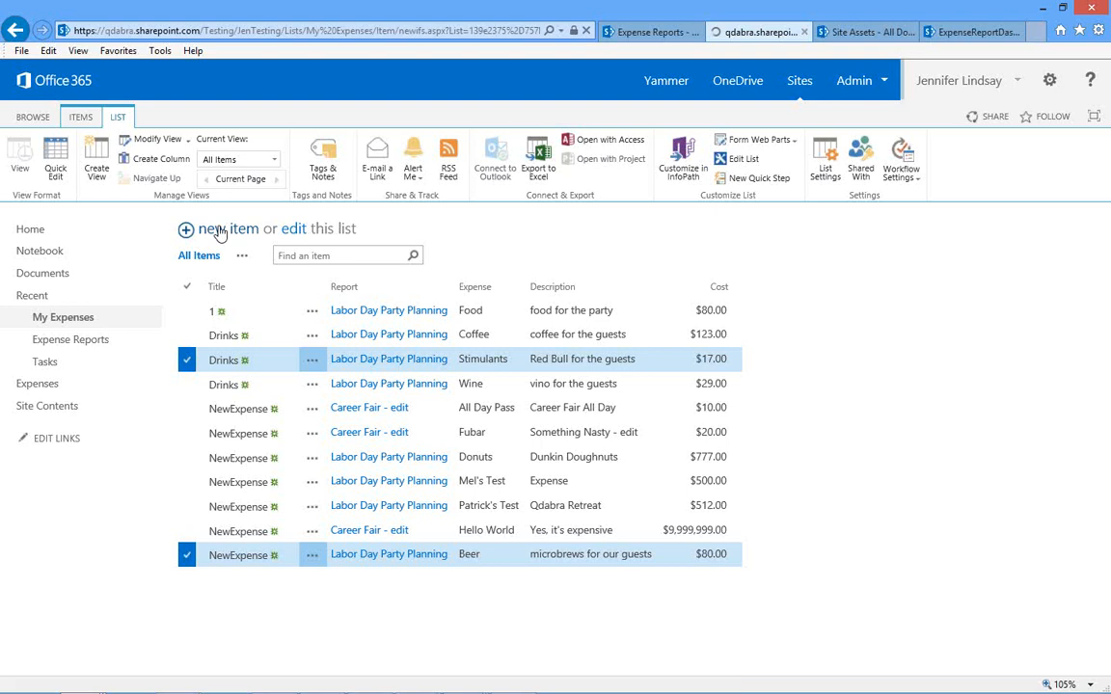
left_click(412, 283)
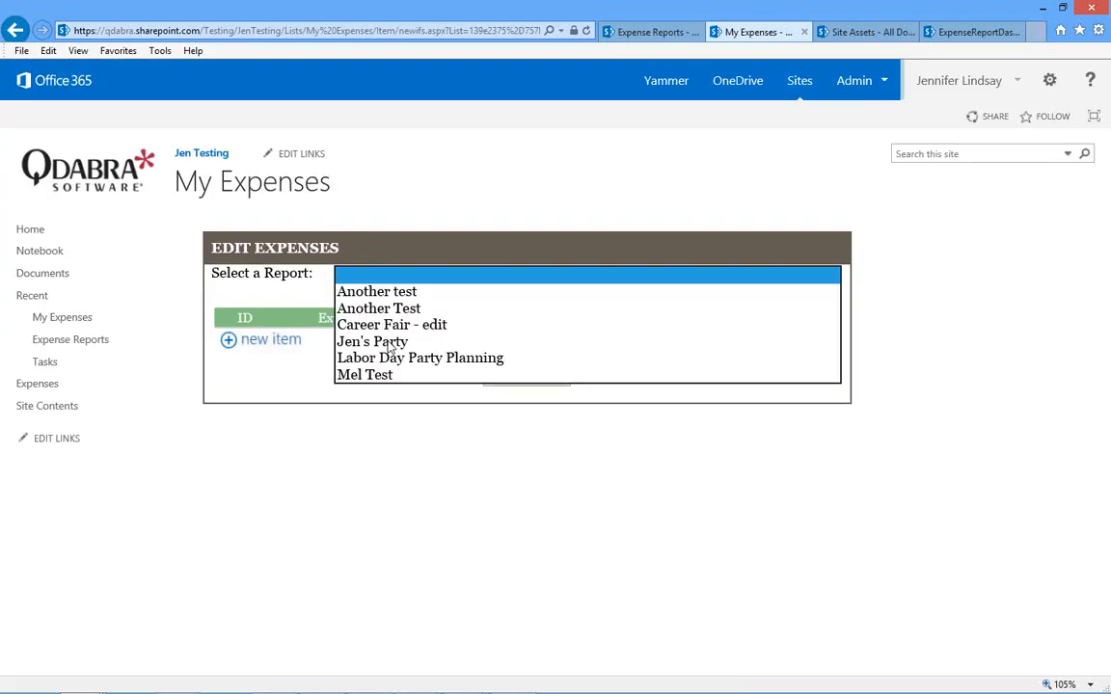
left_click(391, 357)
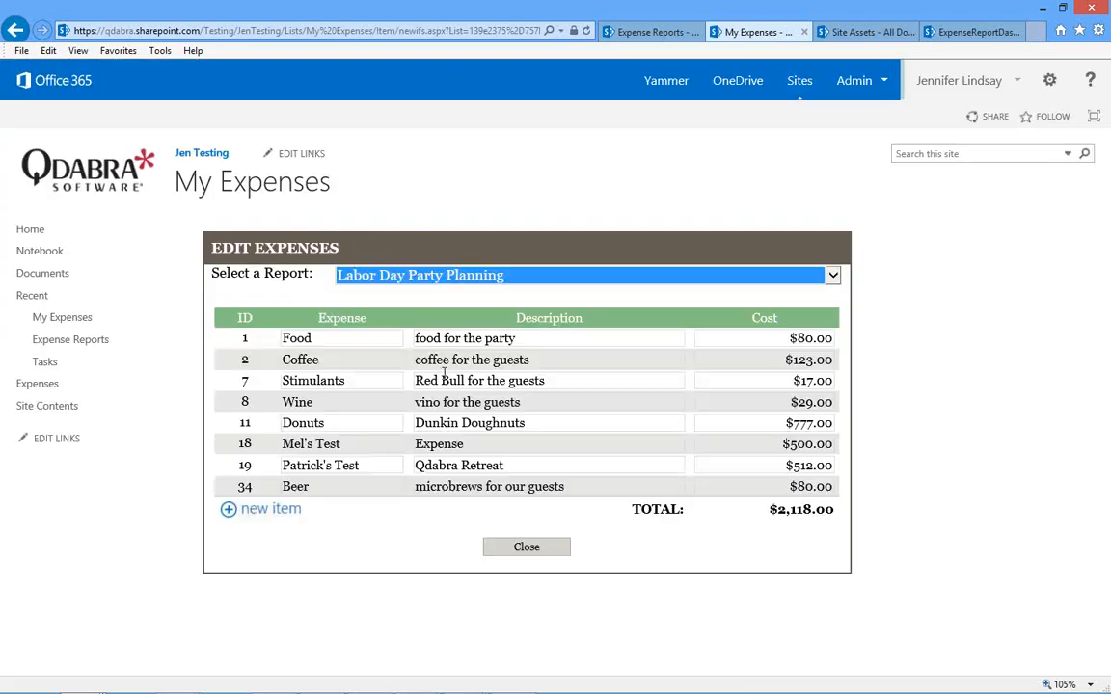
Step: Change the Wine expense's description to "Pino Noir for the guests"
left_click(436, 402)
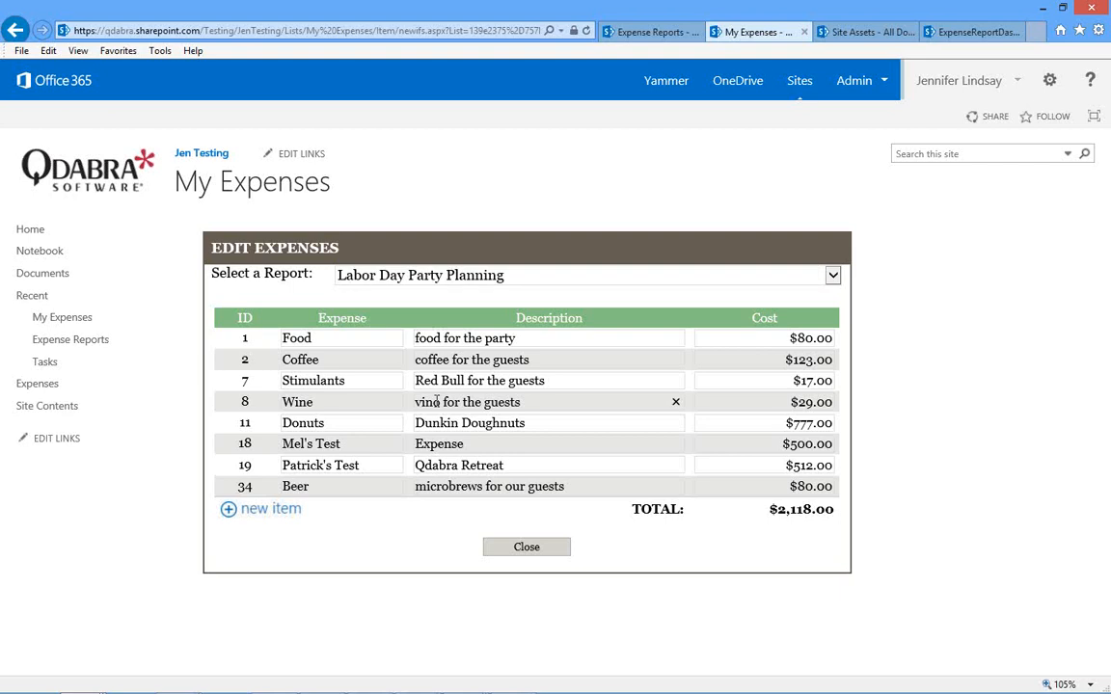
double_click(435, 402)
type("Pino Noir")
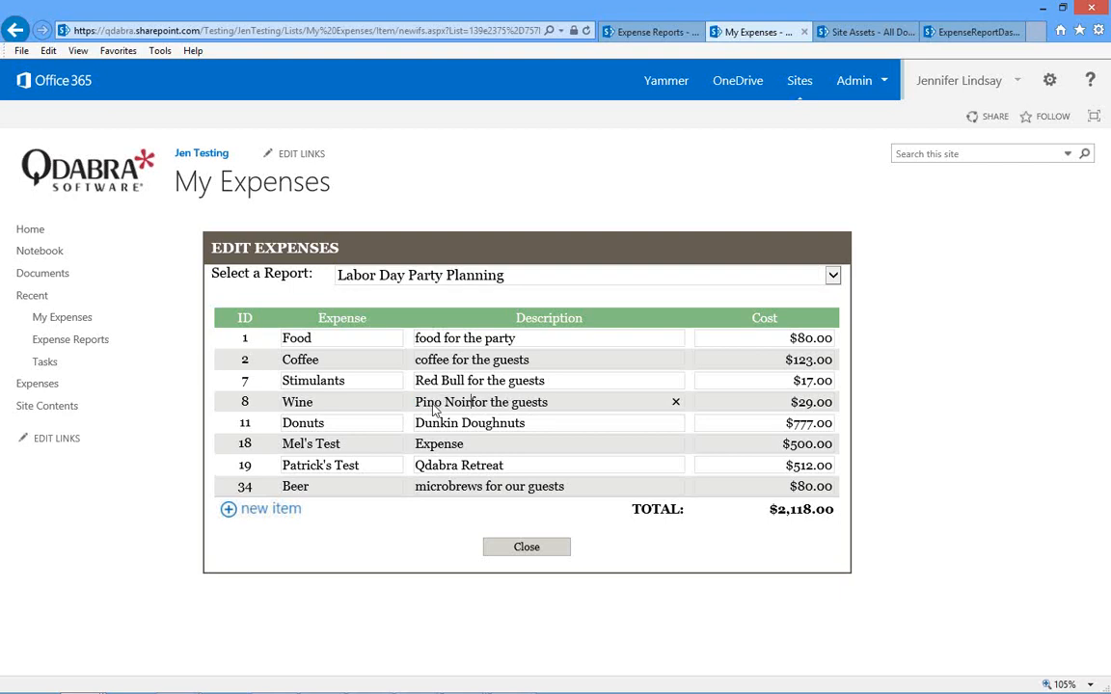
key("Tab")
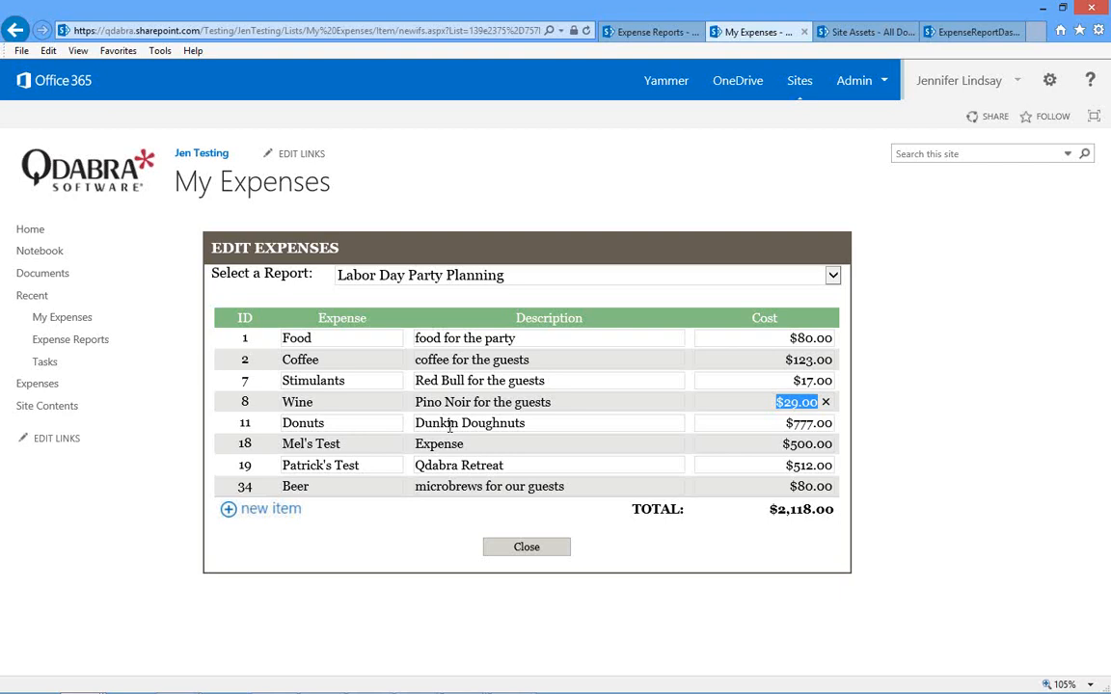
Step: Replace the Donuts expense's description with "Donut Man"
left_click(436, 424)
double_click(433, 425)
triple_click(433, 425)
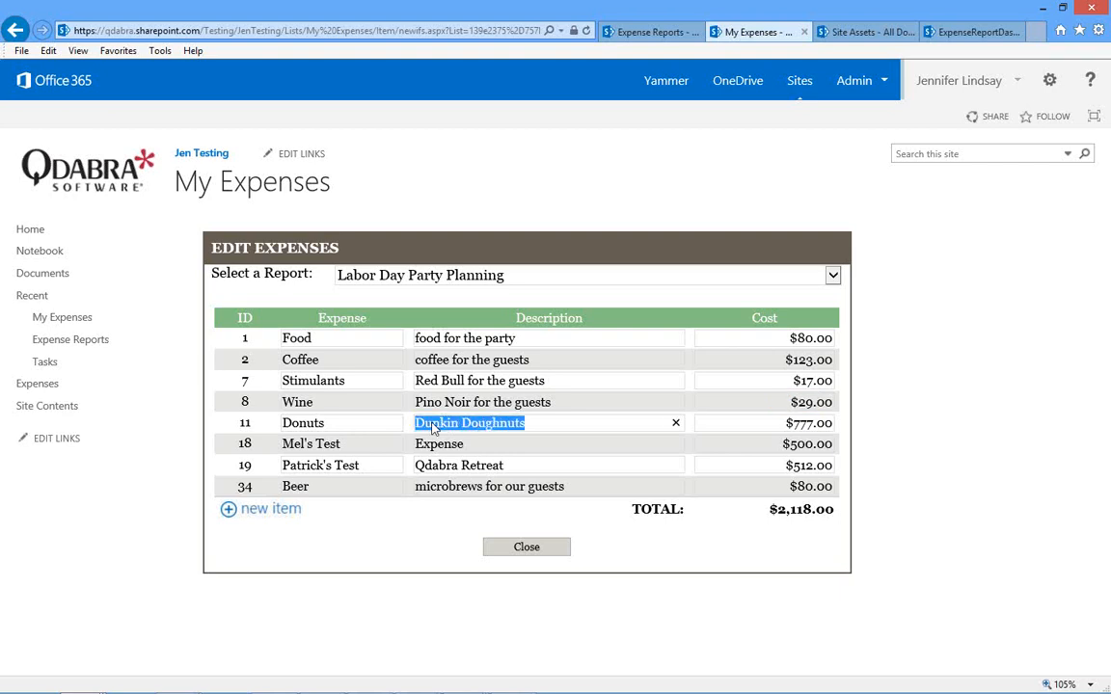
type("Donut Man")
key("Return")
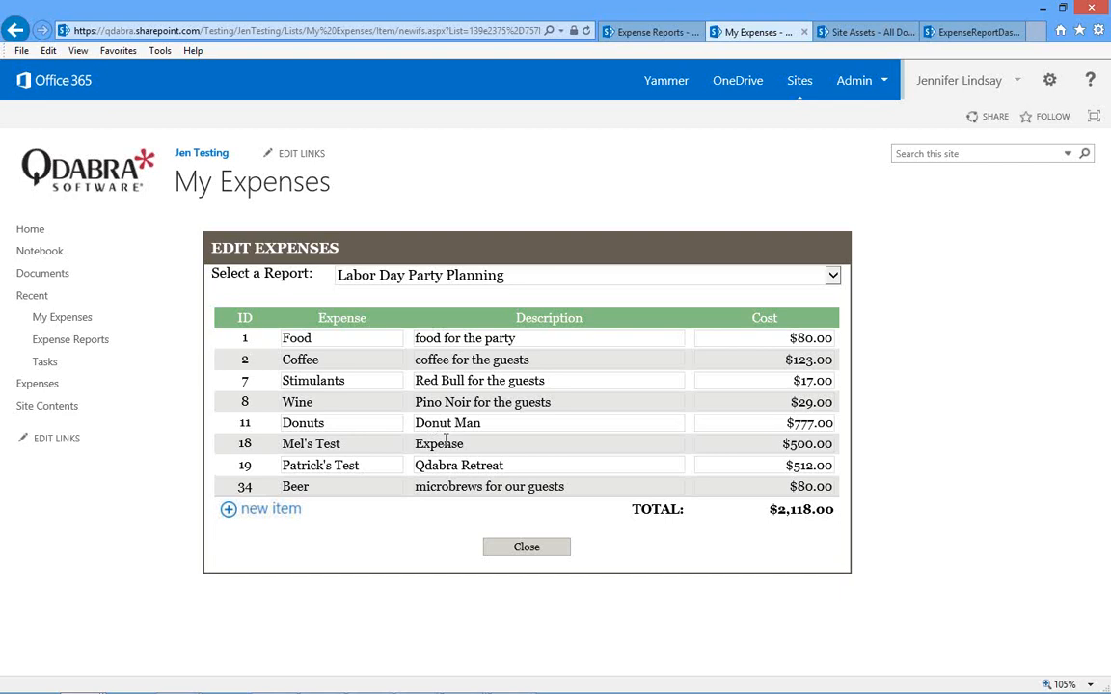
key("Tab")
Step: Go through the description fields of the expense rows without editing them and close the form to return to the My Expenses list
left_click(447, 443)
double_click(446, 445)
left_click(446, 464)
key("shift+End")
key("shift+Home")
left_click(449, 338)
double_click(450, 338)
left_click(458, 360)
double_click(460, 360)
triple_click(457, 381)
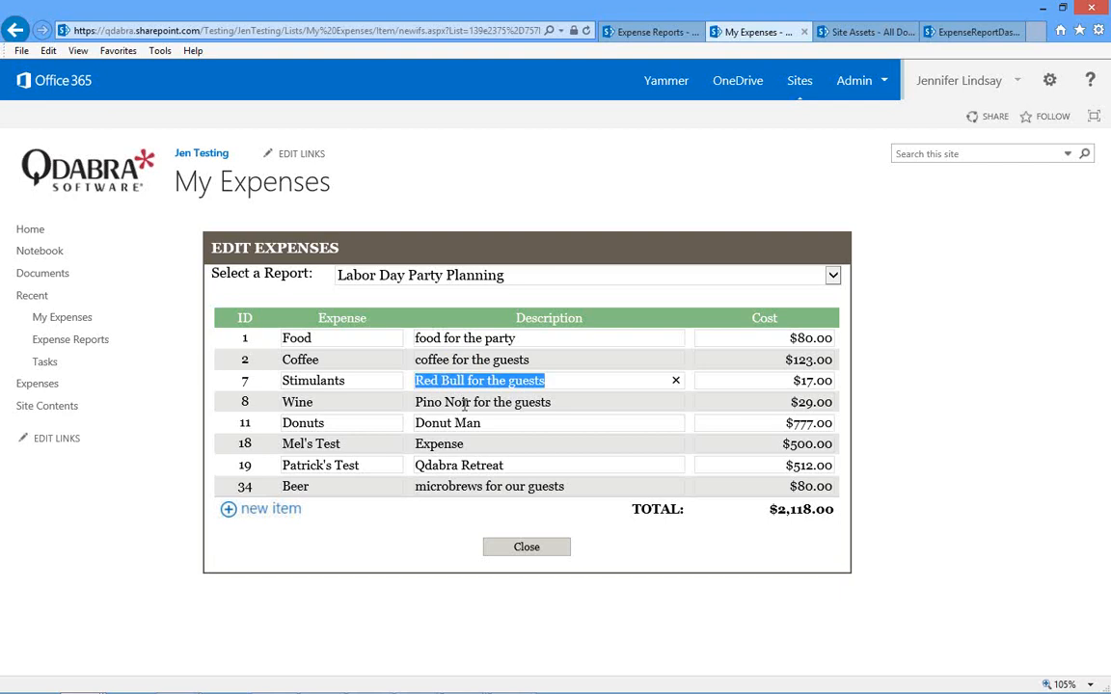
left_click(464, 405)
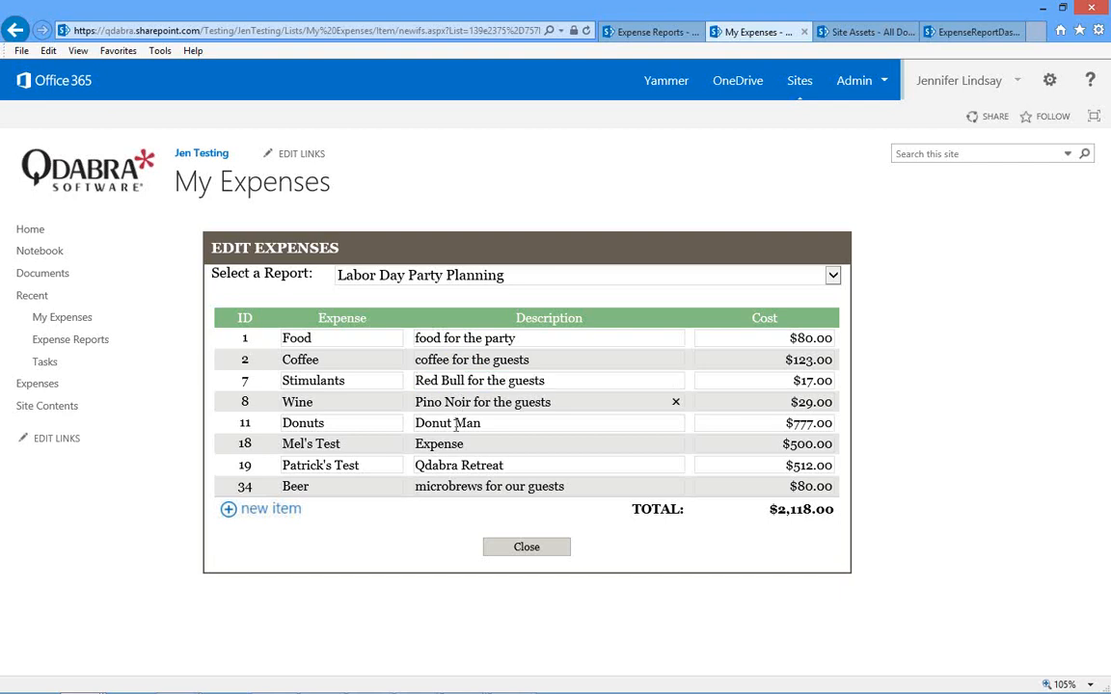
left_click(454, 423)
left_click(432, 444)
left_click(502, 549)
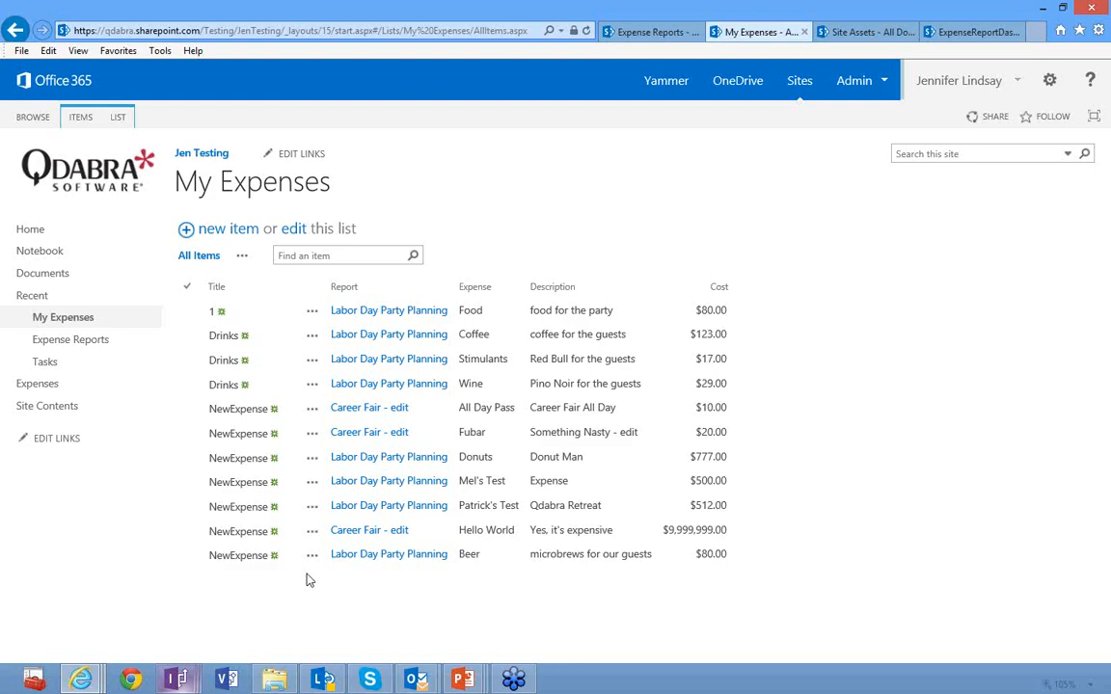
Step: Switch to the Form24 design in InfoPath and show the rule on the new item picture button
mouse_move(175, 679)
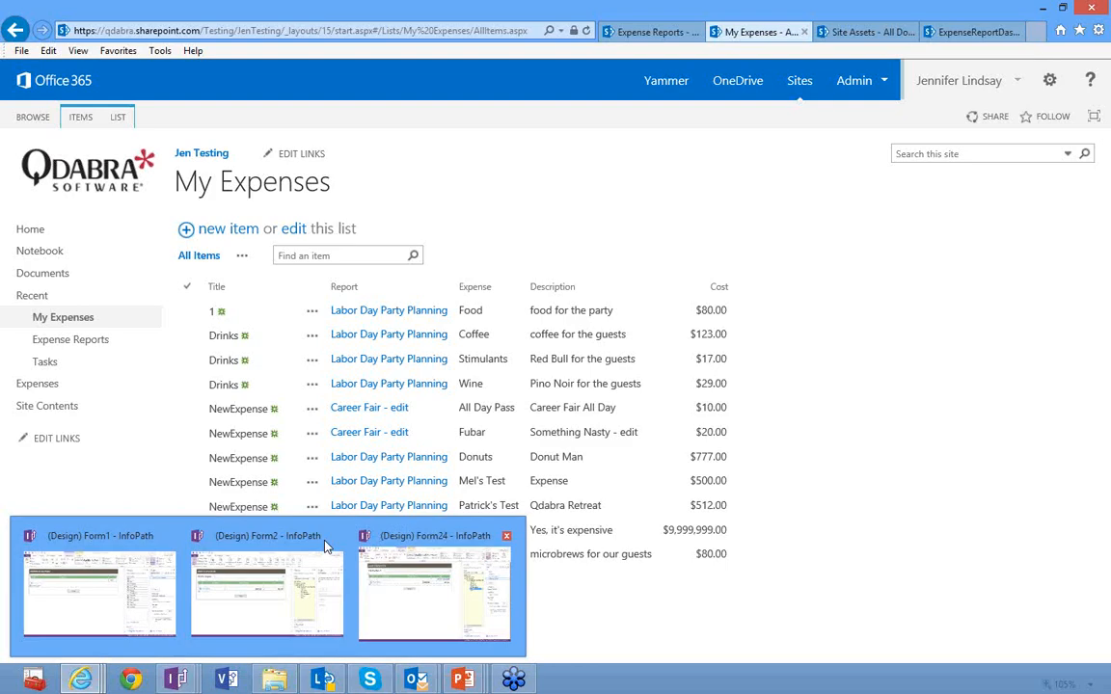
left_click(416, 611)
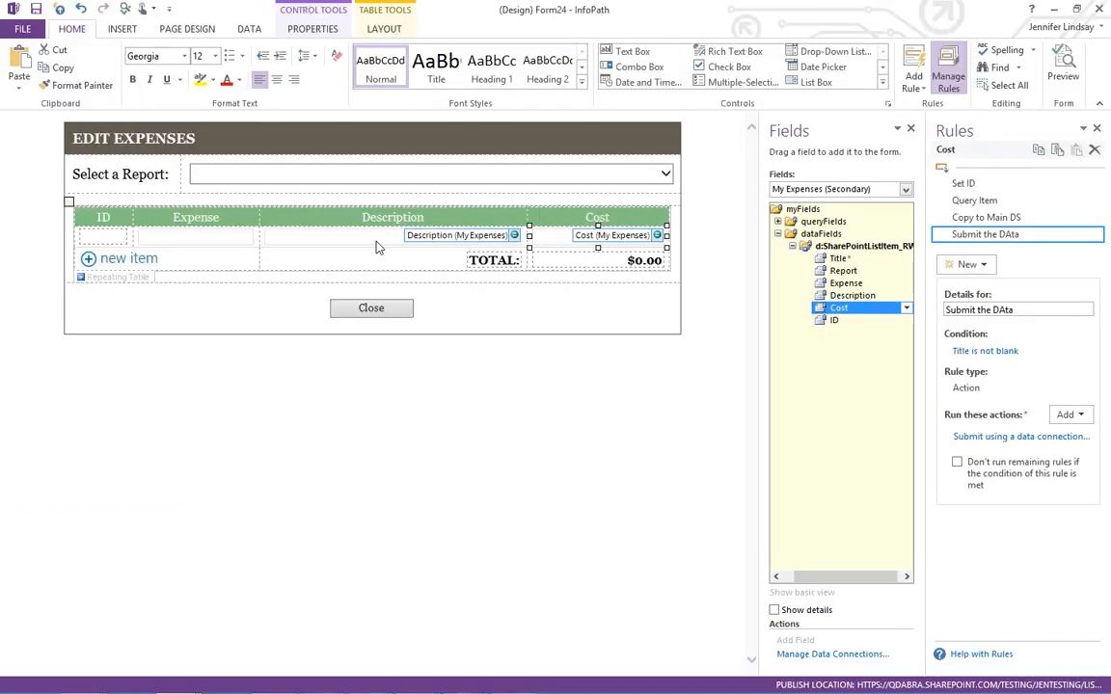
left_click(123, 262)
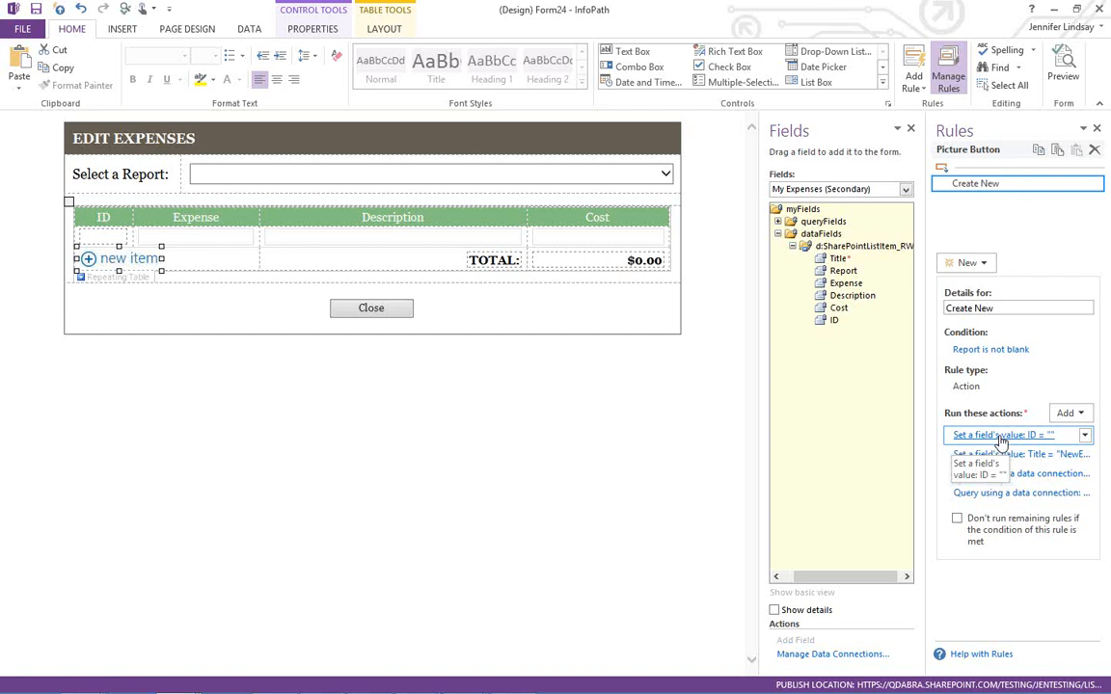
Step: Expand the list item fields of the Main data source and review the Create New action that sets ID to blank
left_click(833, 189)
left_click(828, 203)
left_click(793, 234)
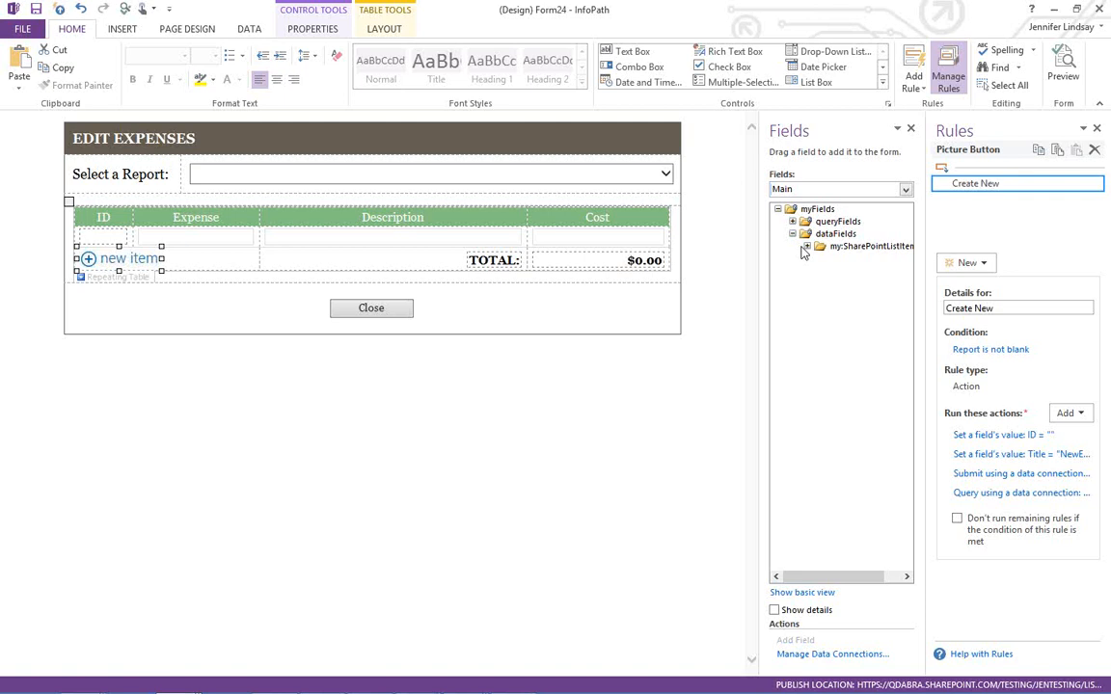
left_click(807, 245)
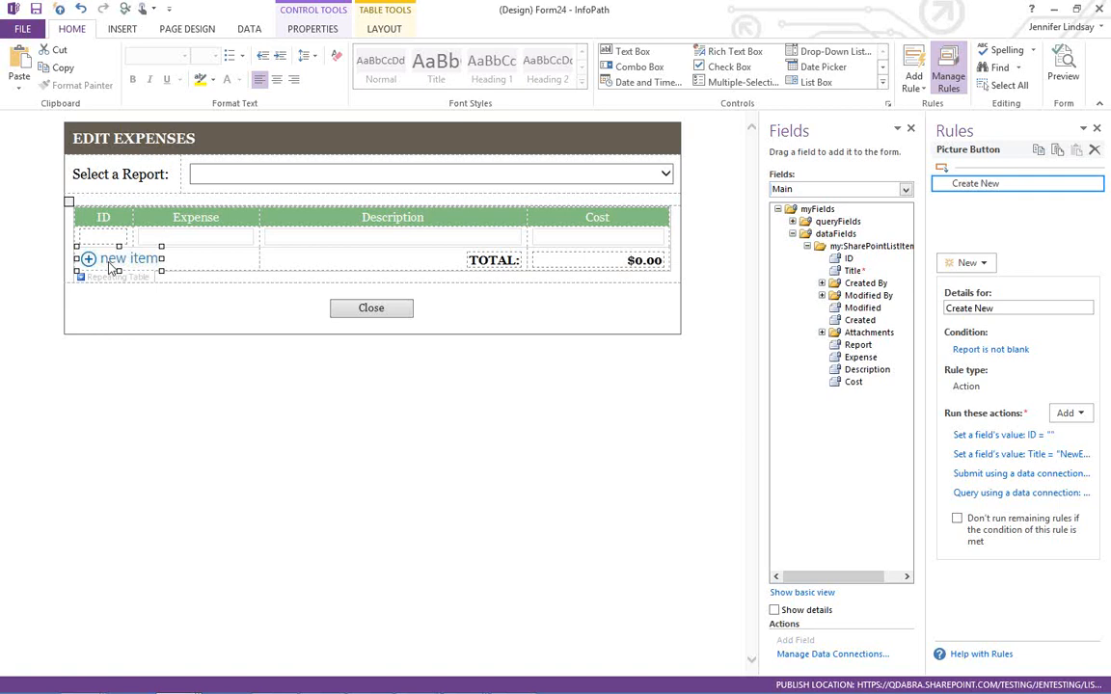
left_click(1002, 436)
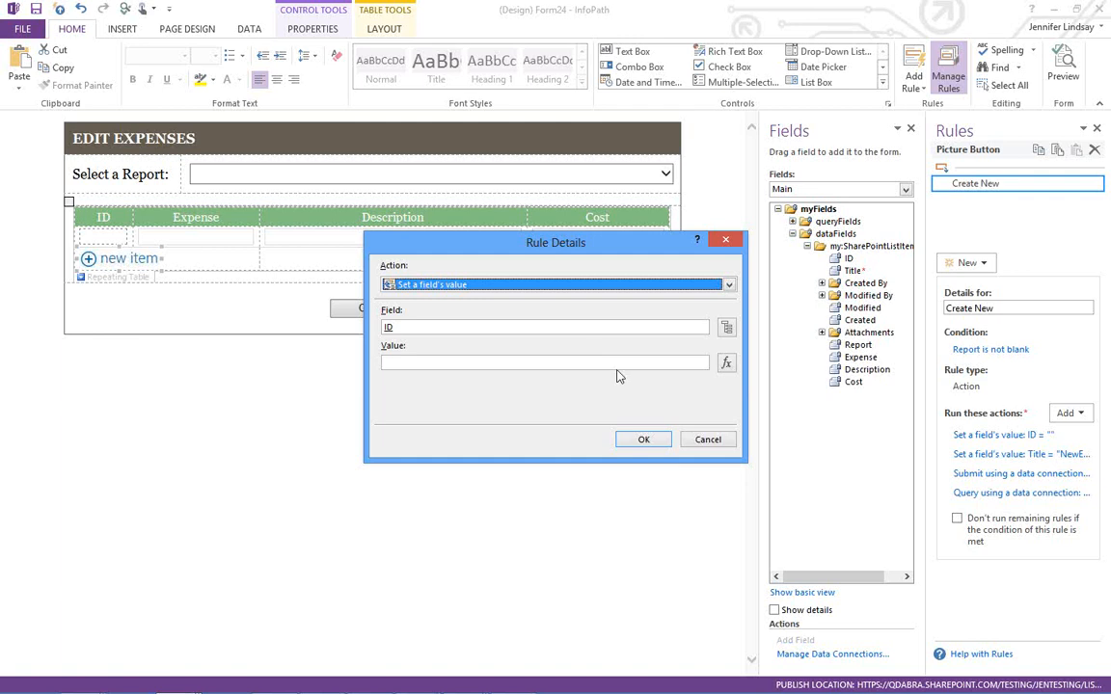
left_click(706, 441)
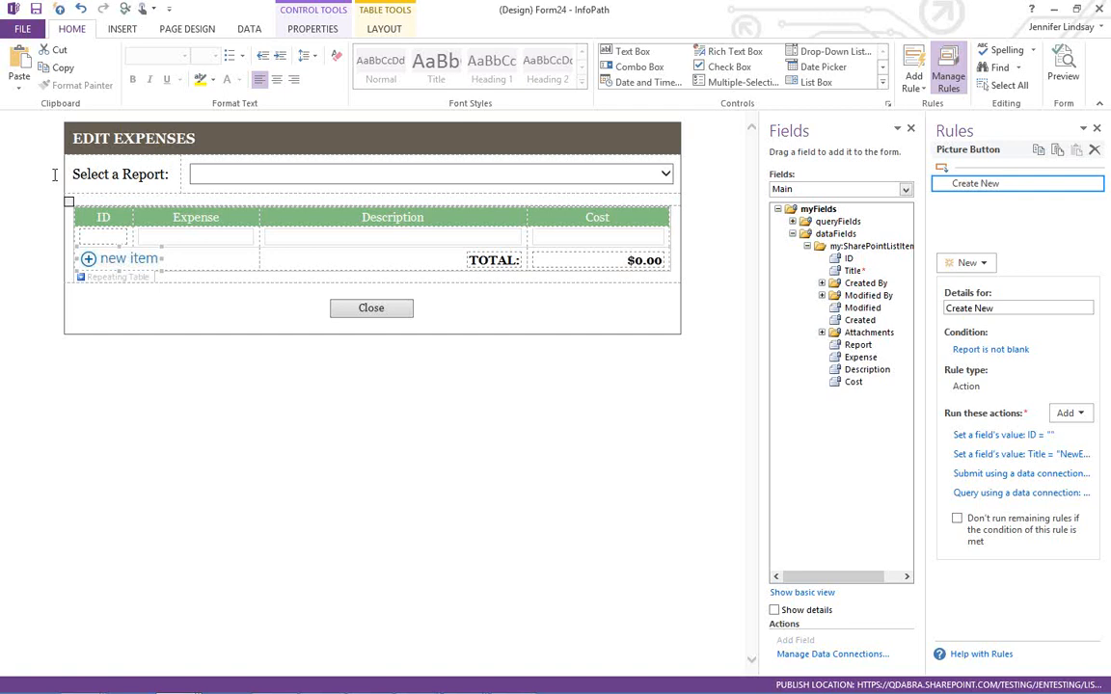
Step: Review the rules on the Expense, Description and Cost fields of the repeating table
left_click(188, 245)
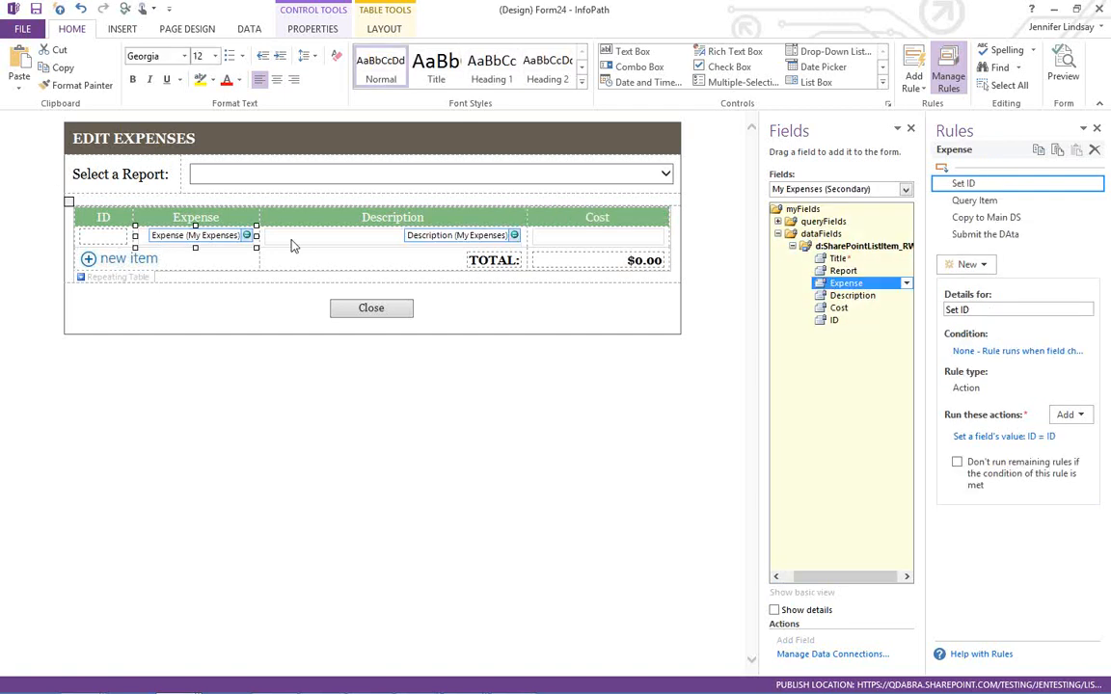
left_click(292, 243)
left_click(576, 241)
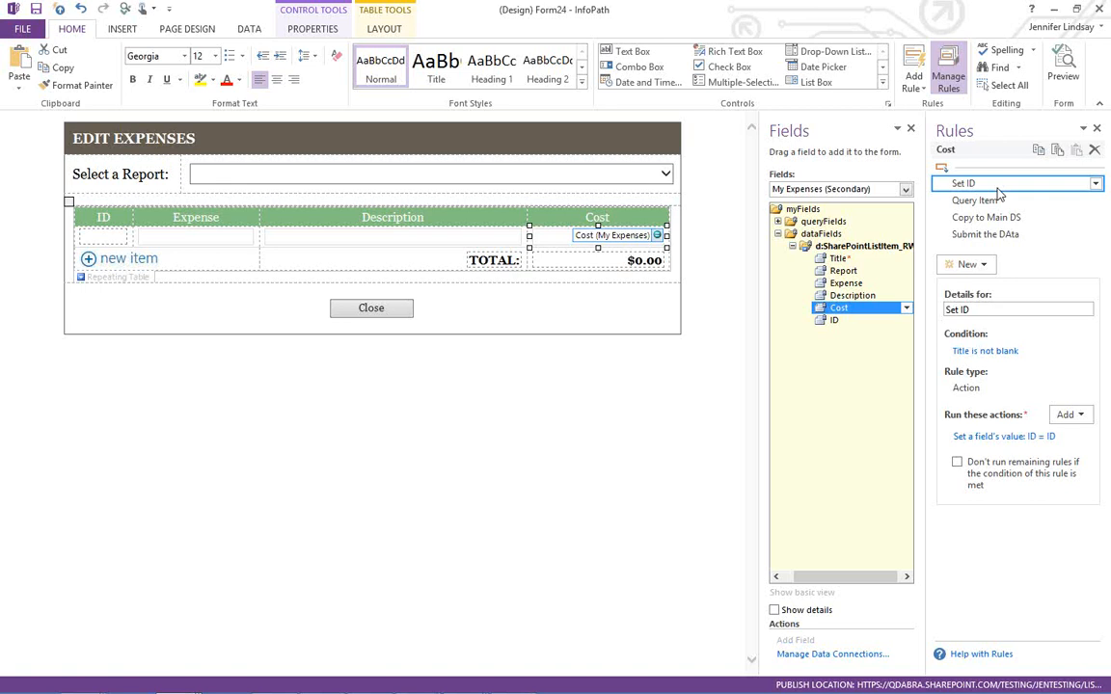
left_click(434, 357)
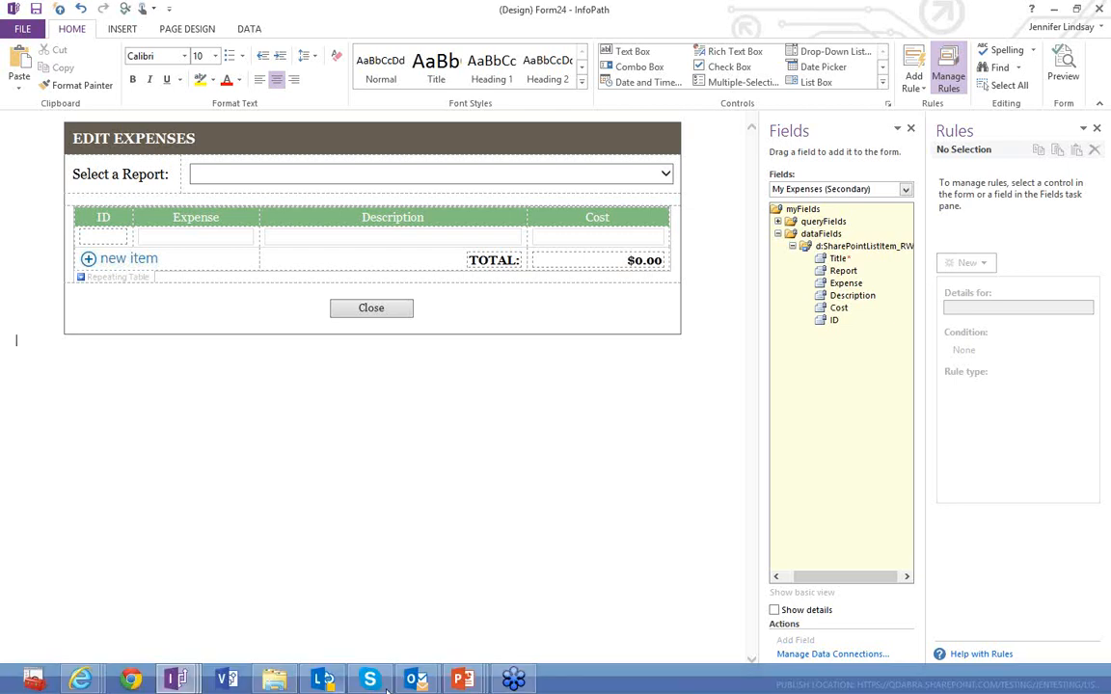
Step: Switch to the Expense Reports list in Internet Explorer and start a new item to open the customized form
left_click(179, 681)
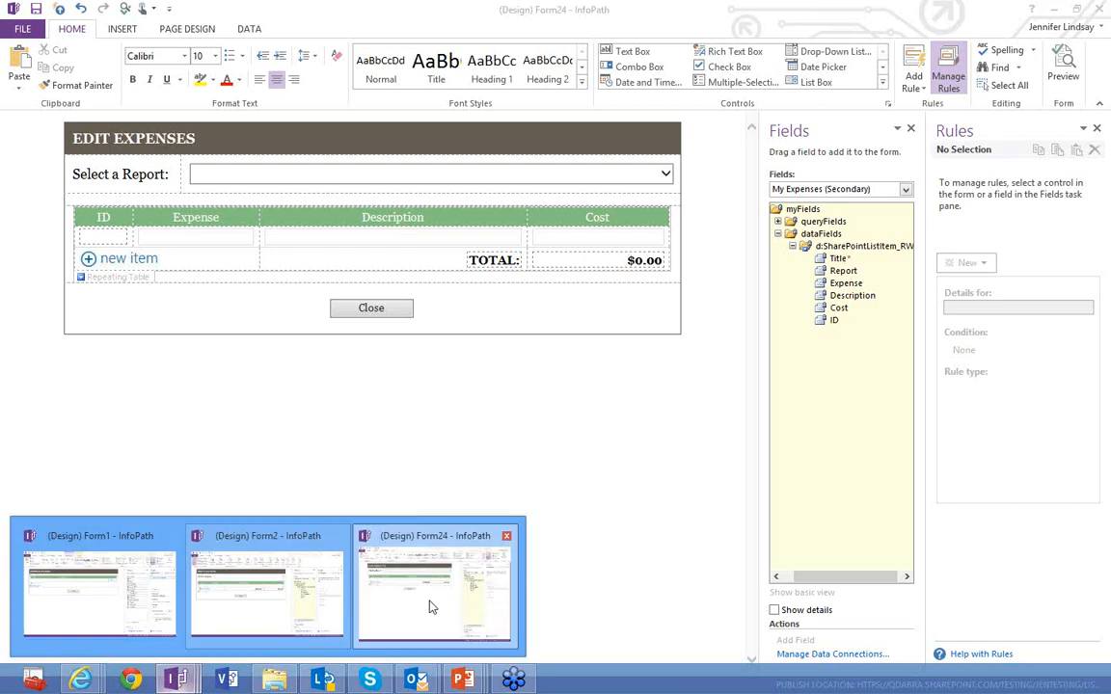
left_click(82, 682)
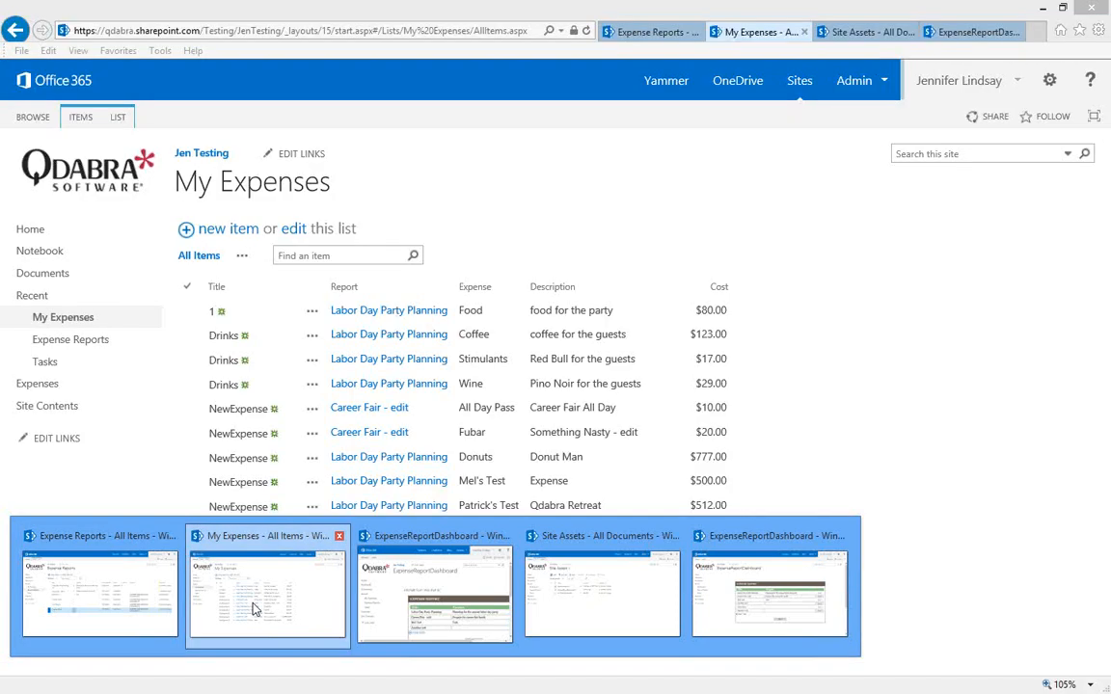
left_click(253, 607)
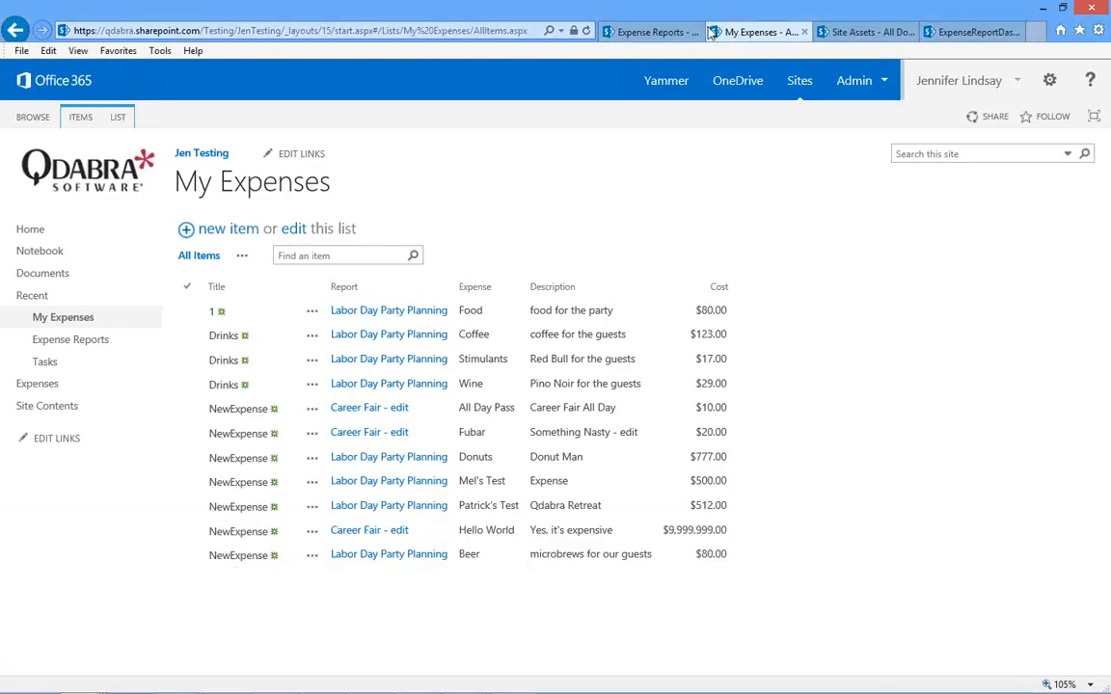
left_click(650, 33)
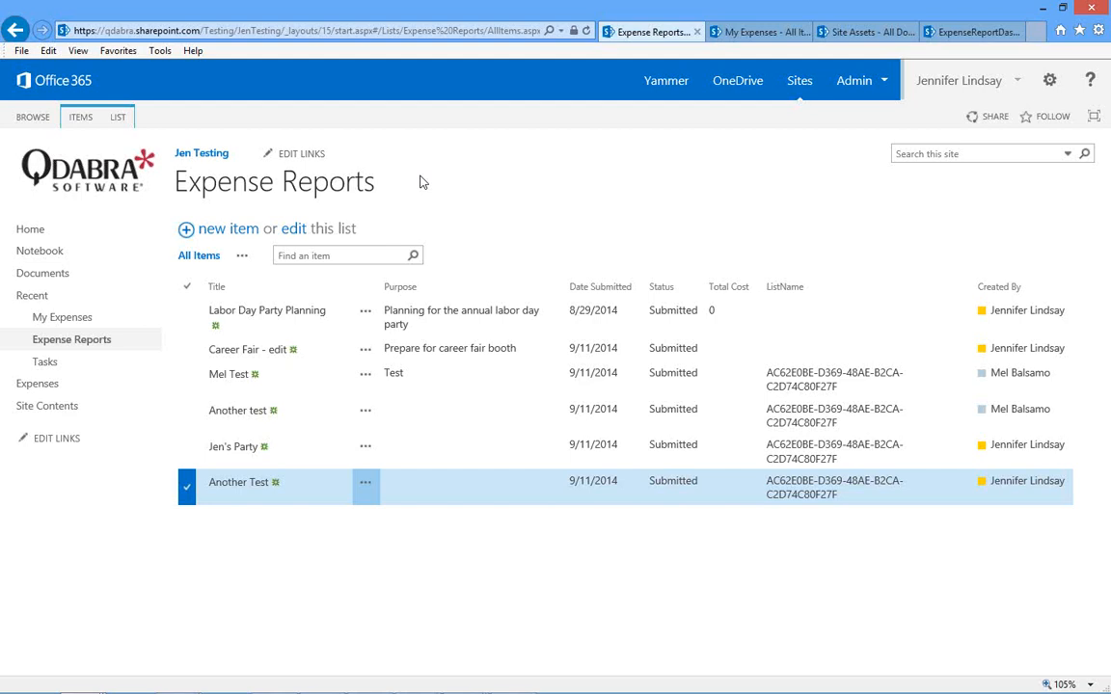
left_click(211, 234)
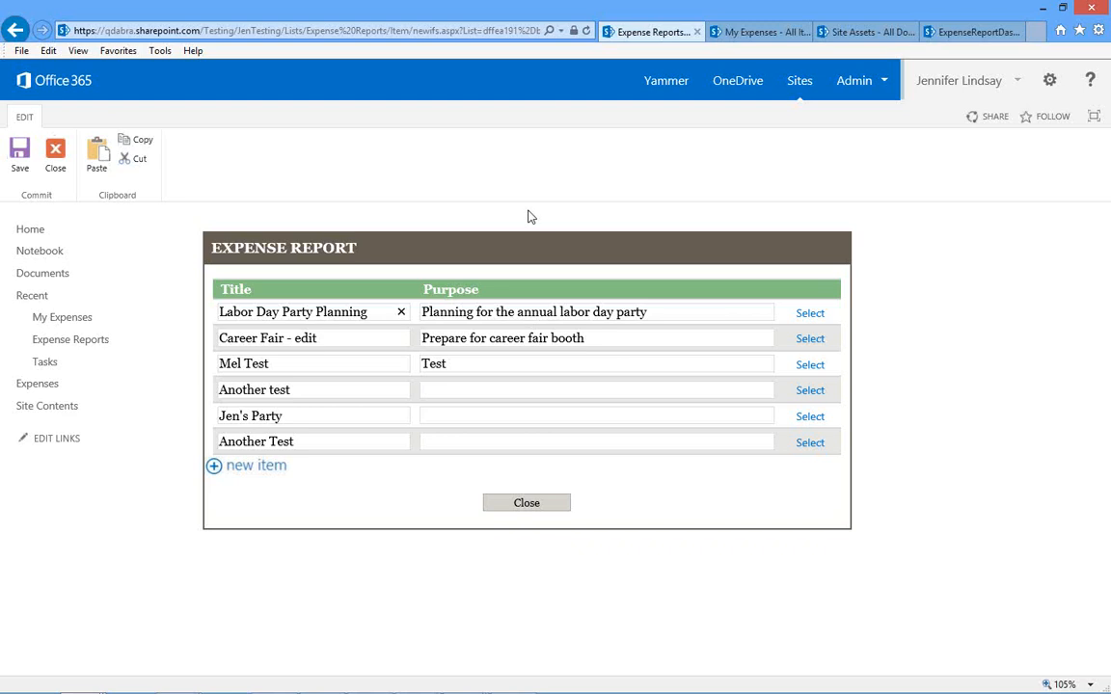
Step: Change the purpose of the Labor Day Party Planning report to "Celebrating at the annual labor day party"
double_click(453, 312)
type("Celebrating at")
key("Delete")
key("Delete")
key("Delete")
left_click(511, 410)
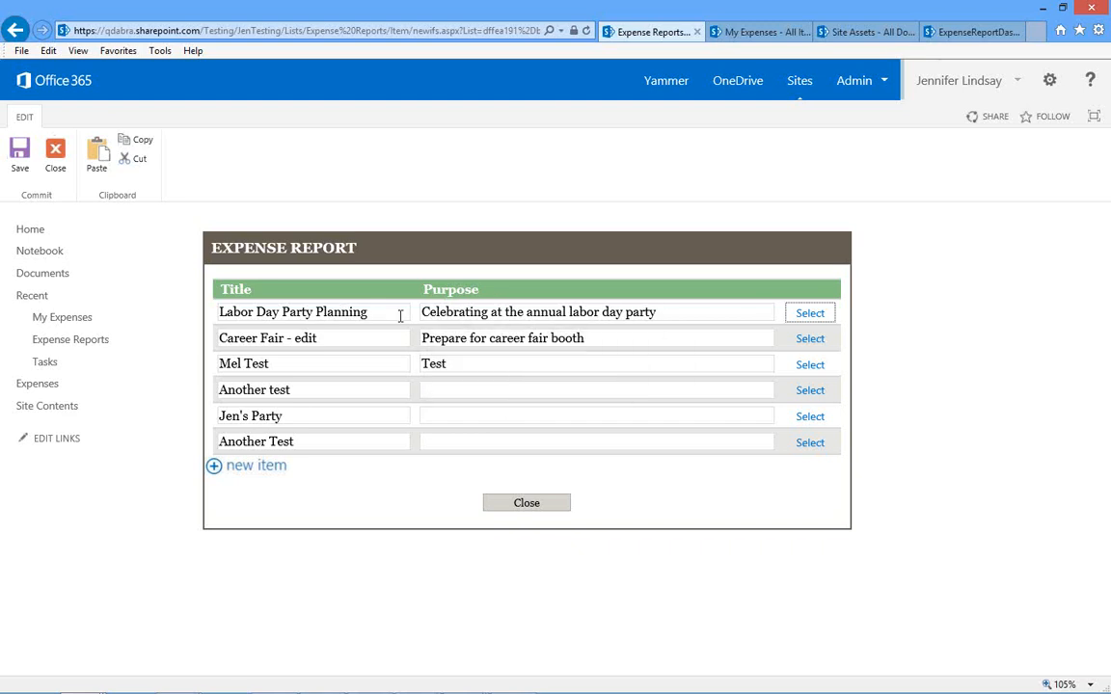
double_click(461, 314)
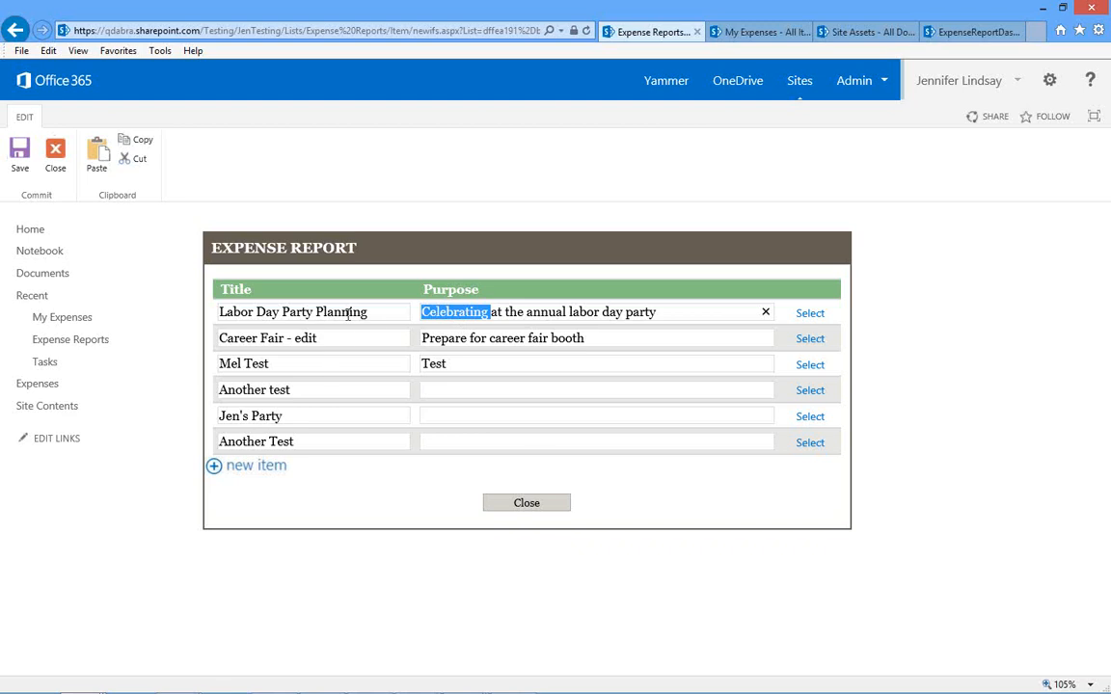
left_click(441, 337)
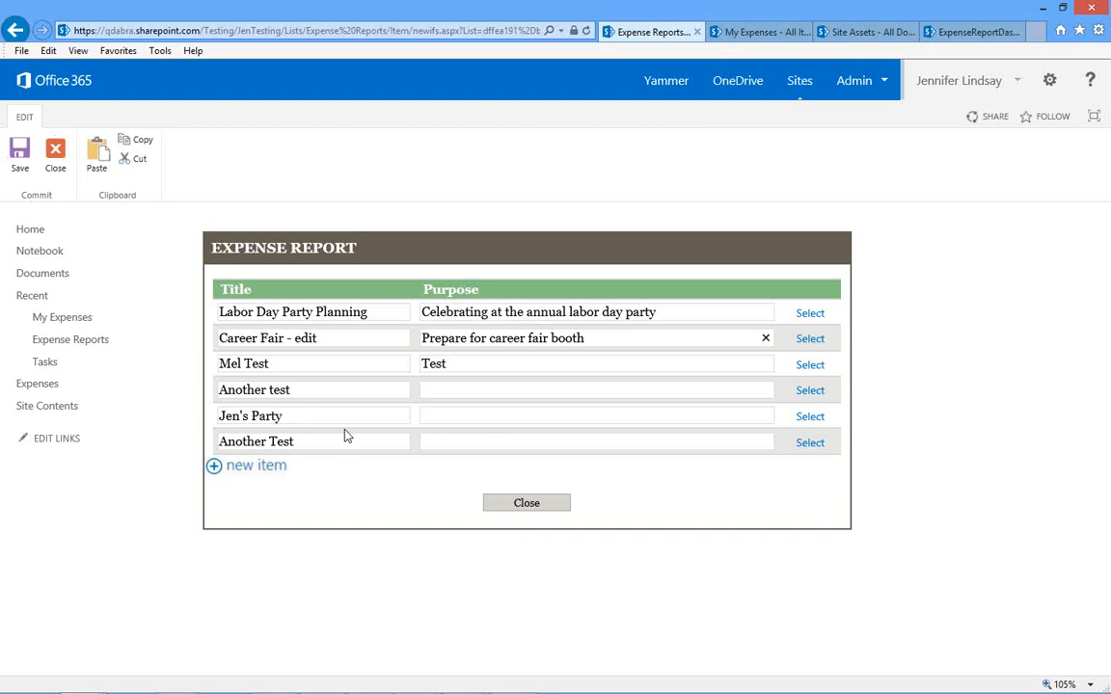
Step: Try to add a new item to the Expense Report table, view the error details and dismiss the warning
left_click(256, 466)
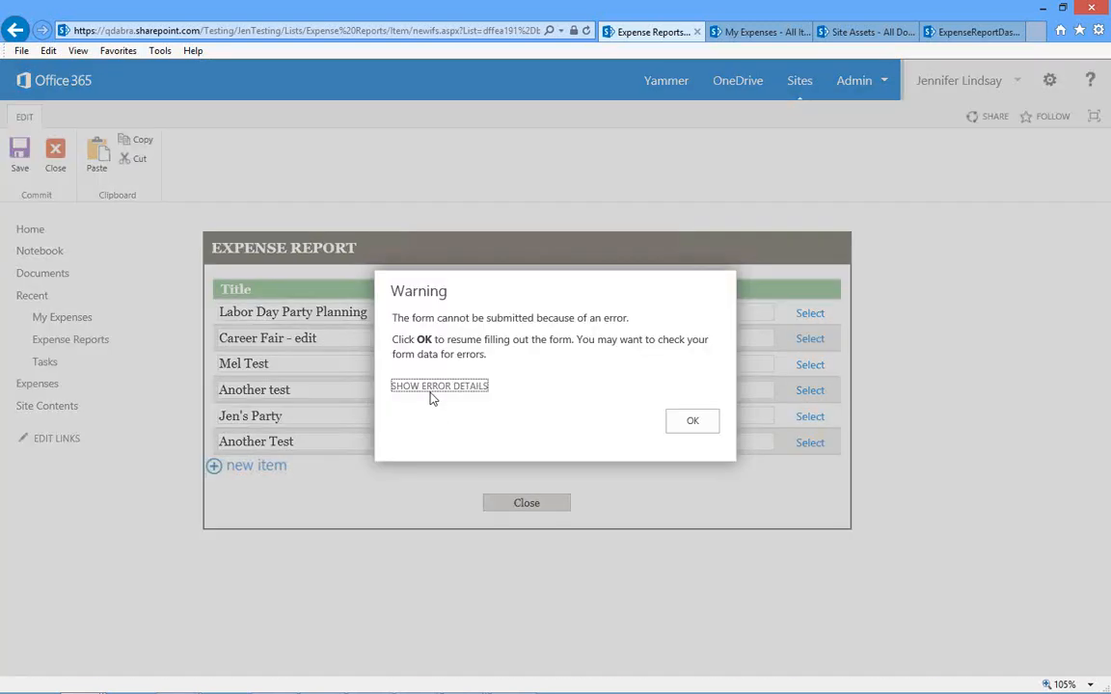
left_click(430, 388)
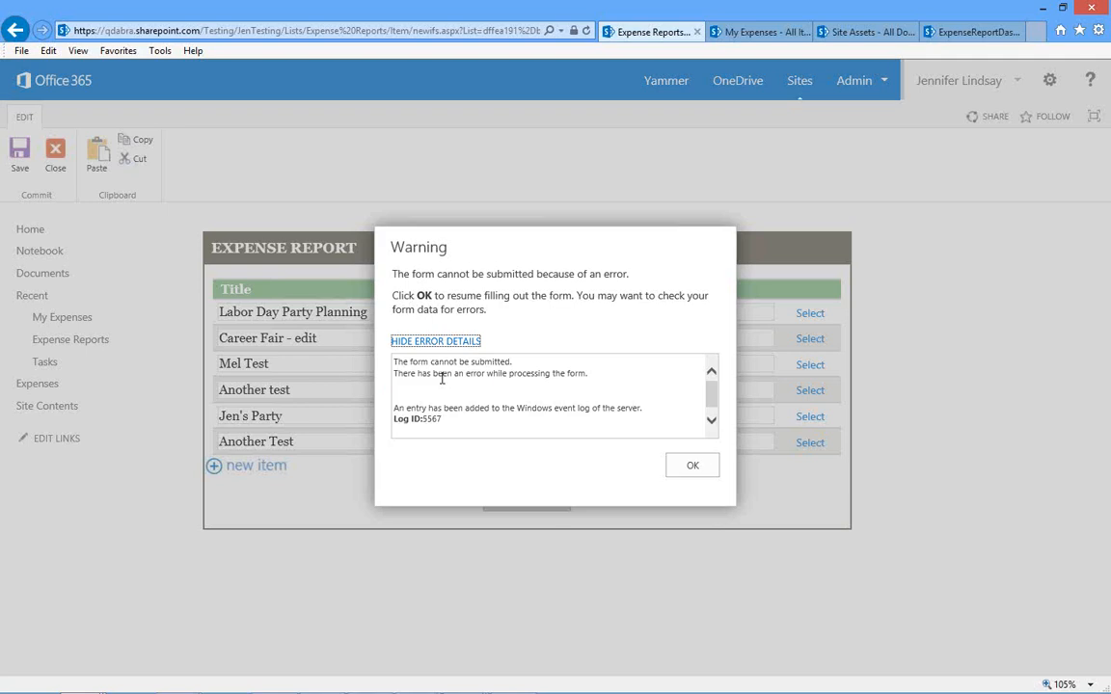
left_click(690, 468)
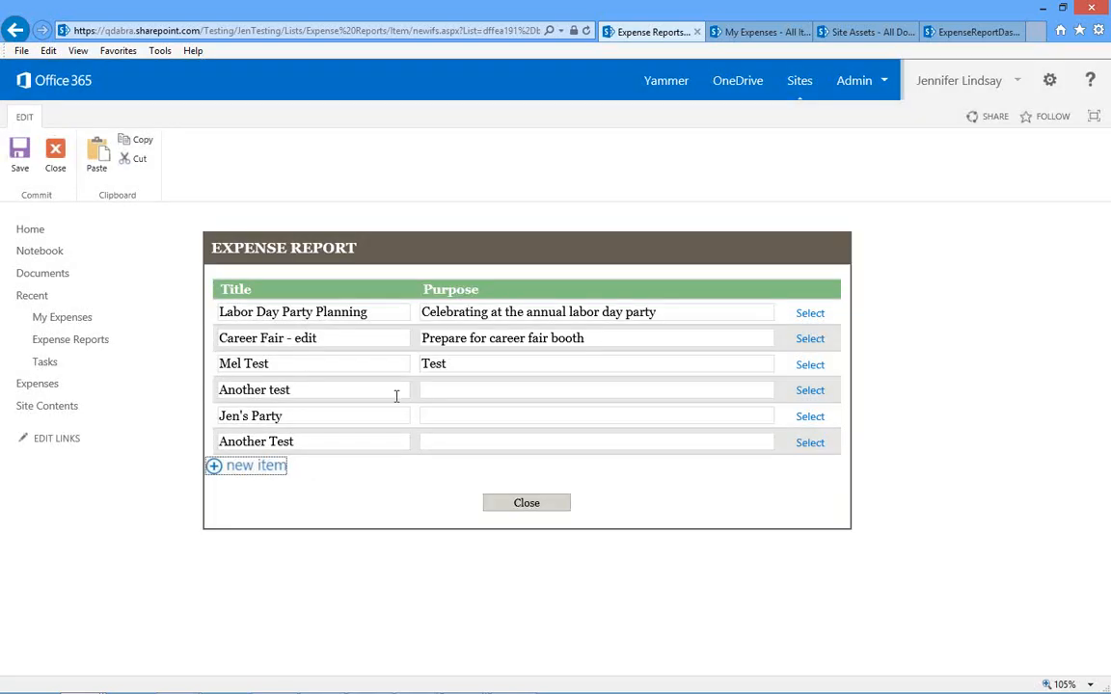
Step: Close the Expense Report form and check the Labor Day Party Planning purpose in the Expense Reports list
left_click(335, 492)
left_click(528, 511)
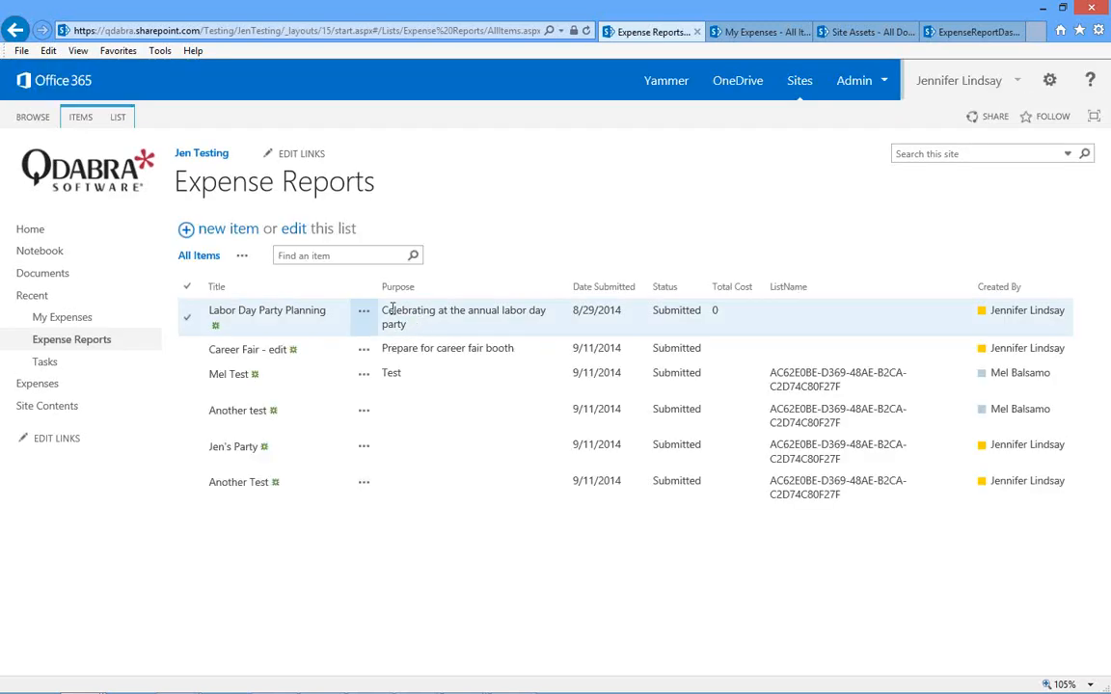
double_click(392, 310)
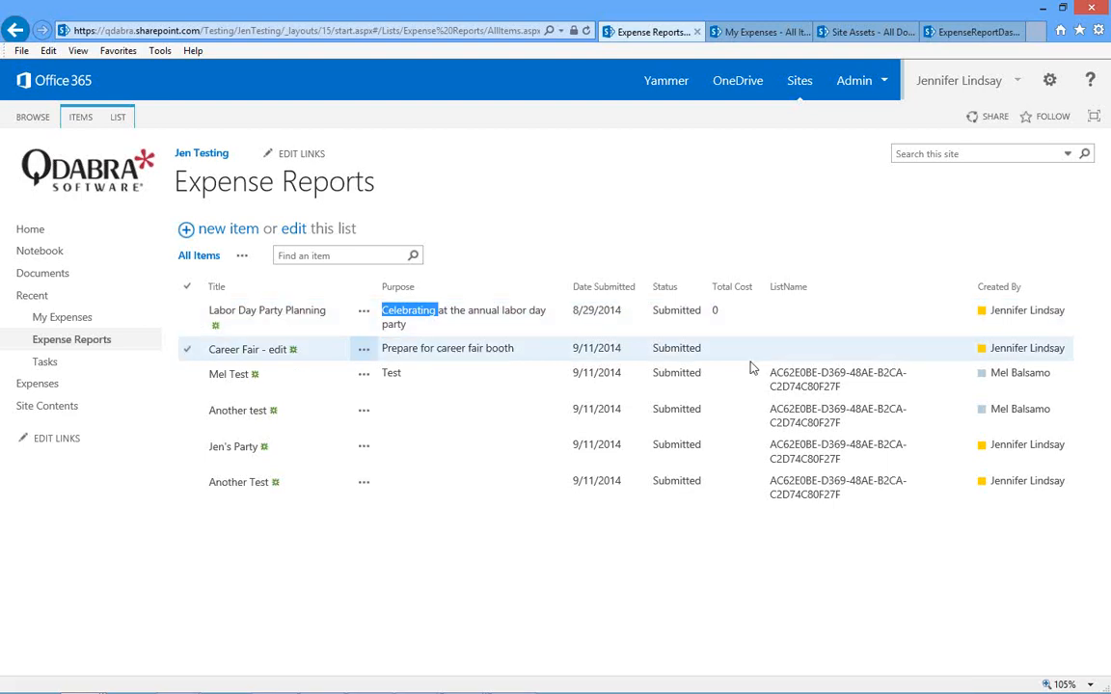
left_click(491, 572)
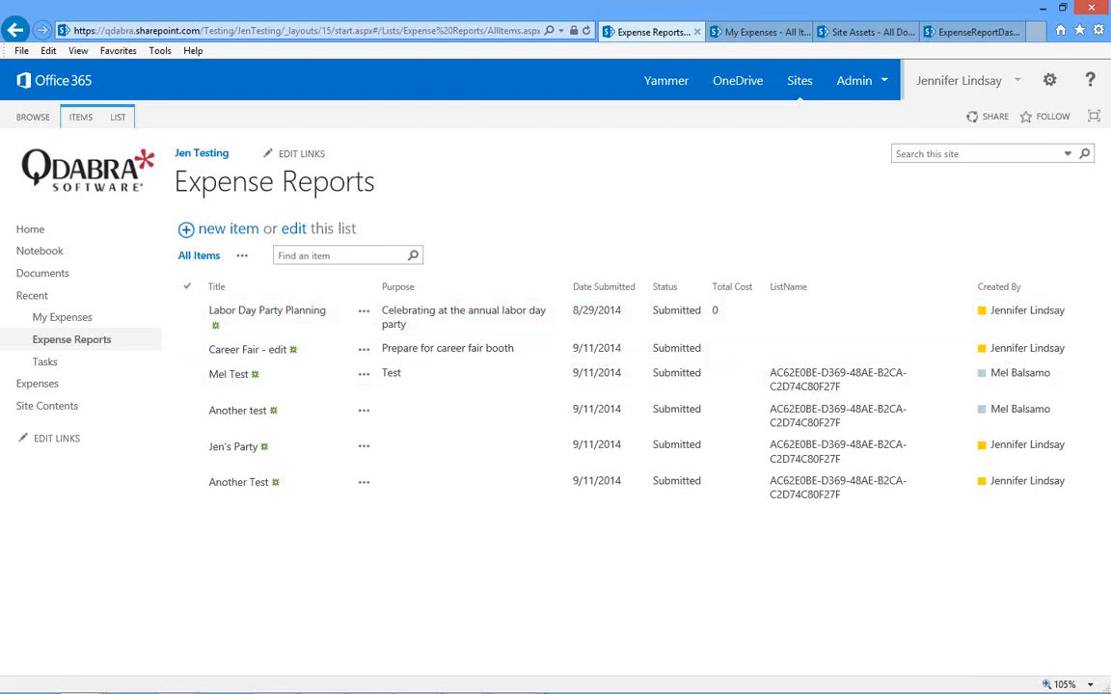
Step: Switch to the webinar presentation in PowerPoint
mouse_move(459, 688)
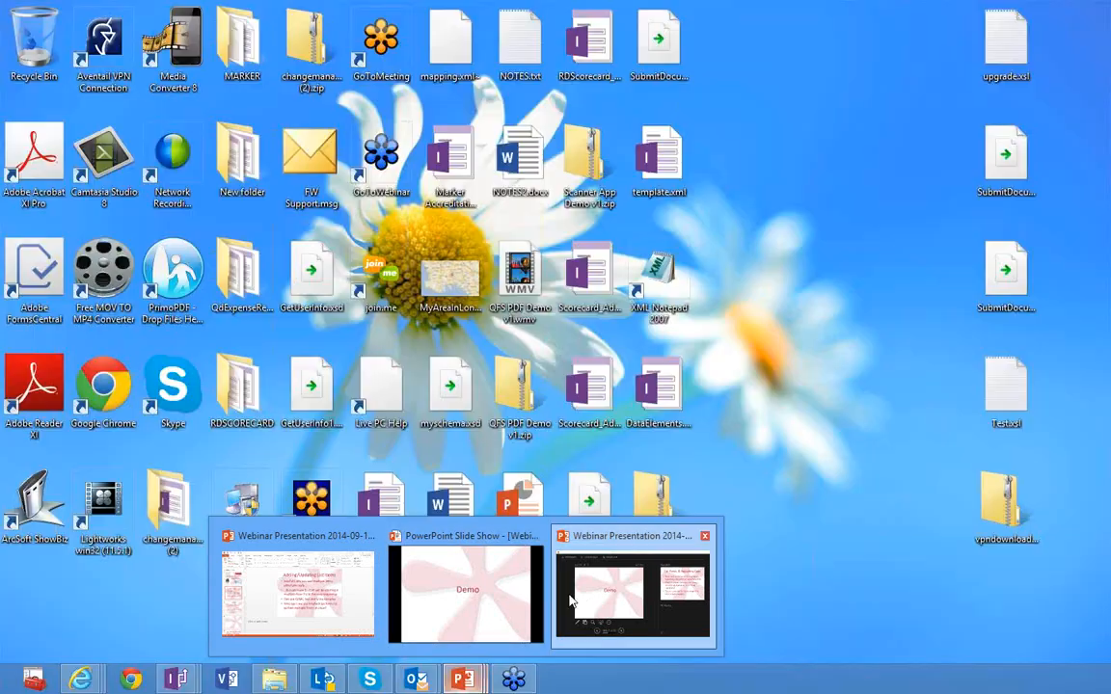
left_click(570, 600)
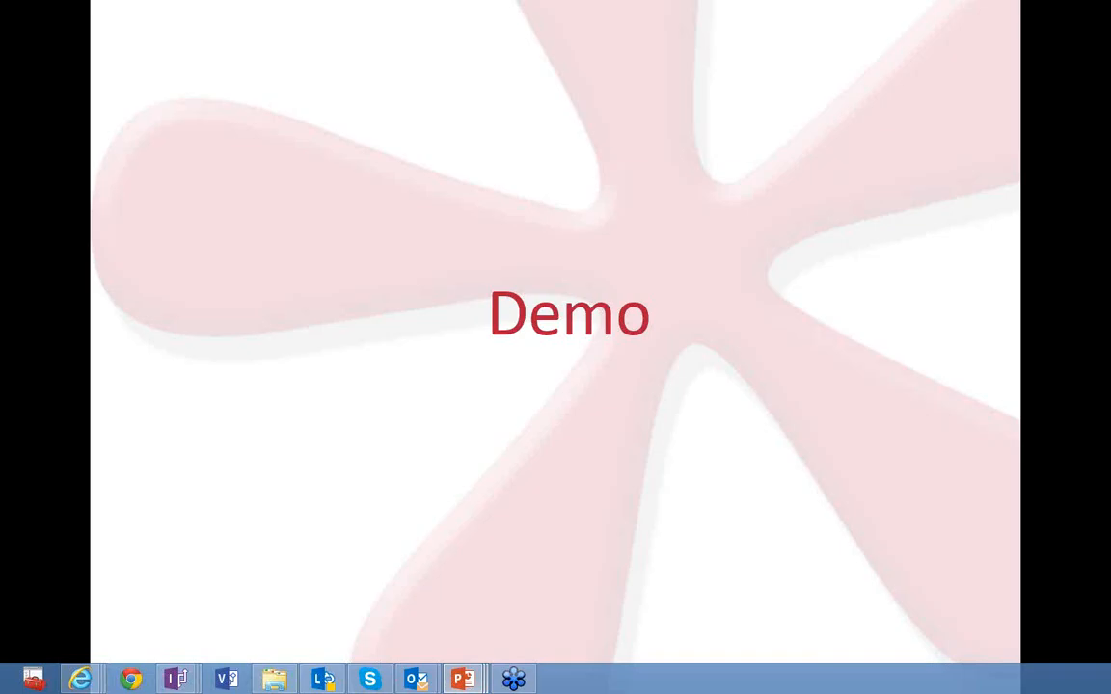
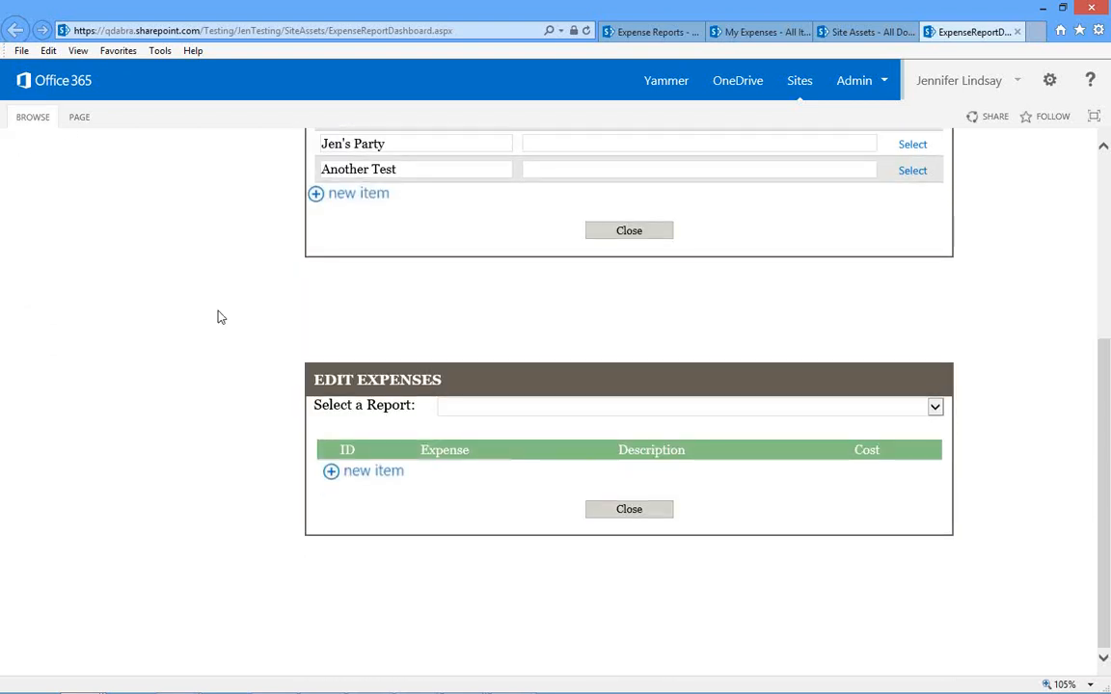
Step: Look over the Expense Report and Edit Expenses forms on the ExpenseReportDashboard page and put the page into edit mode
scroll(220, 318, "up", 3)
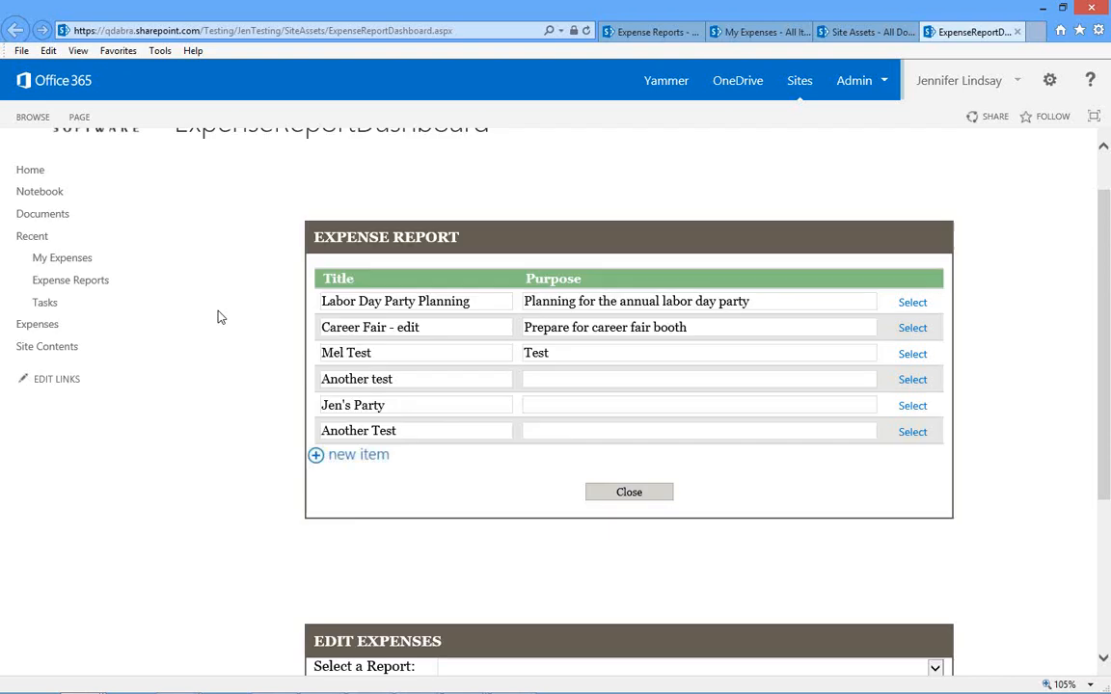
scroll(219, 317, "down", 1)
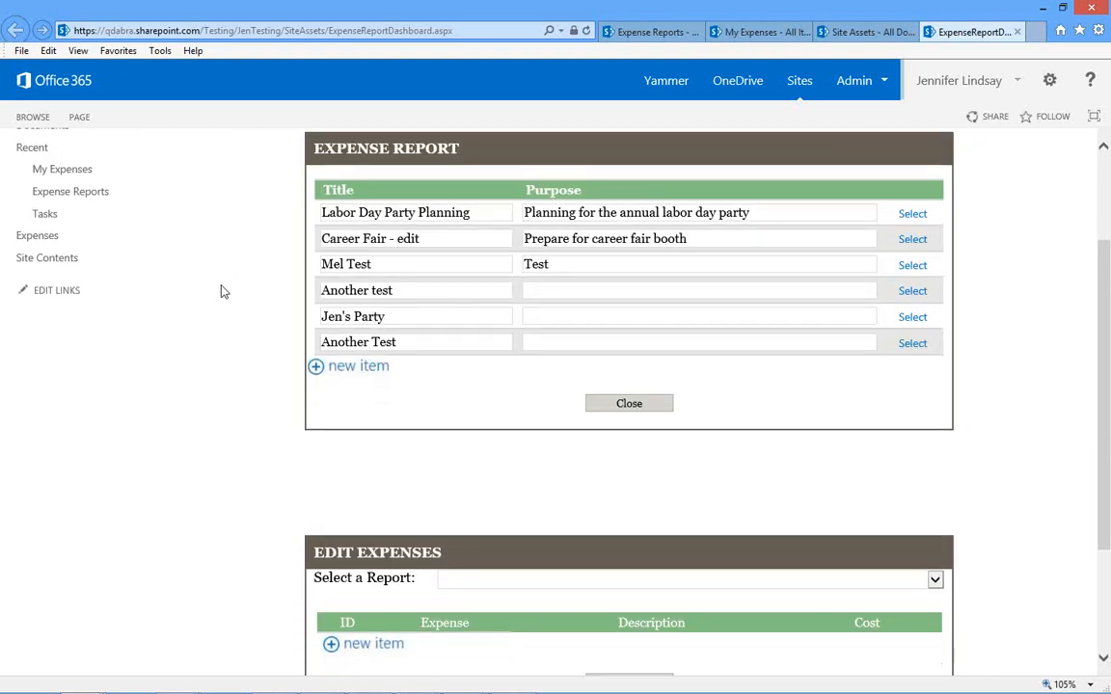
scroll(219, 290, "up", 1)
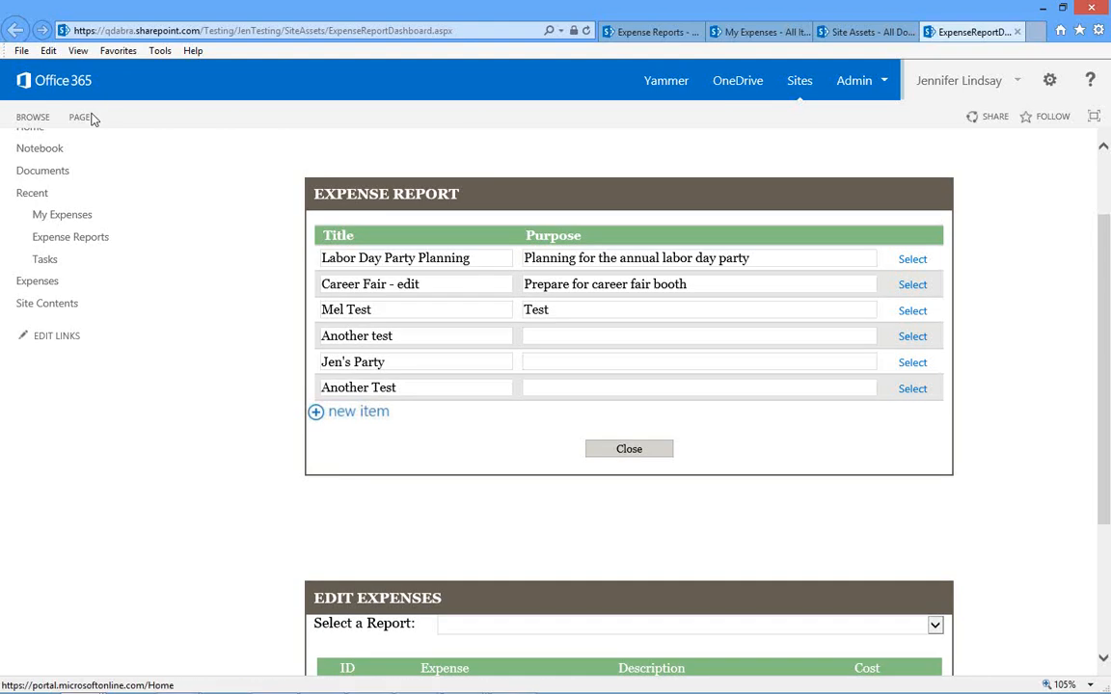
left_click(83, 122)
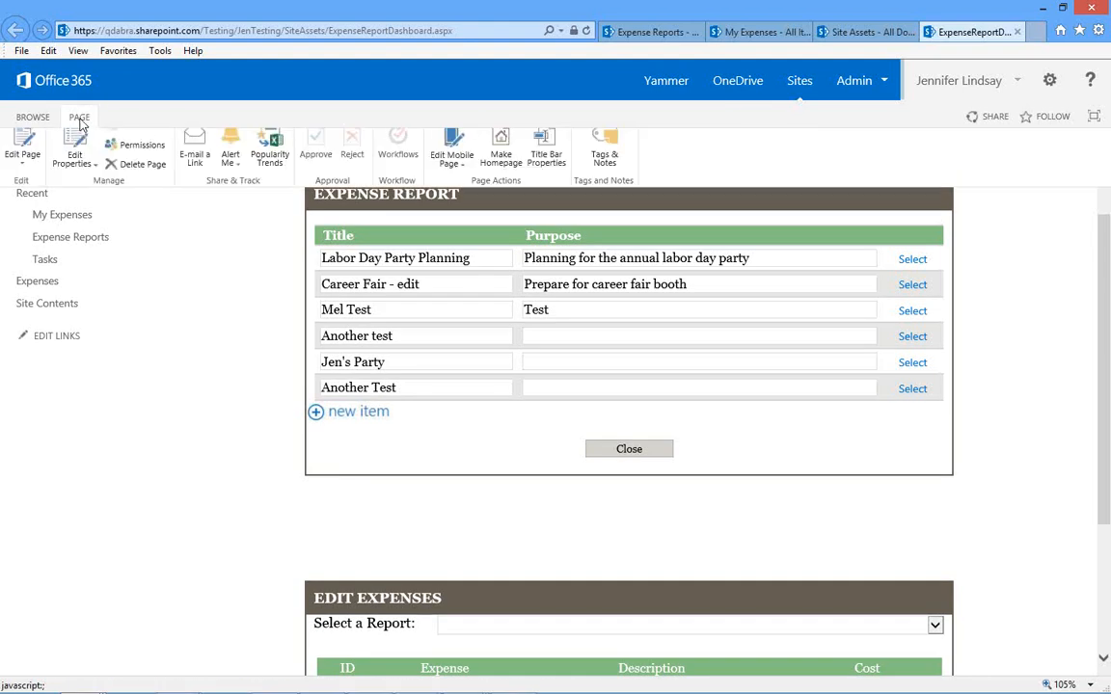
left_click(24, 157)
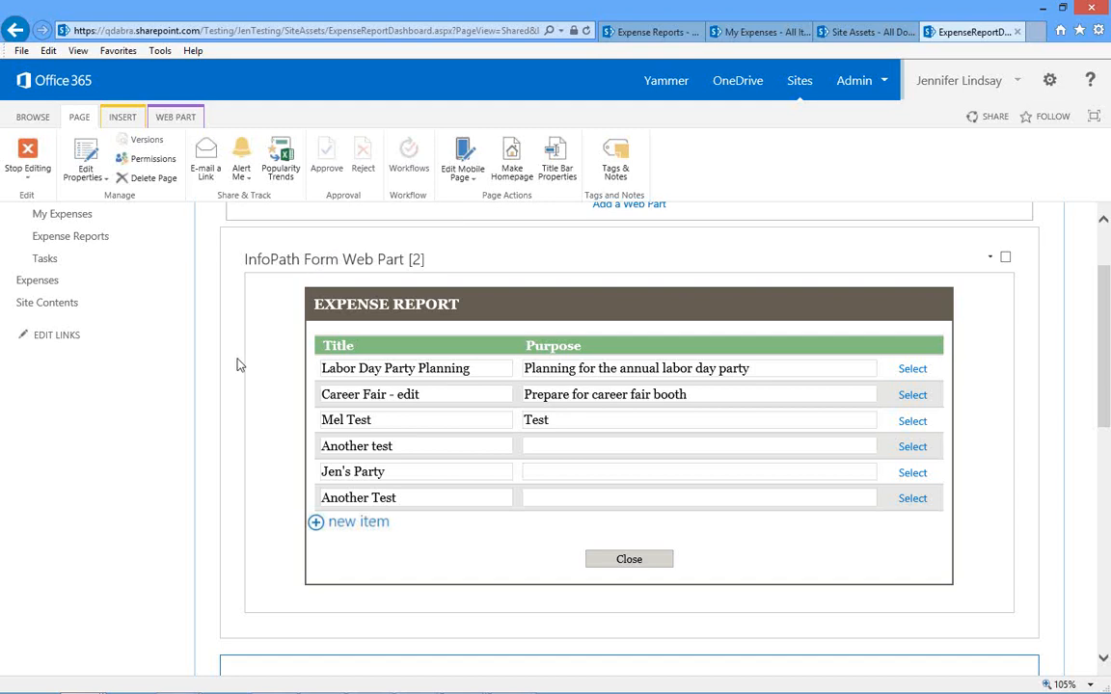
Step: Examine the two InfoPath Form Web Parts on the dashboard page and stop editing
scroll(237, 365, "down", 3)
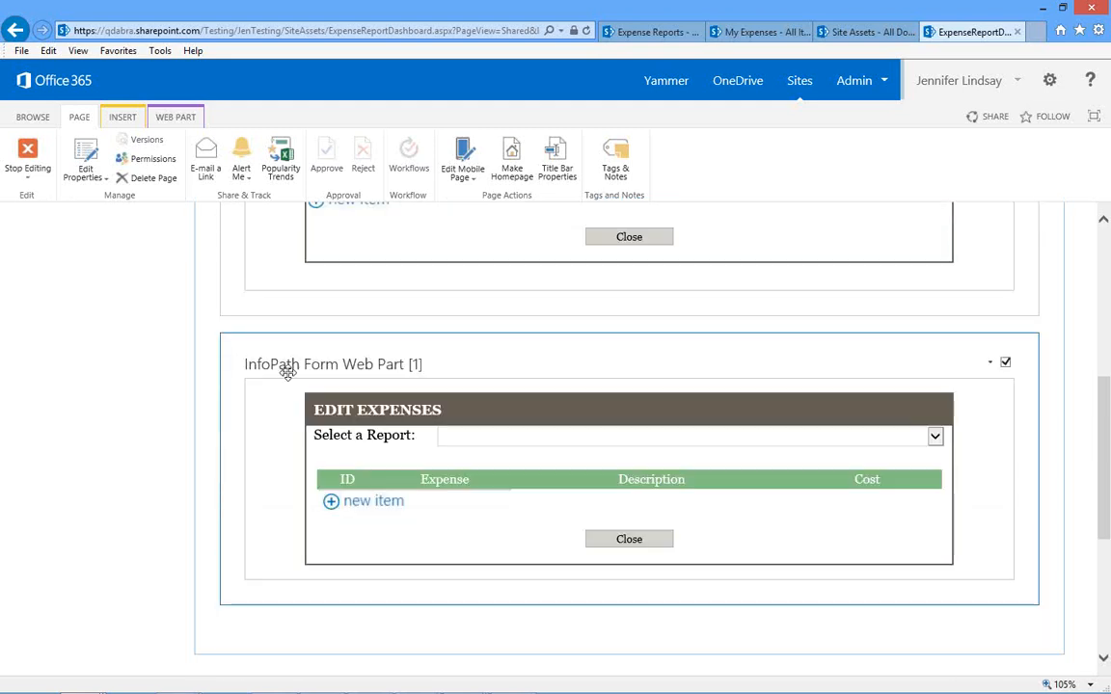
scroll(287, 372, "up", 3)
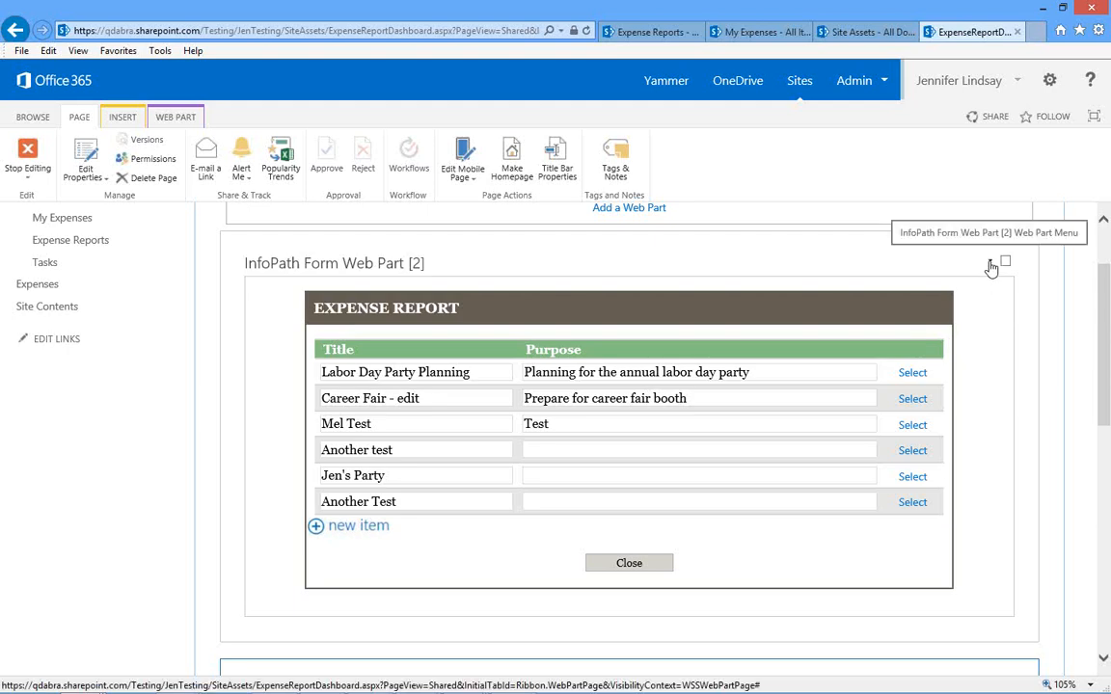
left_click(30, 154)
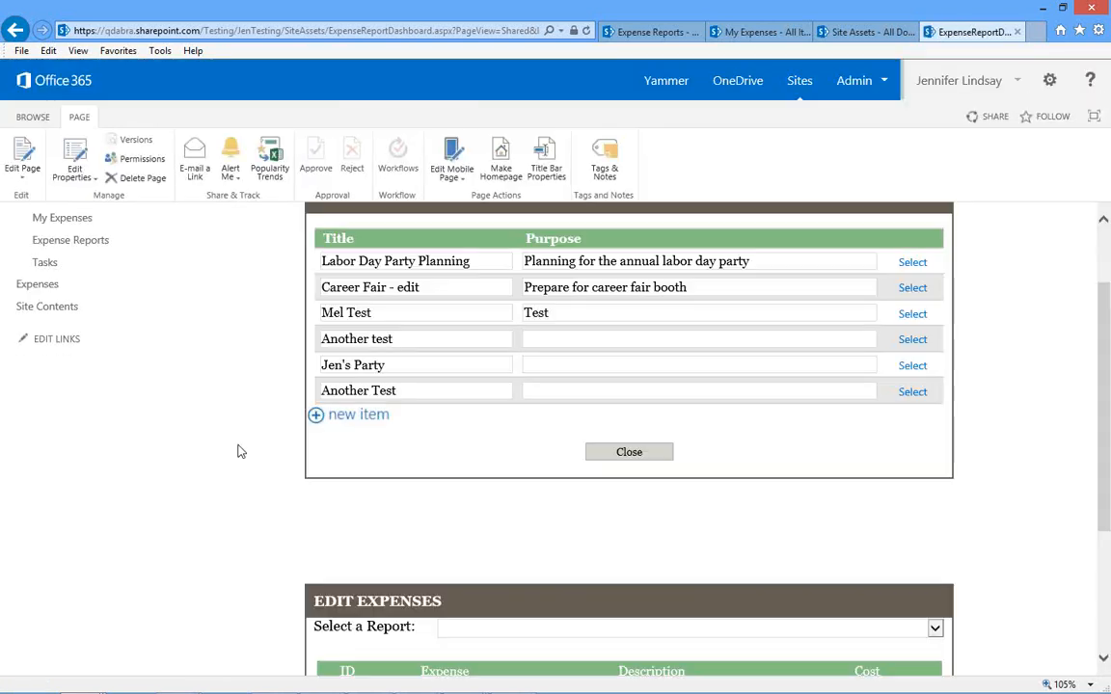
Step: Try selecting the Labor Day Party Planning report in the Expense Report form and check the Edit Expenses form for its expenses
scroll(240, 451, "down", 2)
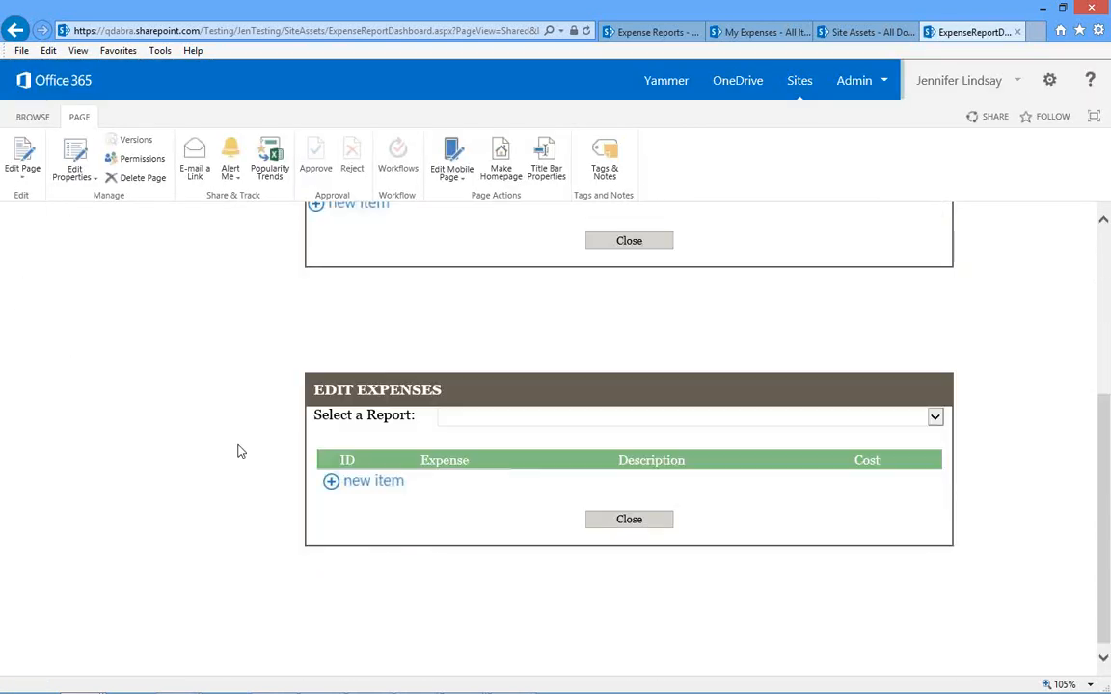
scroll(240, 452, "up", 3)
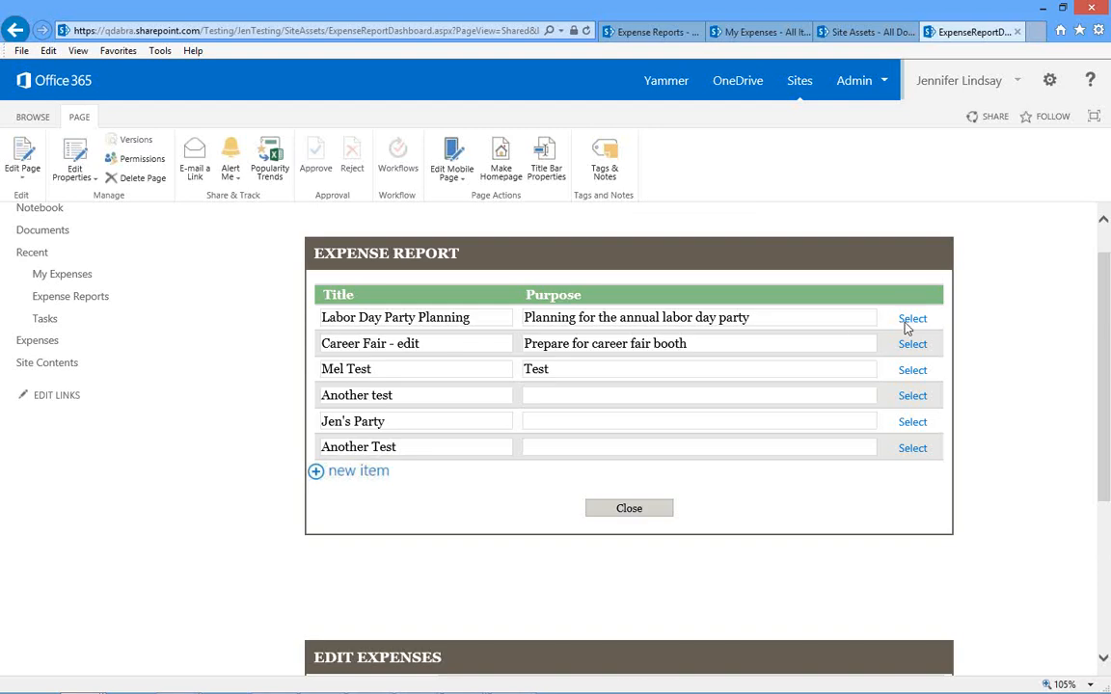
left_click(911, 320)
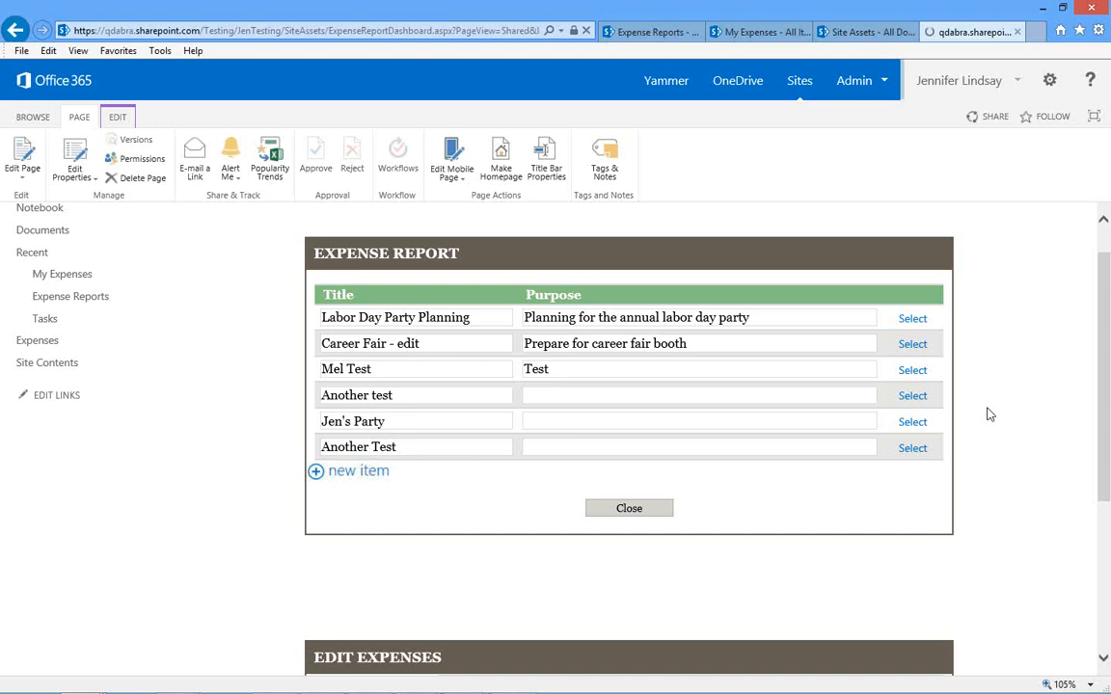
scroll(988, 415, "down", 3)
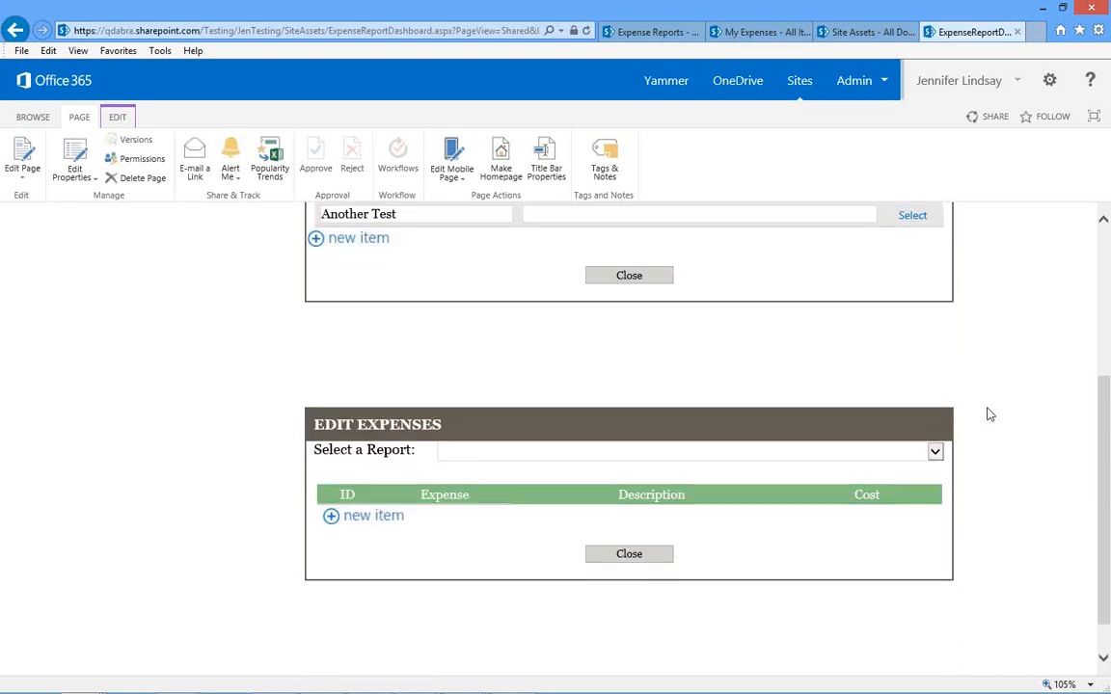
scroll(990, 414, "up", 1)
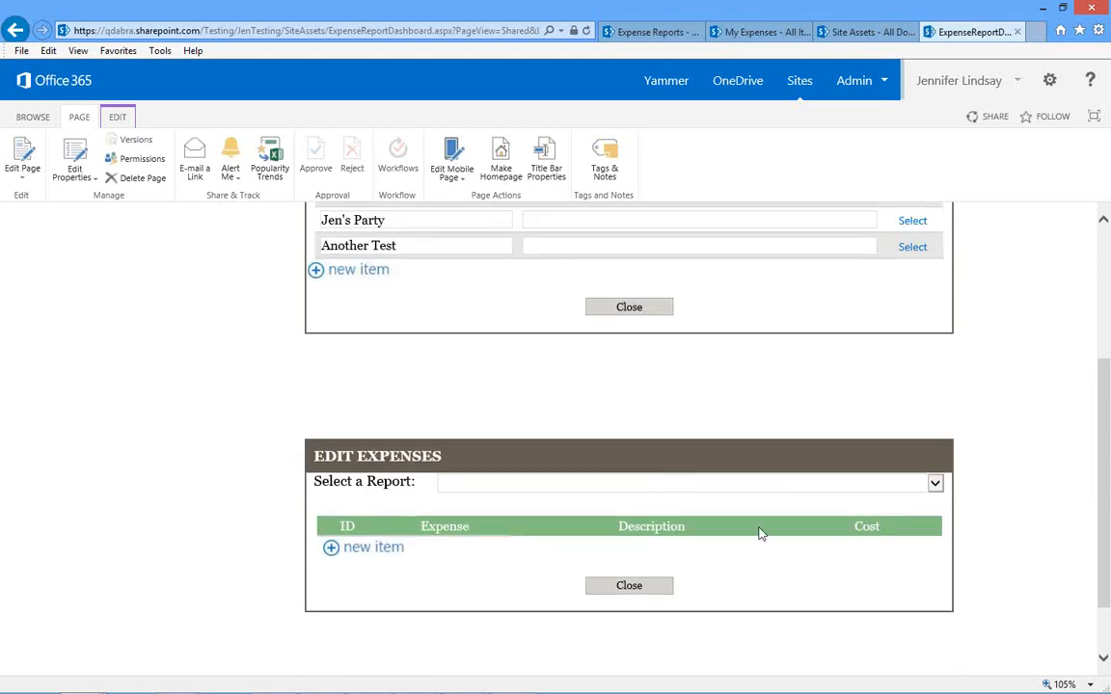
scroll(543, 445, "up", 1)
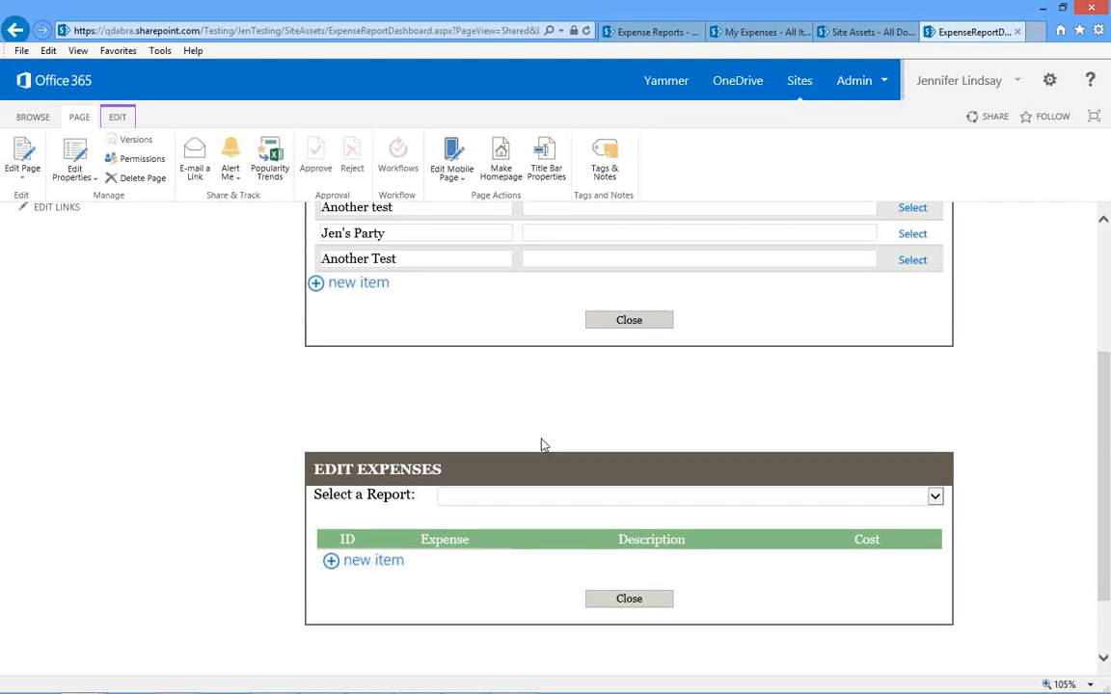
scroll(543, 445, "up", 3)
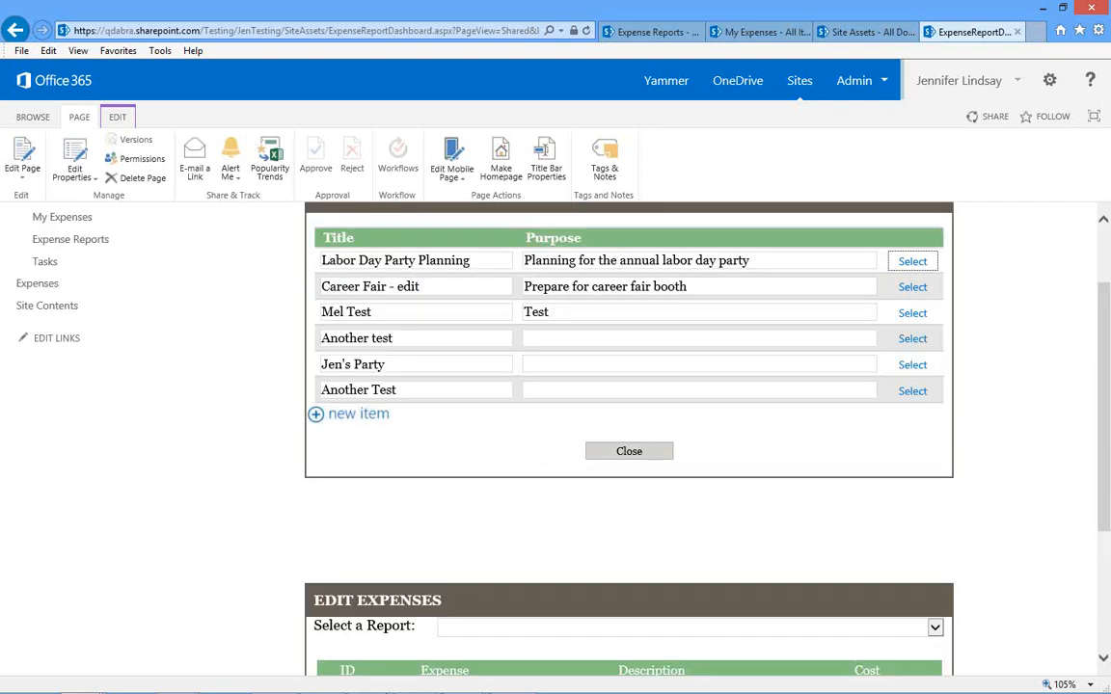
Step: Open the Expense Reports list's form for customization in InfoPath and allow the website to launch the program
left_click(191, 681)
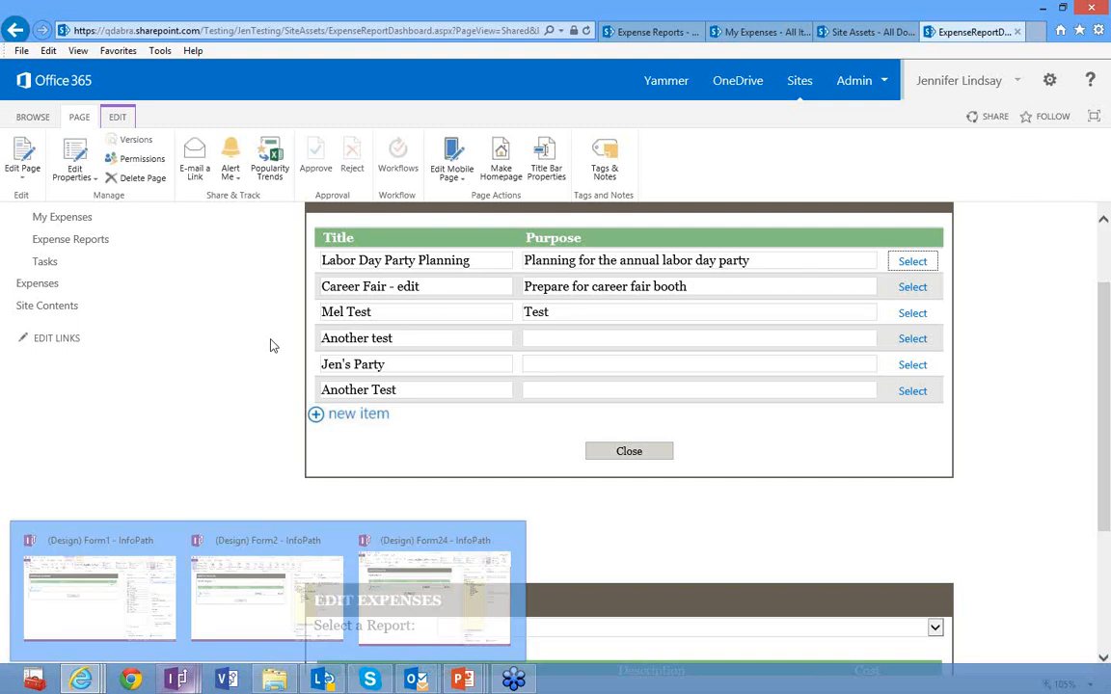
left_click(651, 32)
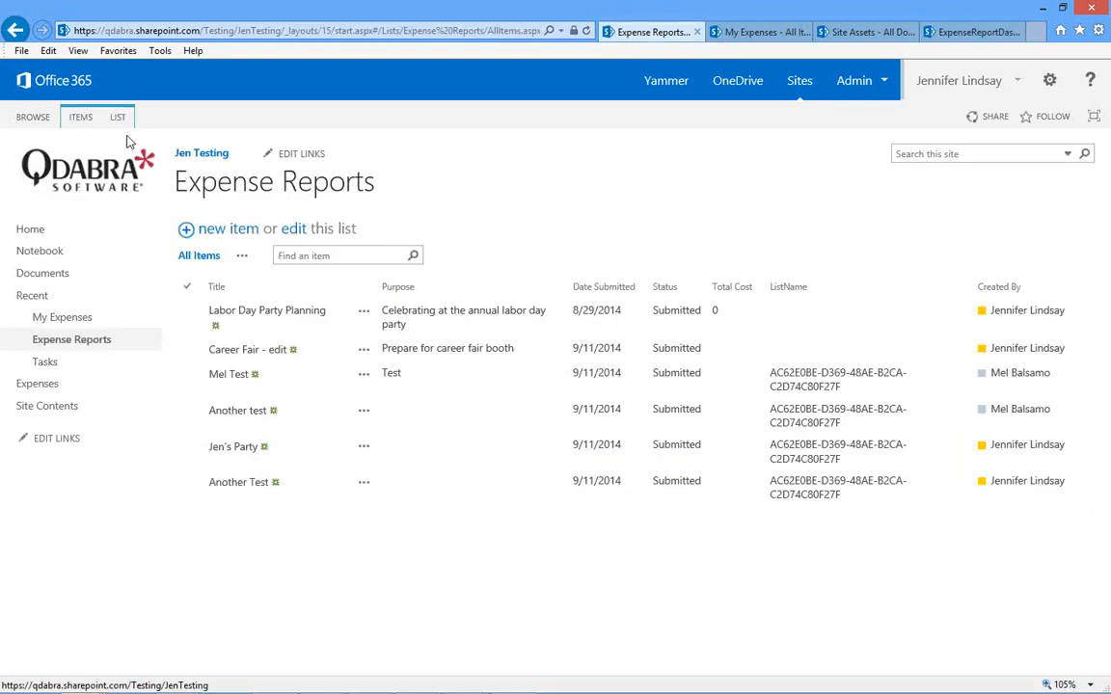
left_click(117, 117)
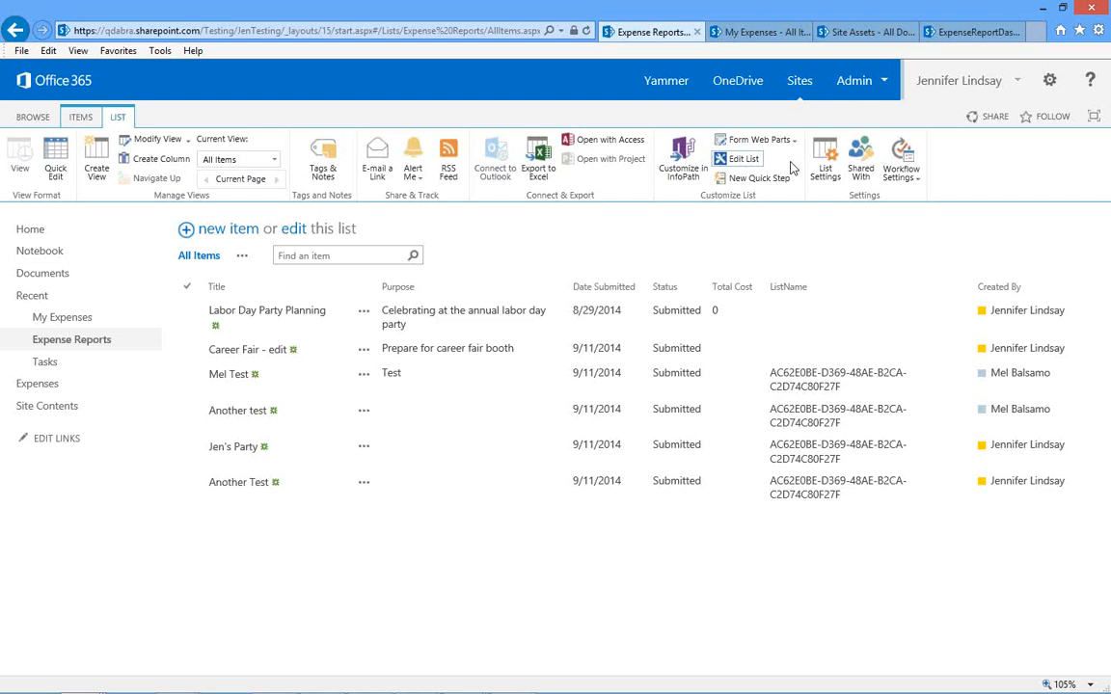
left_click(691, 172)
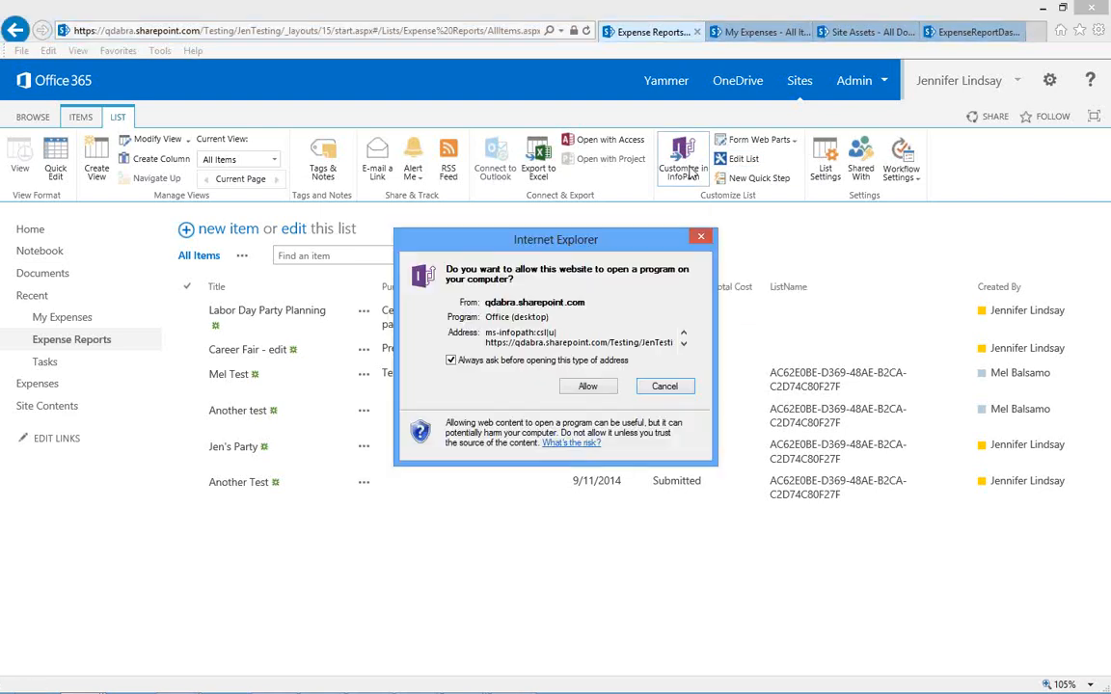
left_click(585, 387)
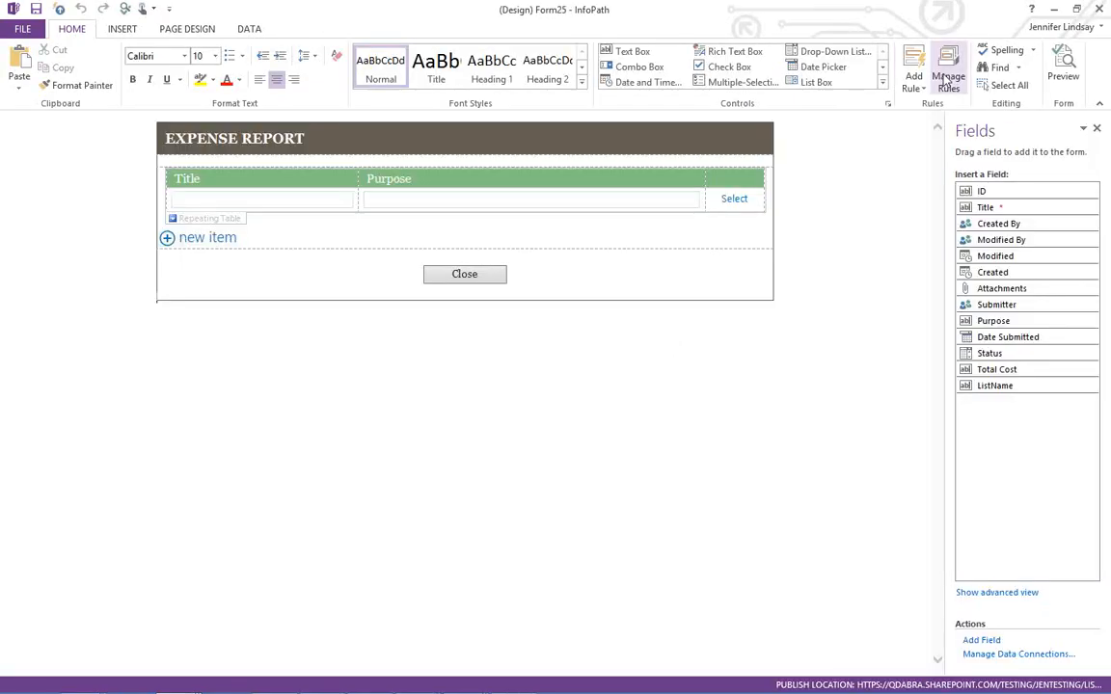
Step: Inspect the Send Data to Webpart rule on the form's Select button and view its action details without changing them
left_click(947, 79)
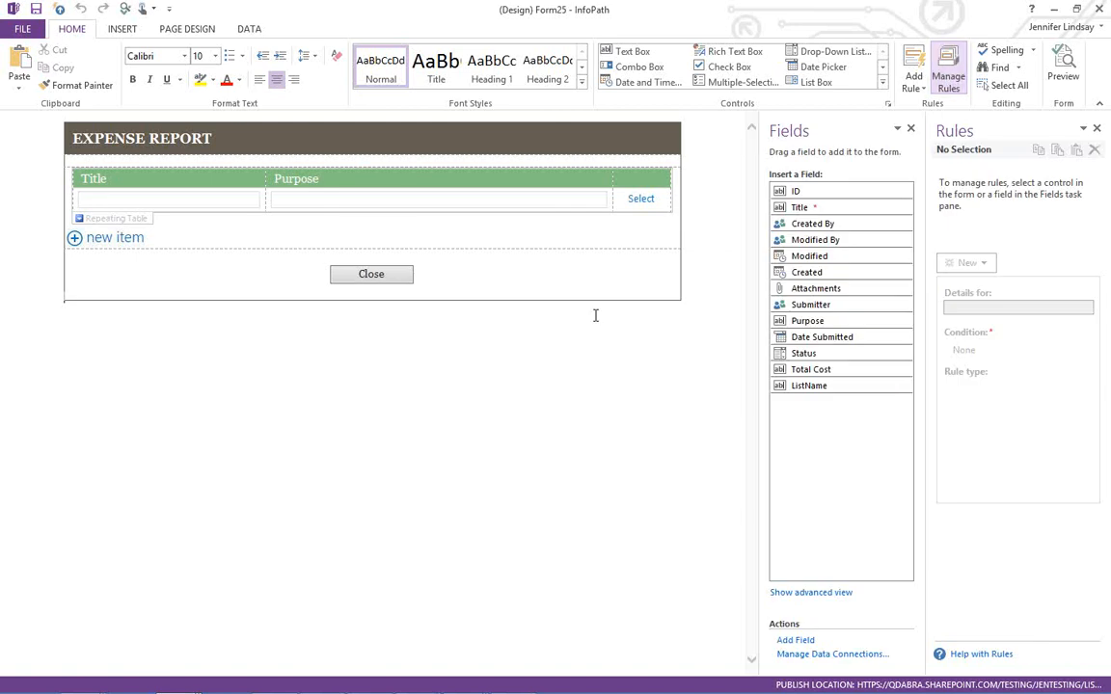
left_click(643, 201)
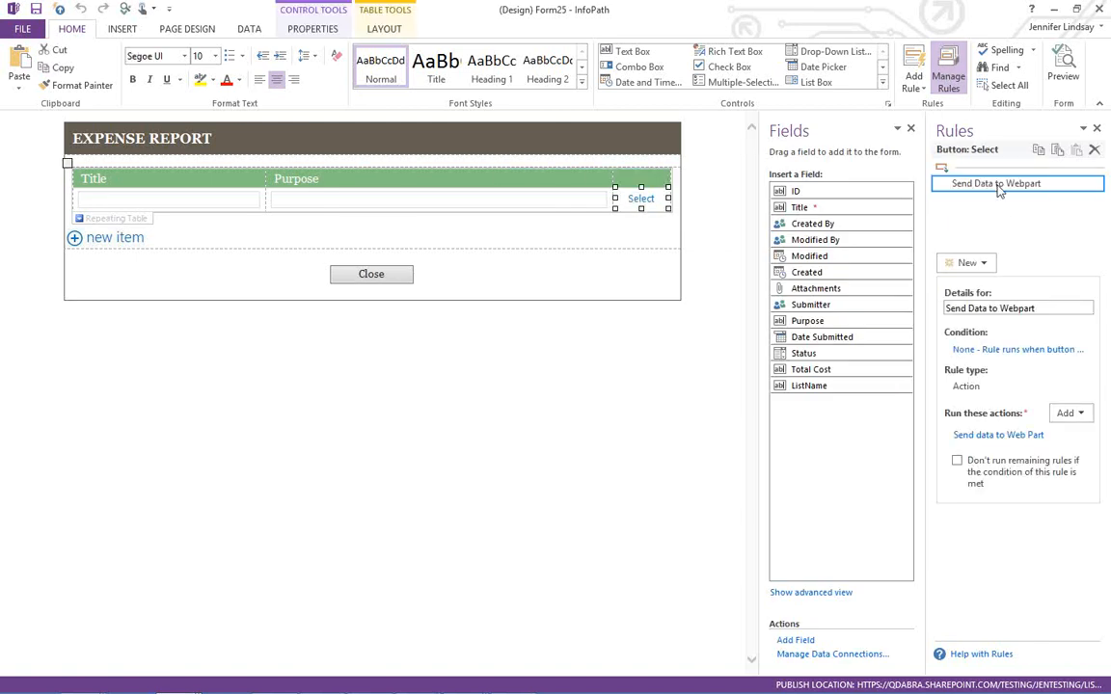
left_click(998, 435)
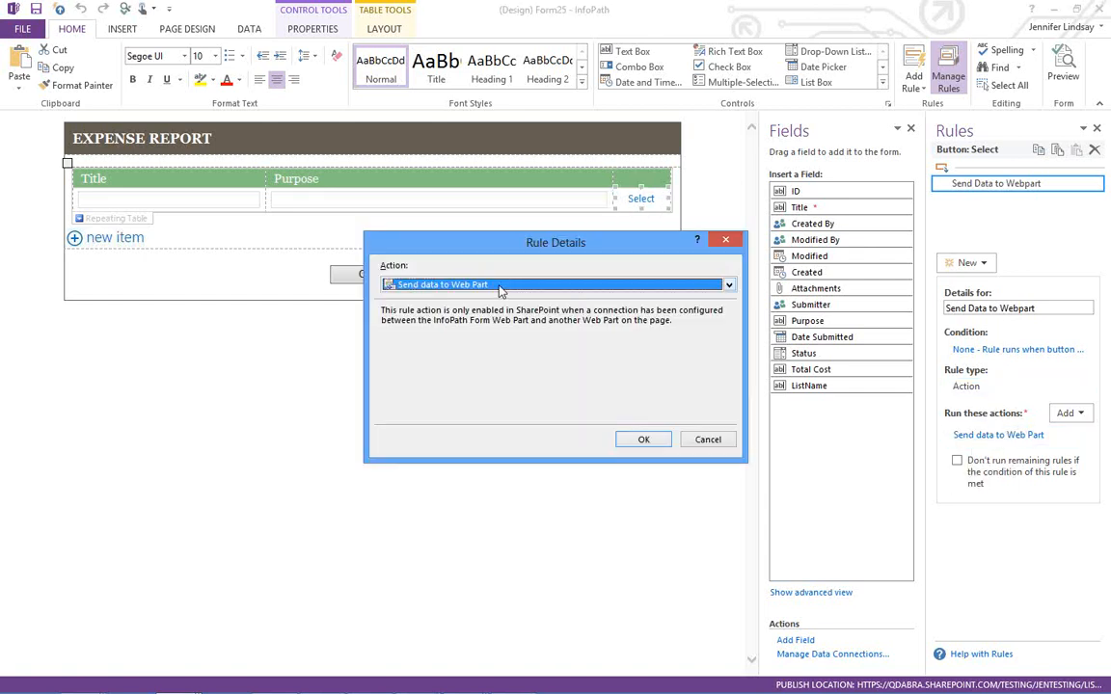
left_click(500, 284)
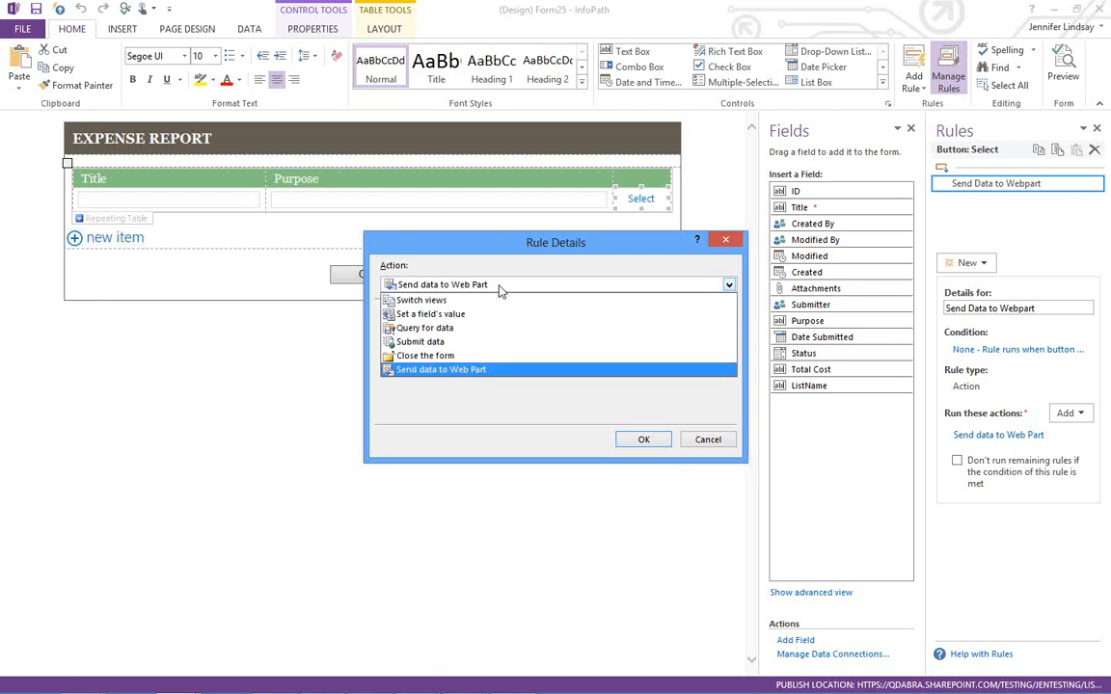
left_click(499, 287)
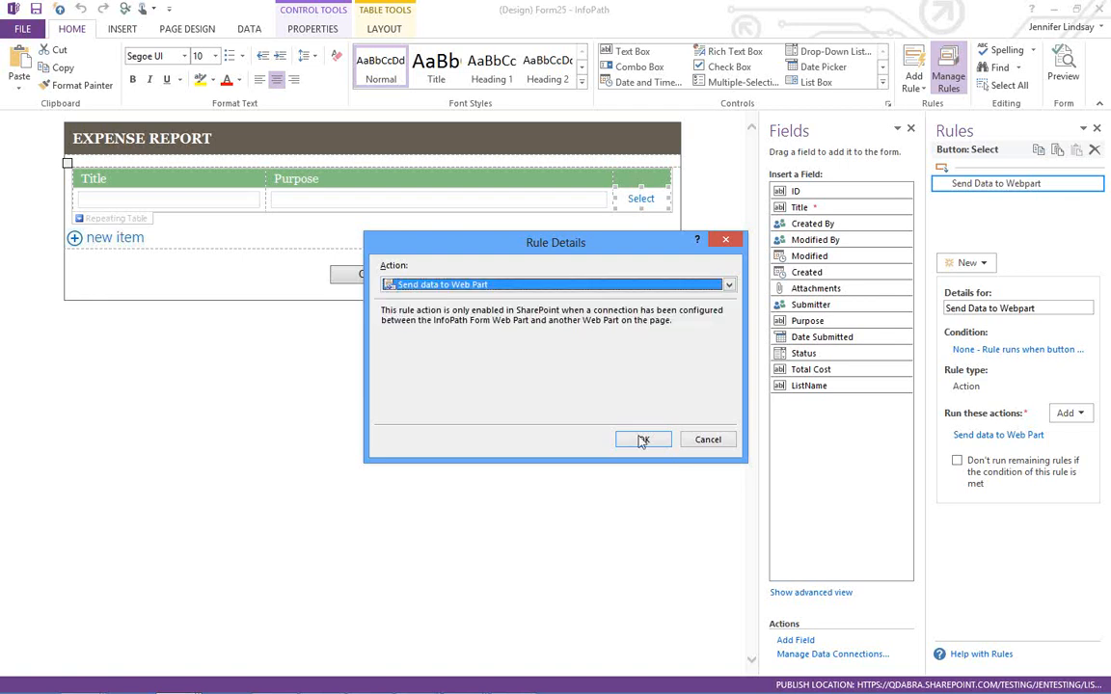
left_click(705, 442)
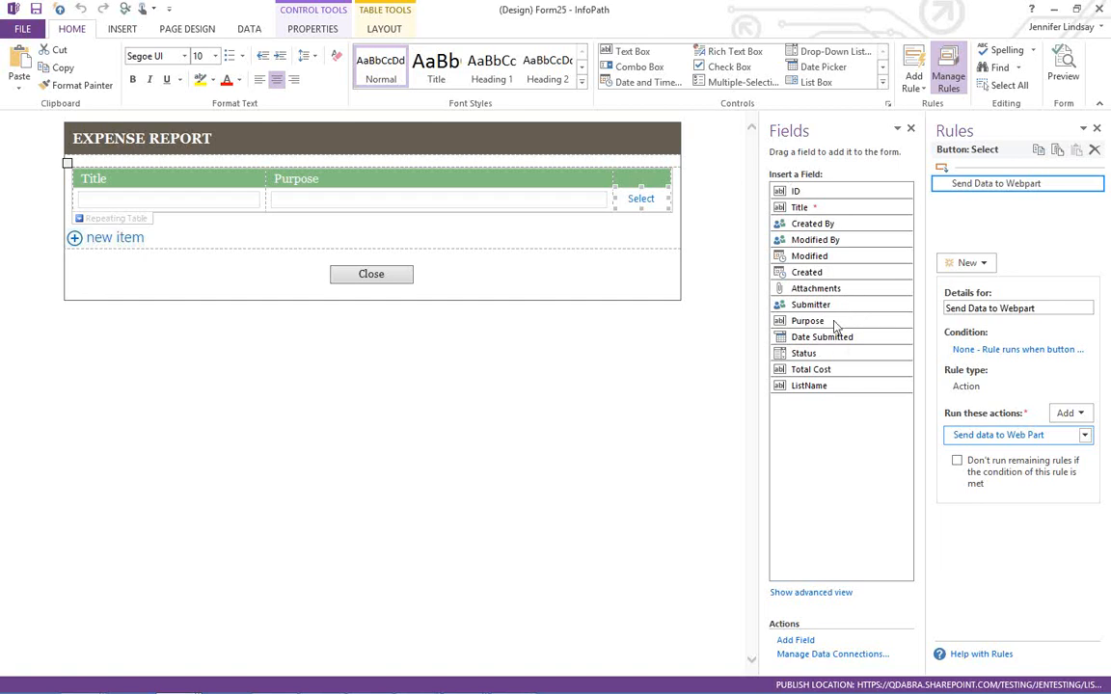
Step: Switch back to the ExpenseReportDashboard page in Internet Explorer and put it into edit mode
left_click(1054, 9)
left_click(85, 680)
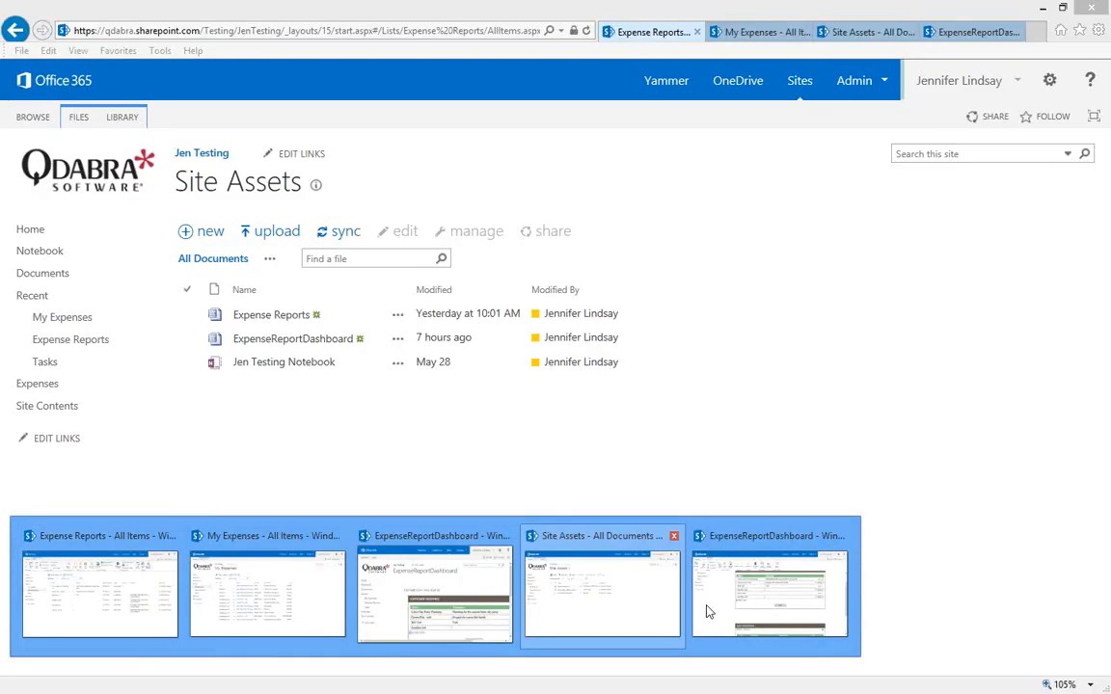
left_click(705, 611)
left_click(19, 159)
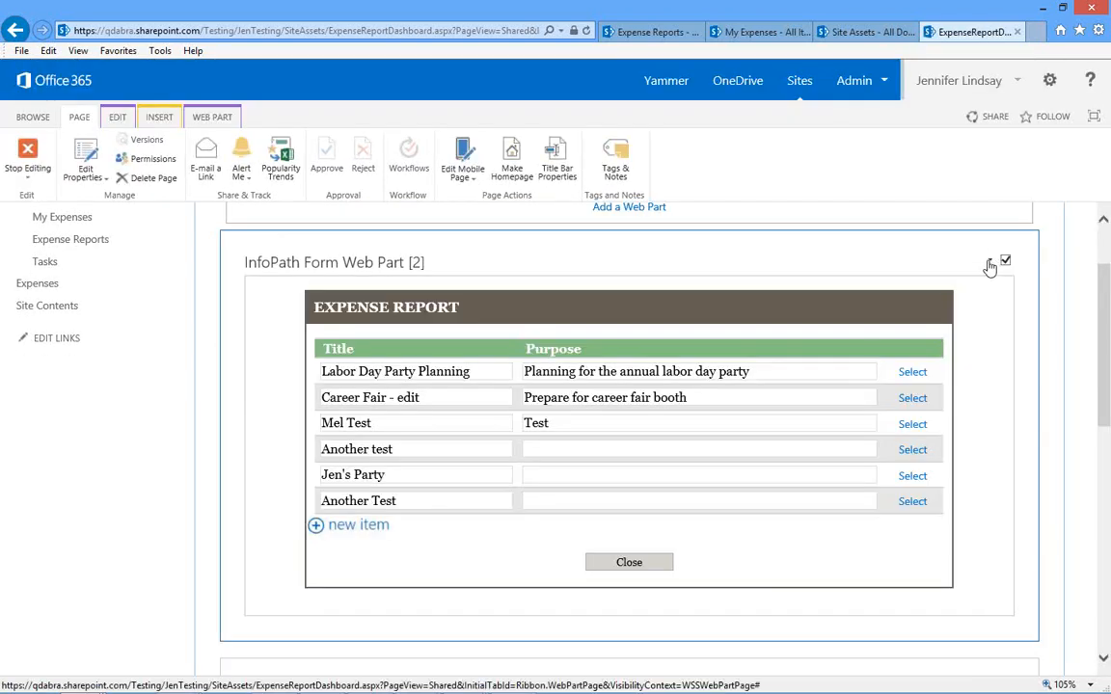
Step: Review the provider and consumer fields of the Expense Report web part's connection to InfoPath Form Web Part [1], then stop editing the page
left_click(990, 262)
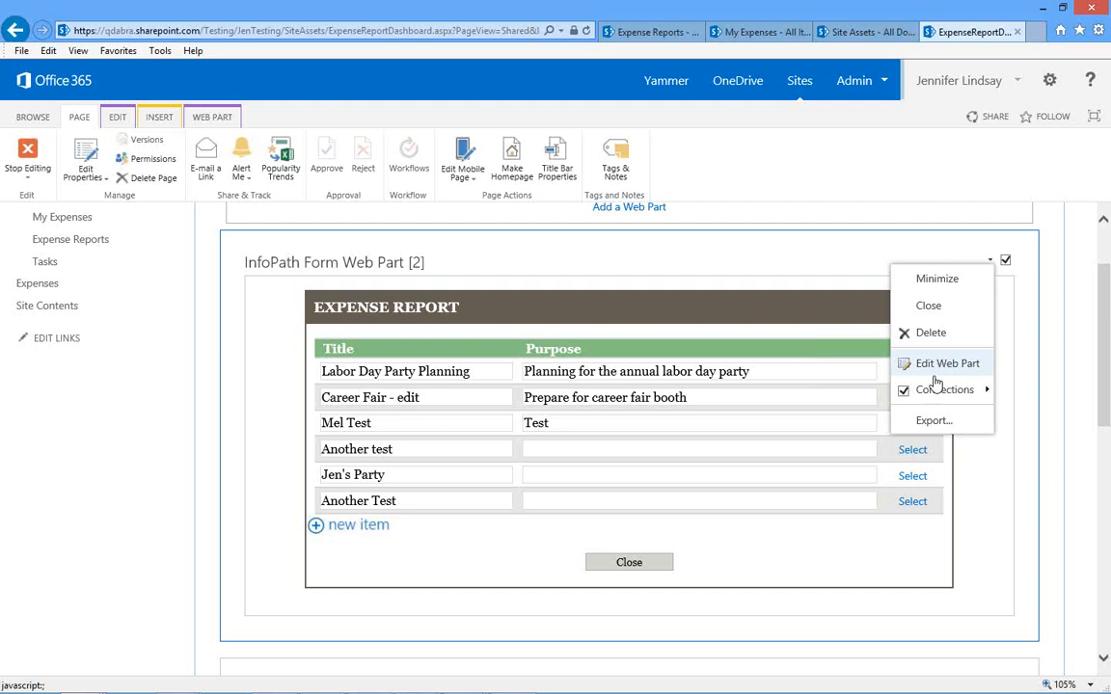
mouse_move(934, 393)
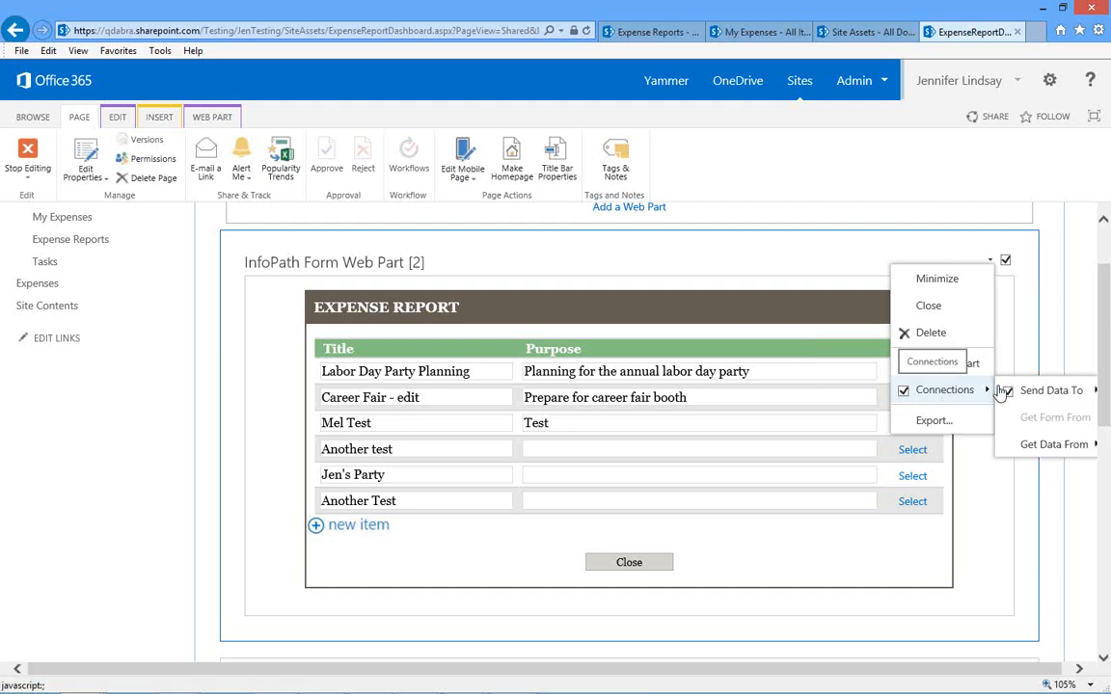
mouse_move(1046, 393)
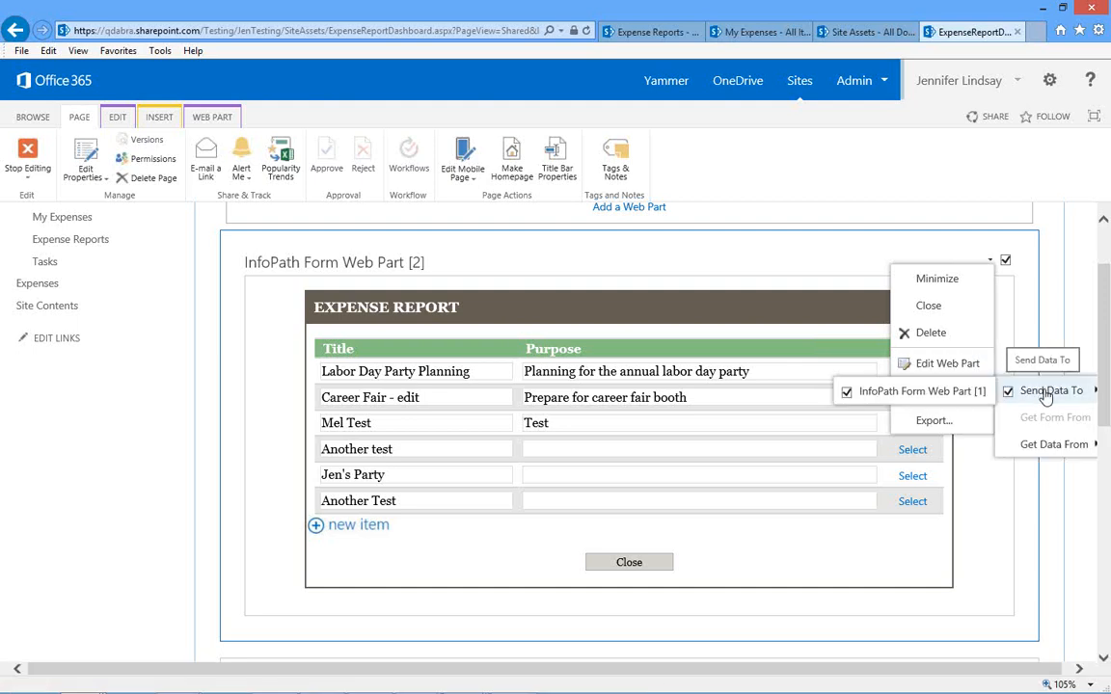
left_click(916, 393)
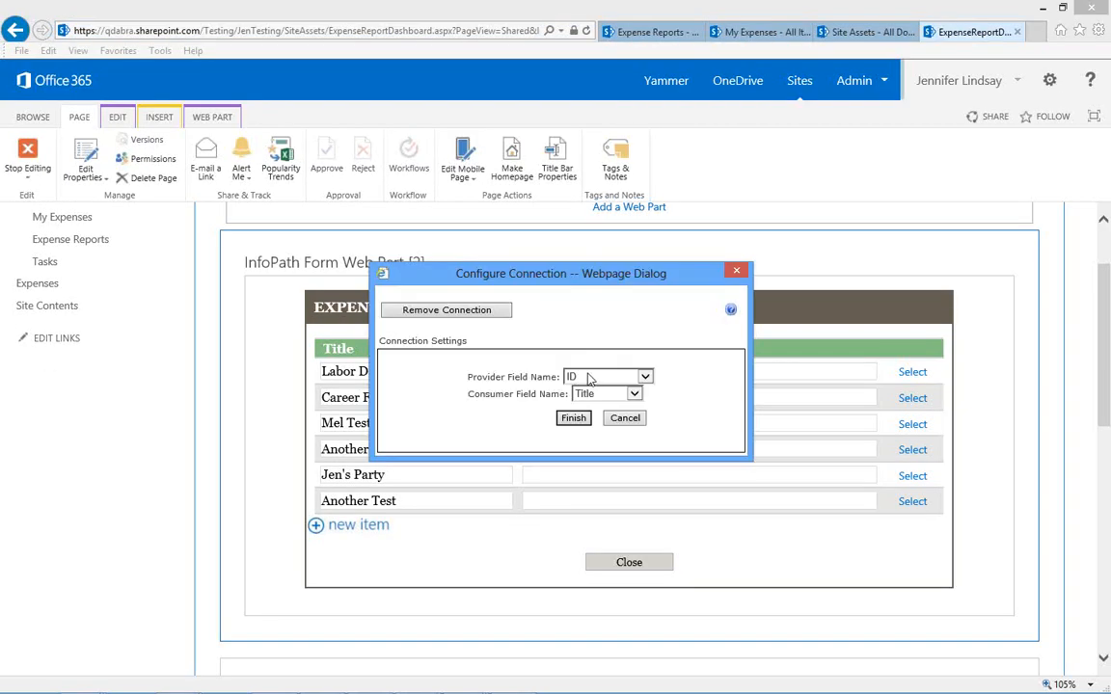
left_click(590, 377)
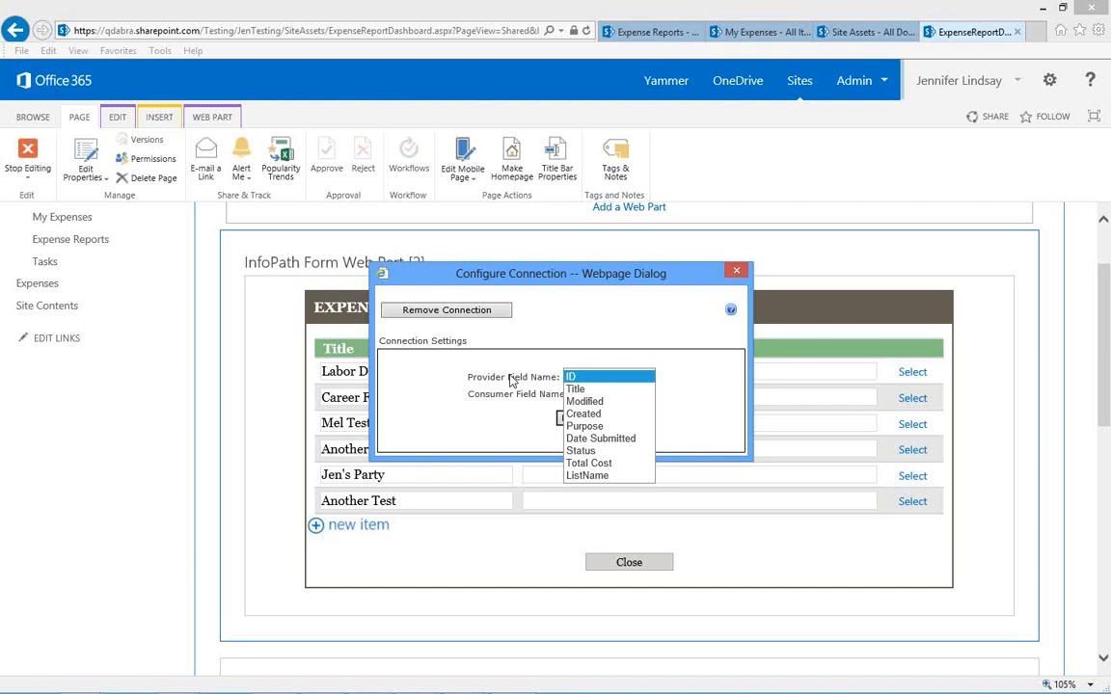
left_click(556, 390)
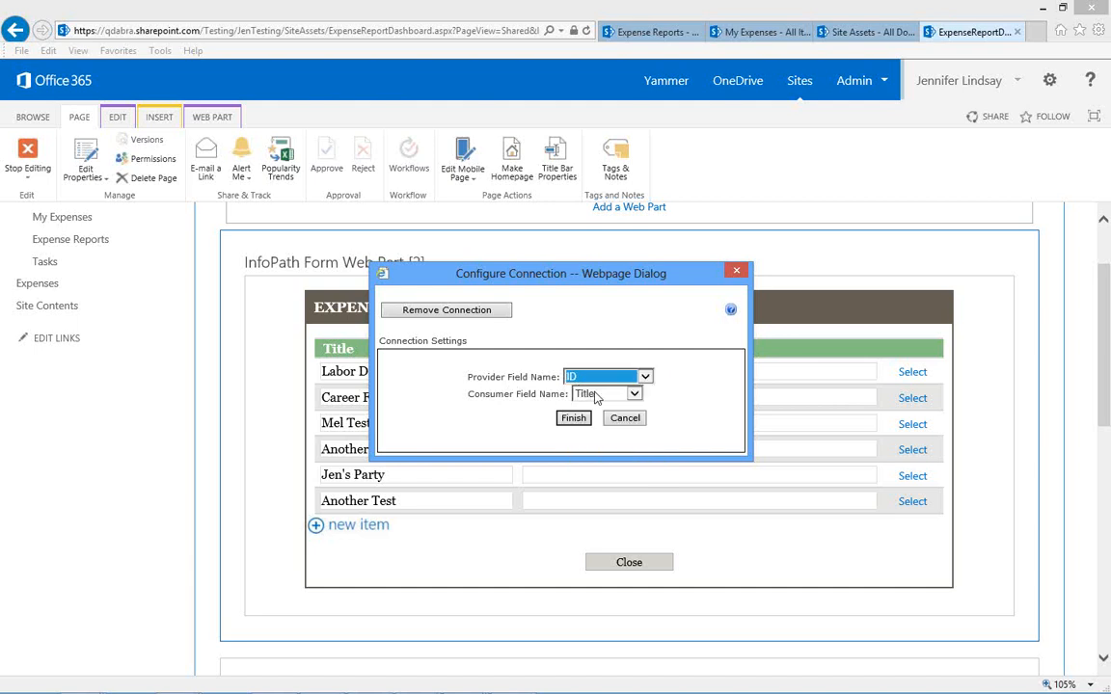
left_click(592, 395)
left_click(593, 395)
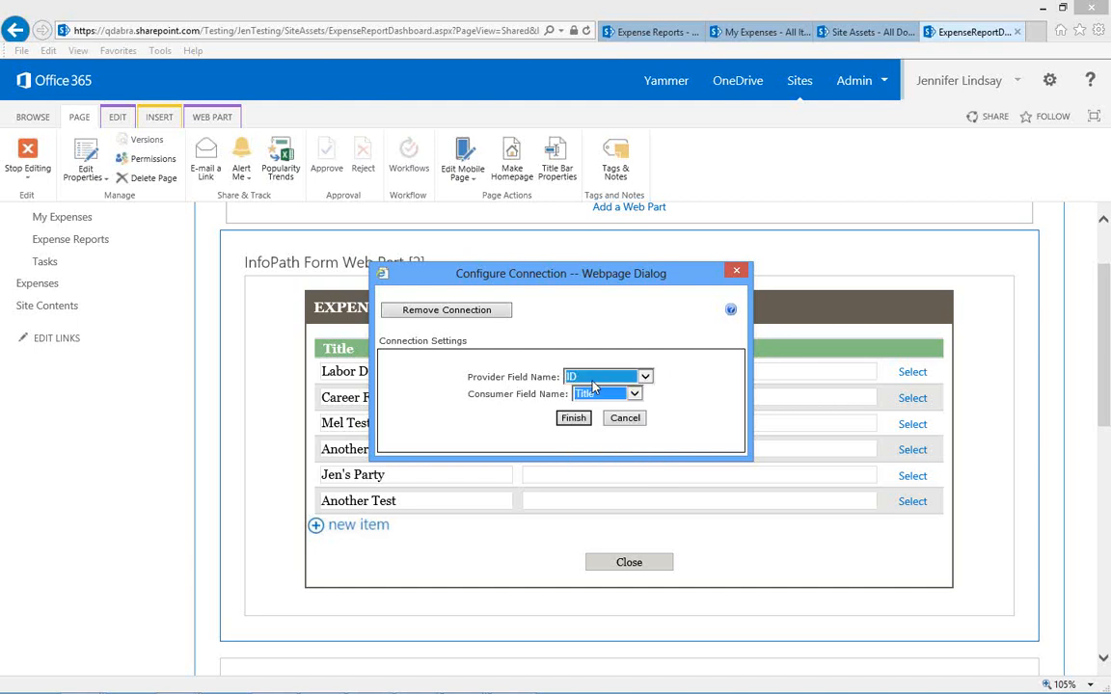
left_click(735, 274)
left_click(32, 150)
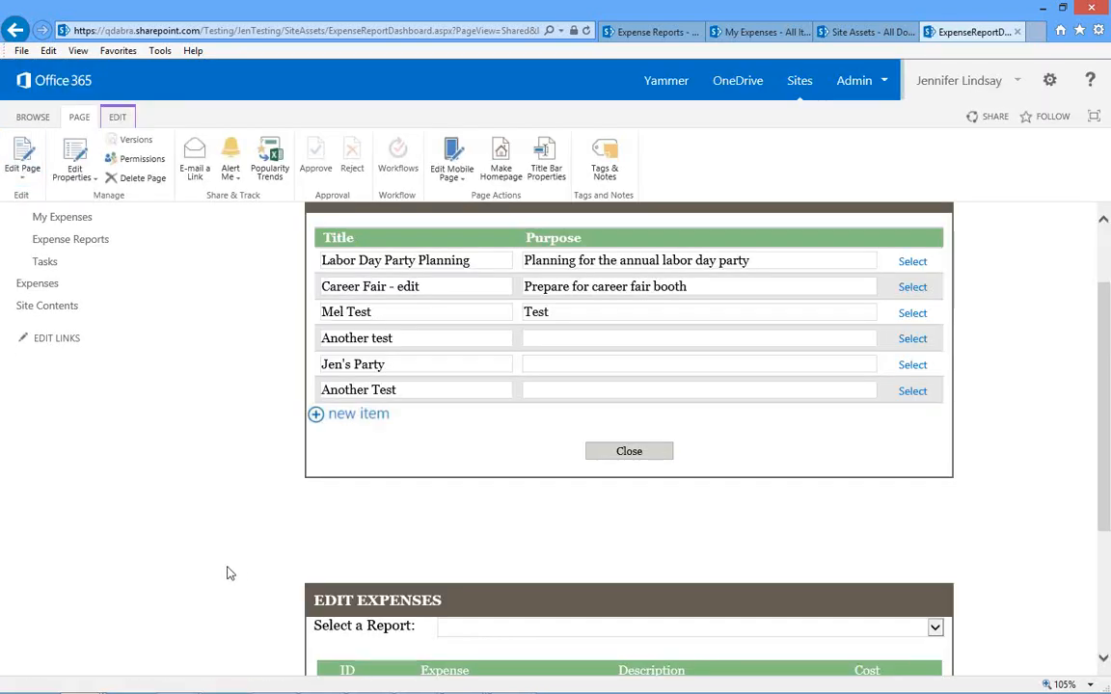
Step: Select the Labor Day Party Planning report in the Edit Expenses form and look over its expenses
scroll(229, 573, "down", 3)
scroll(531, 521, "up", 1)
left_click(528, 521)
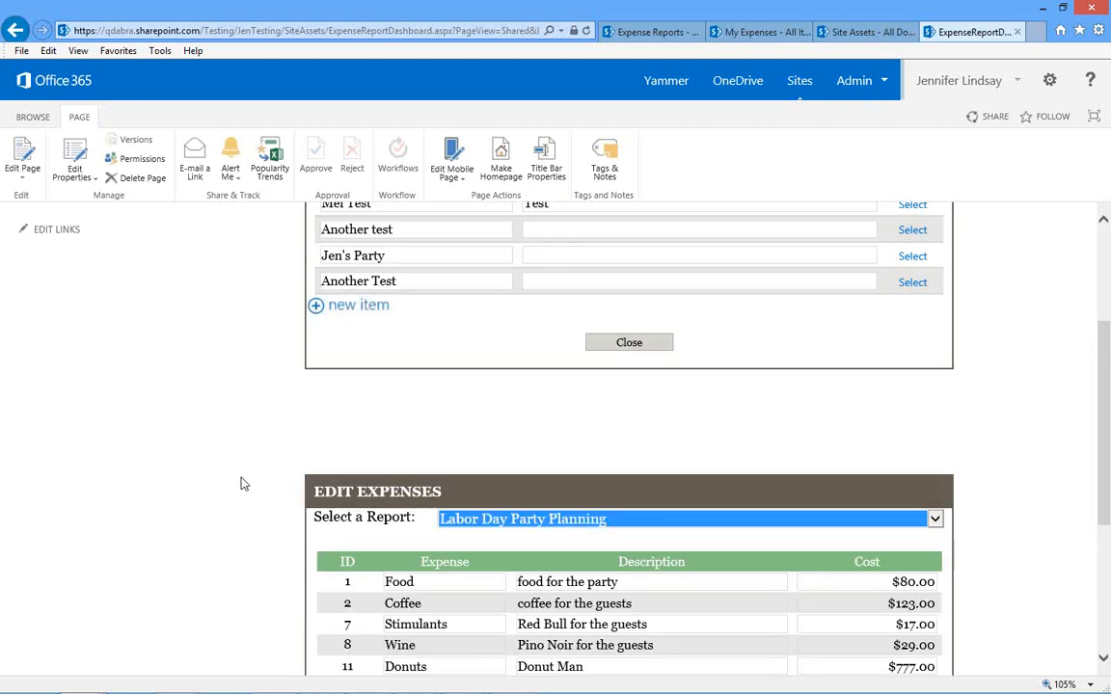
scroll(240, 483, "up", 2)
scroll(694, 465, "down", 3)
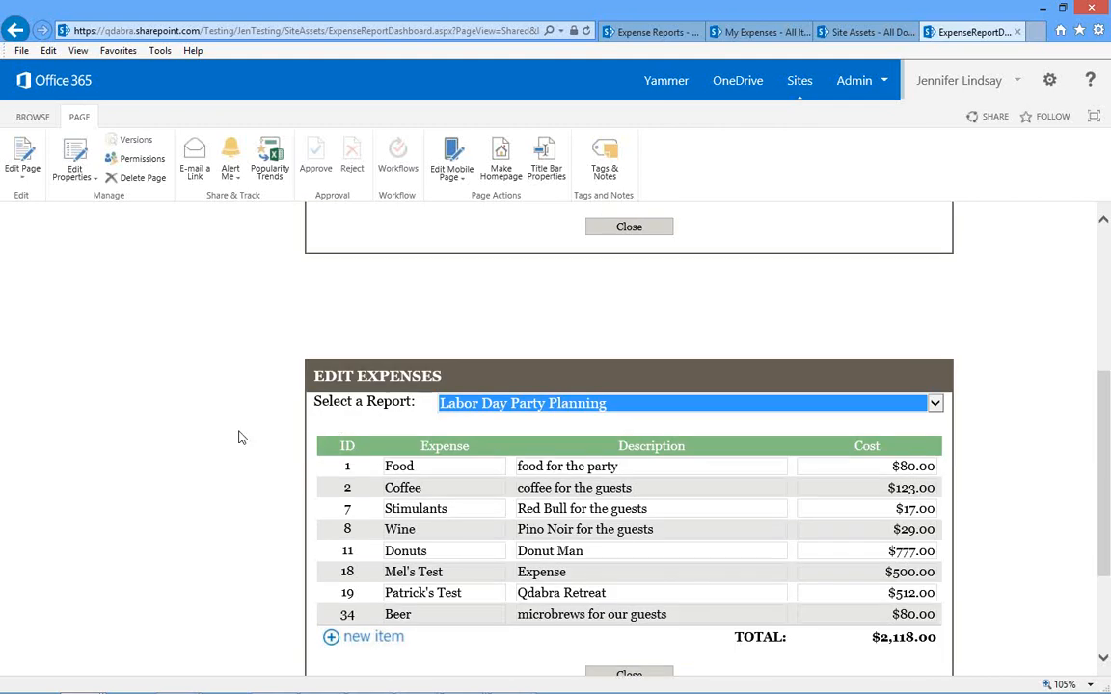
Step: Examine the Expense Report list of reports and the Edit Expenses items together on the dashboard page
scroll(240, 437, "up", 4)
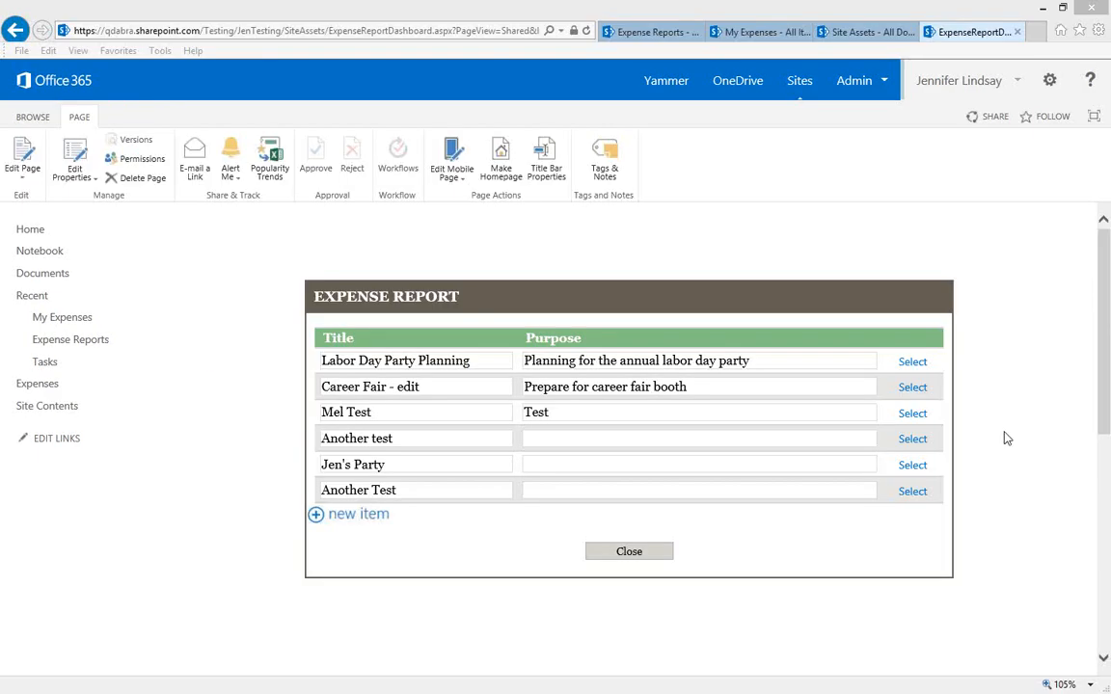
scroll(1038, 364, "down", 4)
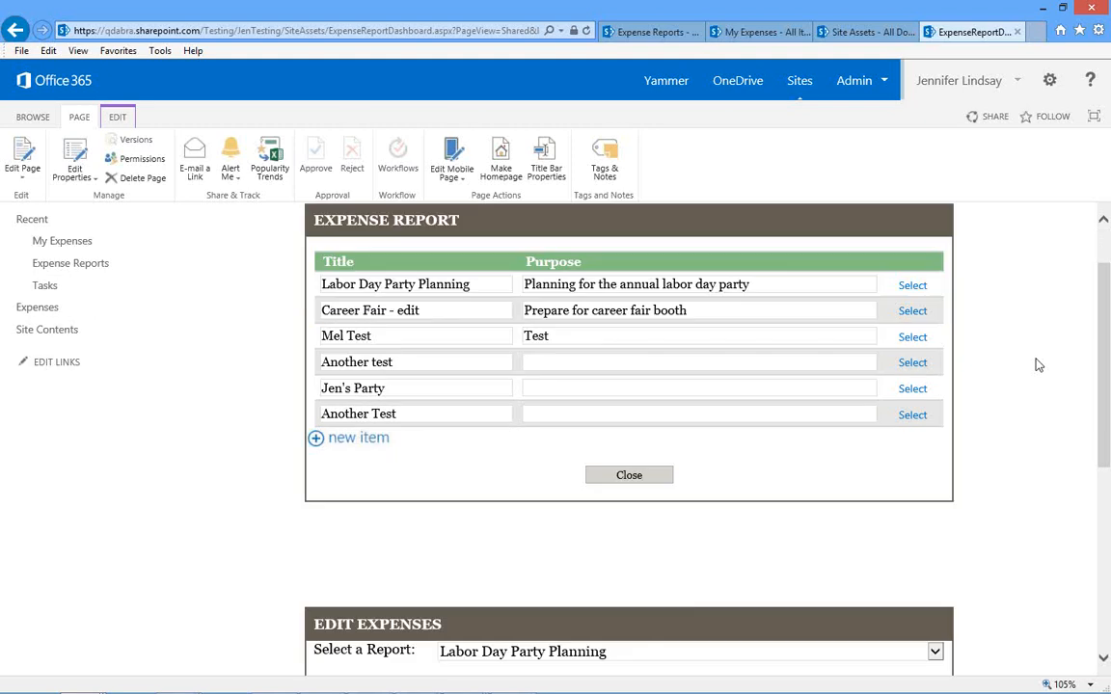
scroll(1039, 365, "down", 2)
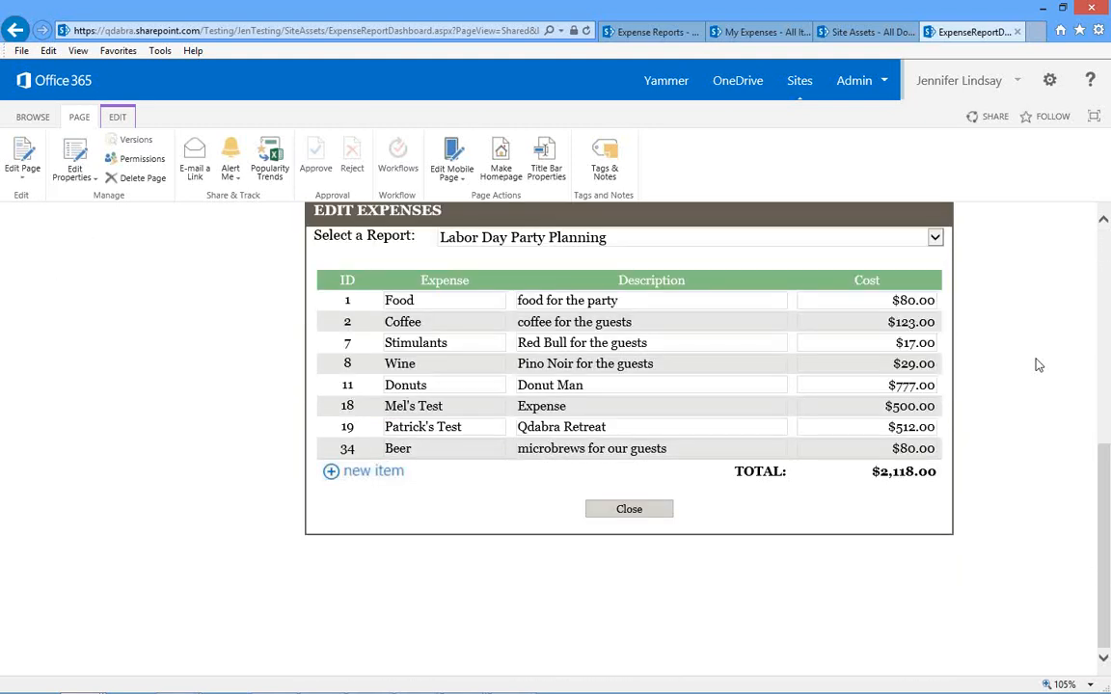
scroll(1038, 364, "up", 4)
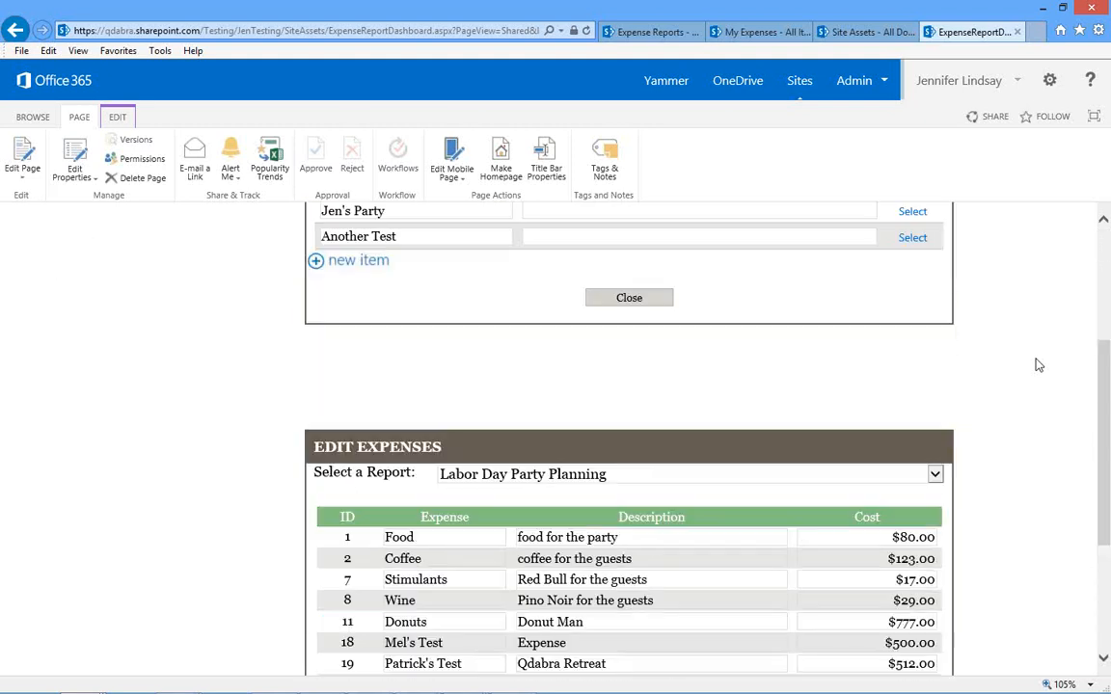
scroll(1038, 364, "up", 3)
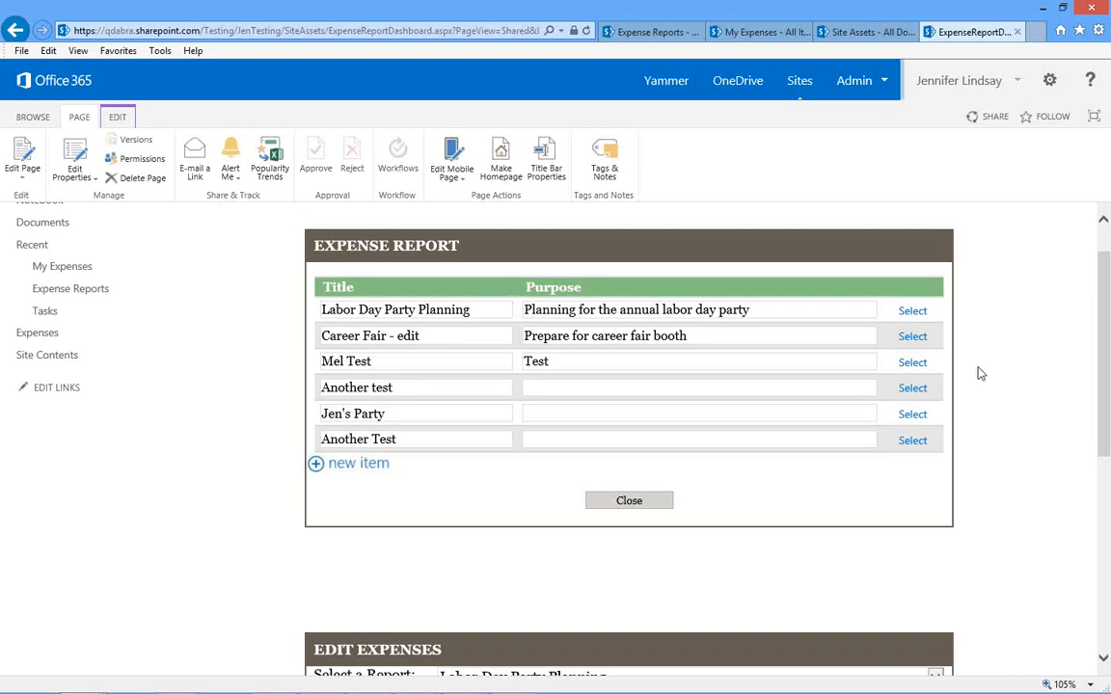
scroll(981, 373, "down", 2)
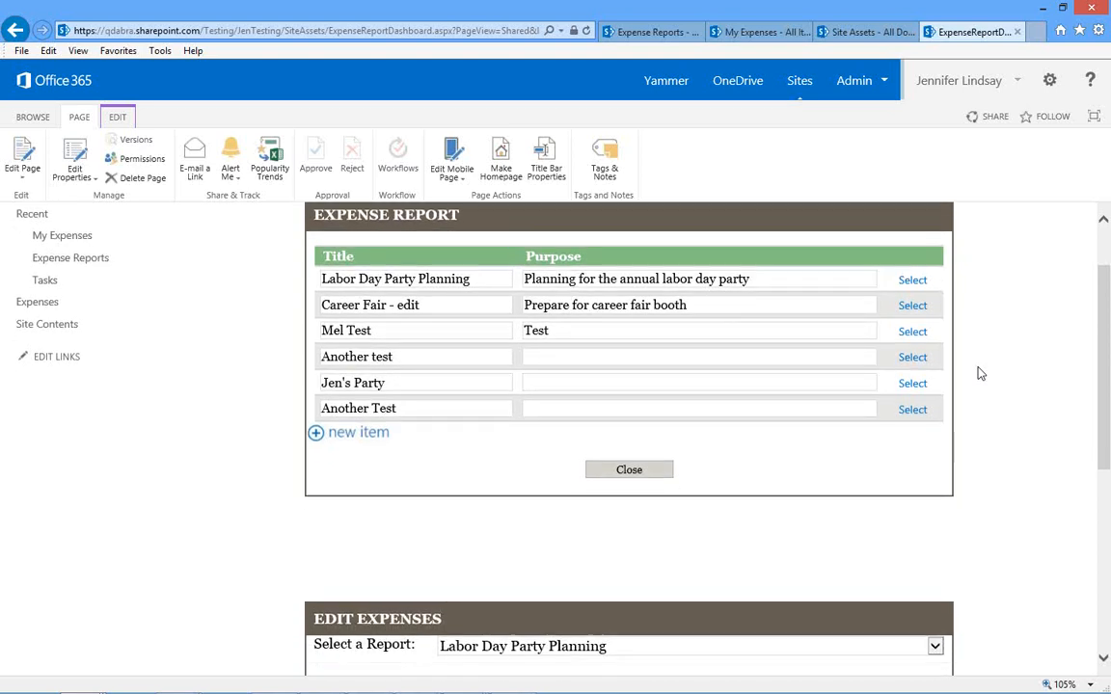
scroll(980, 373, "down", 2)
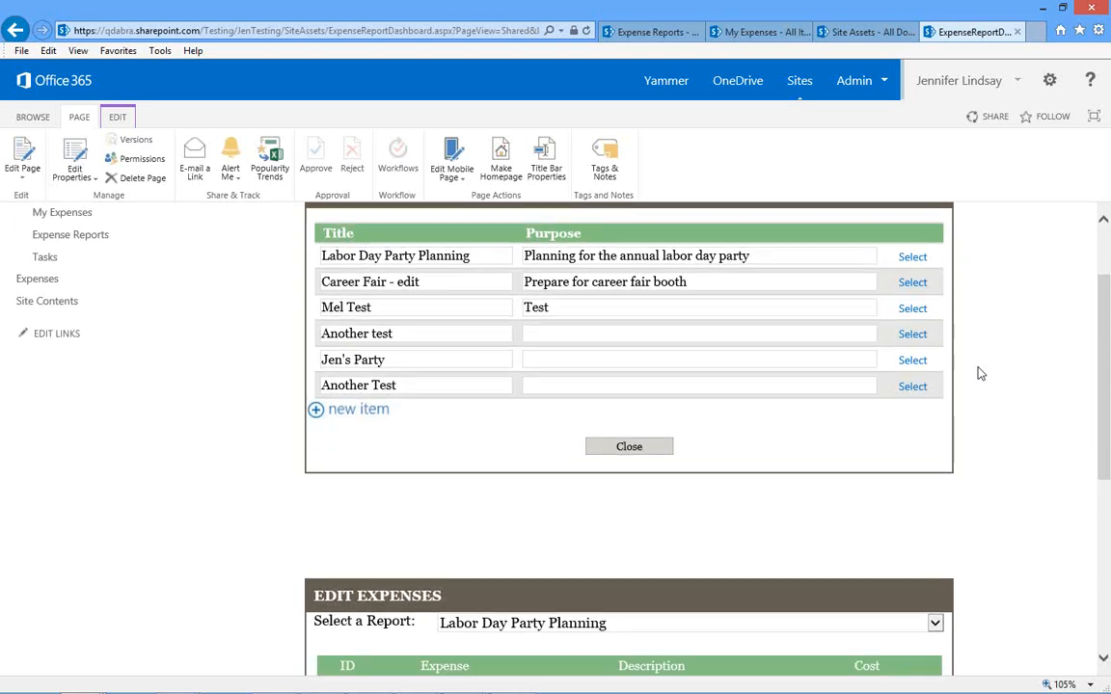
scroll(980, 373, "down", 5)
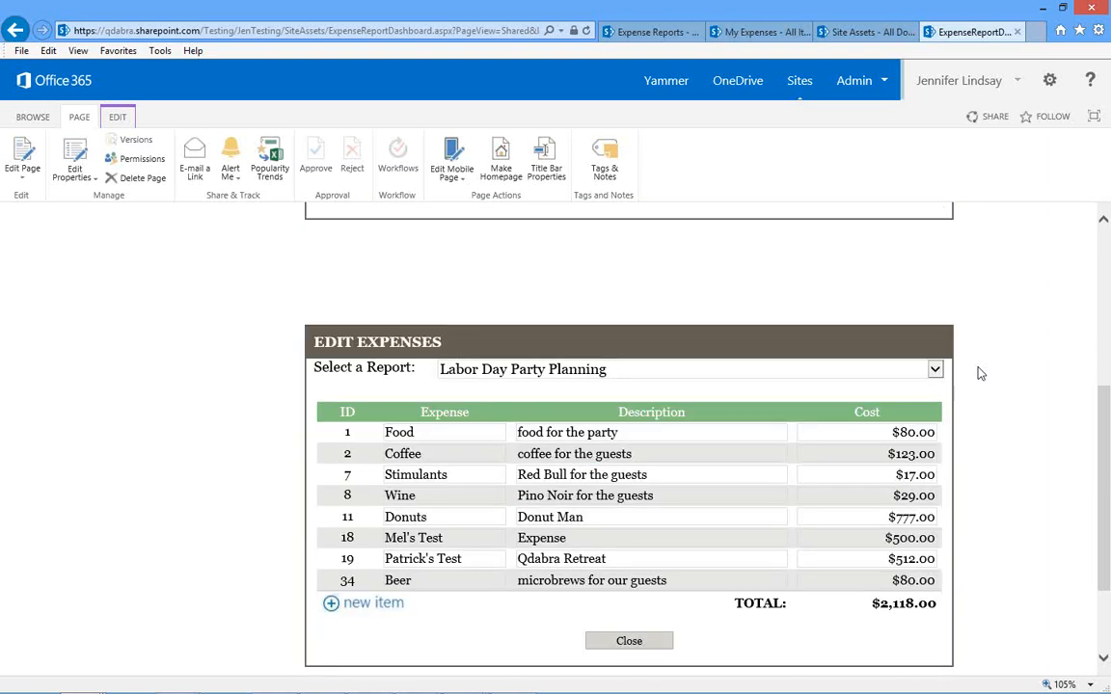
scroll(980, 373, "up", 8)
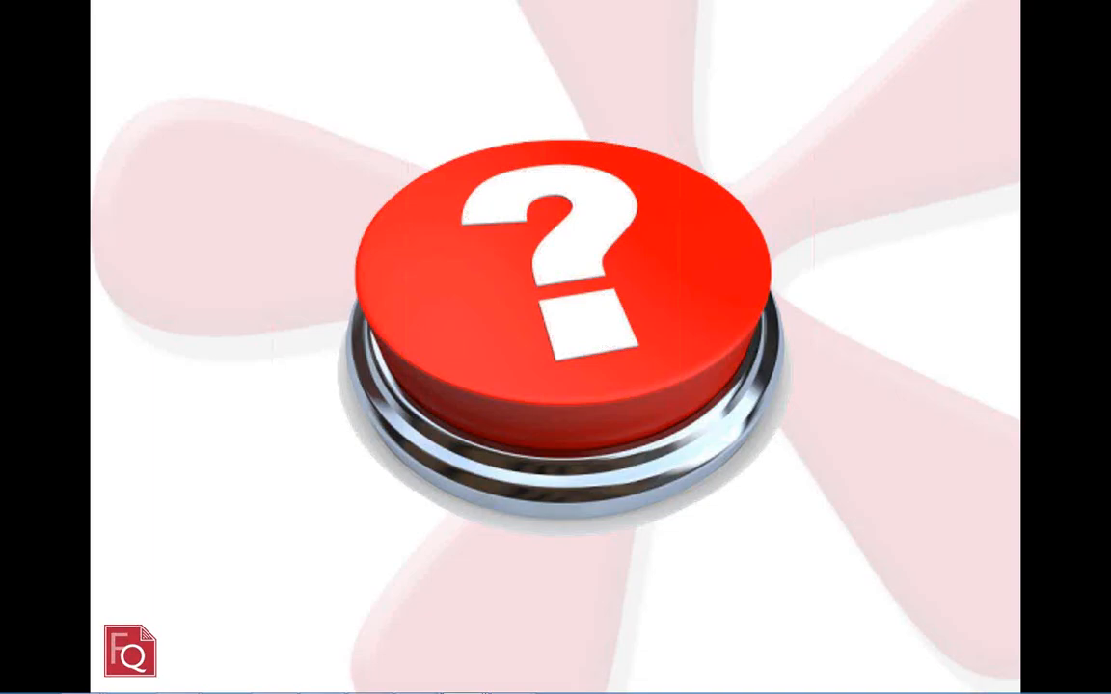
key("Right")
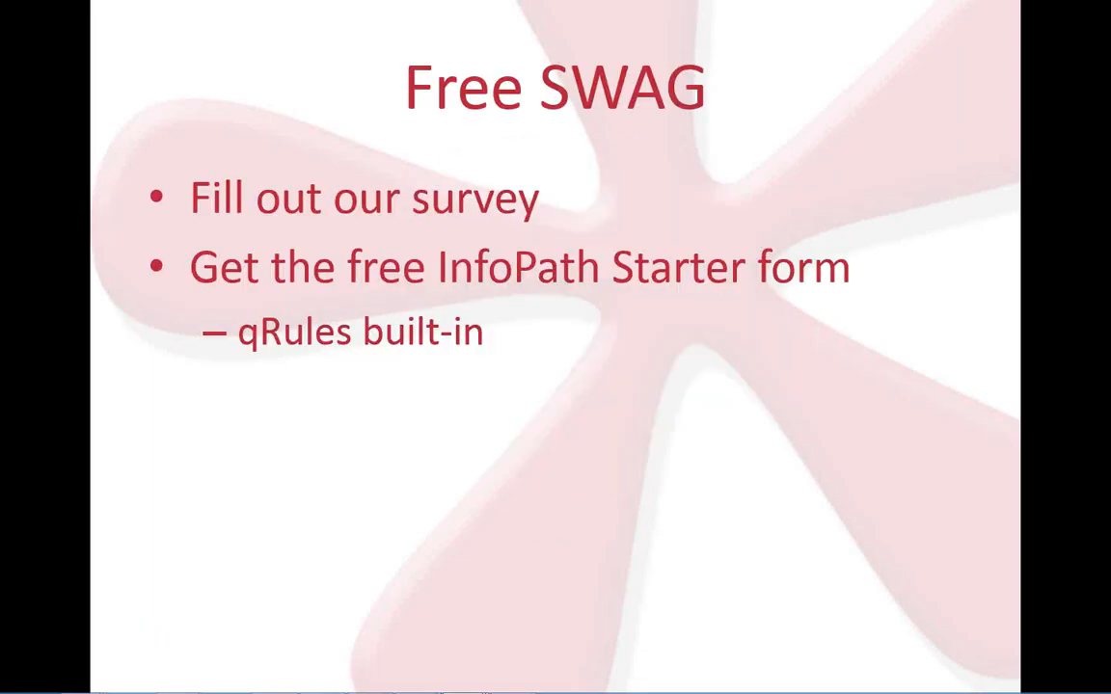